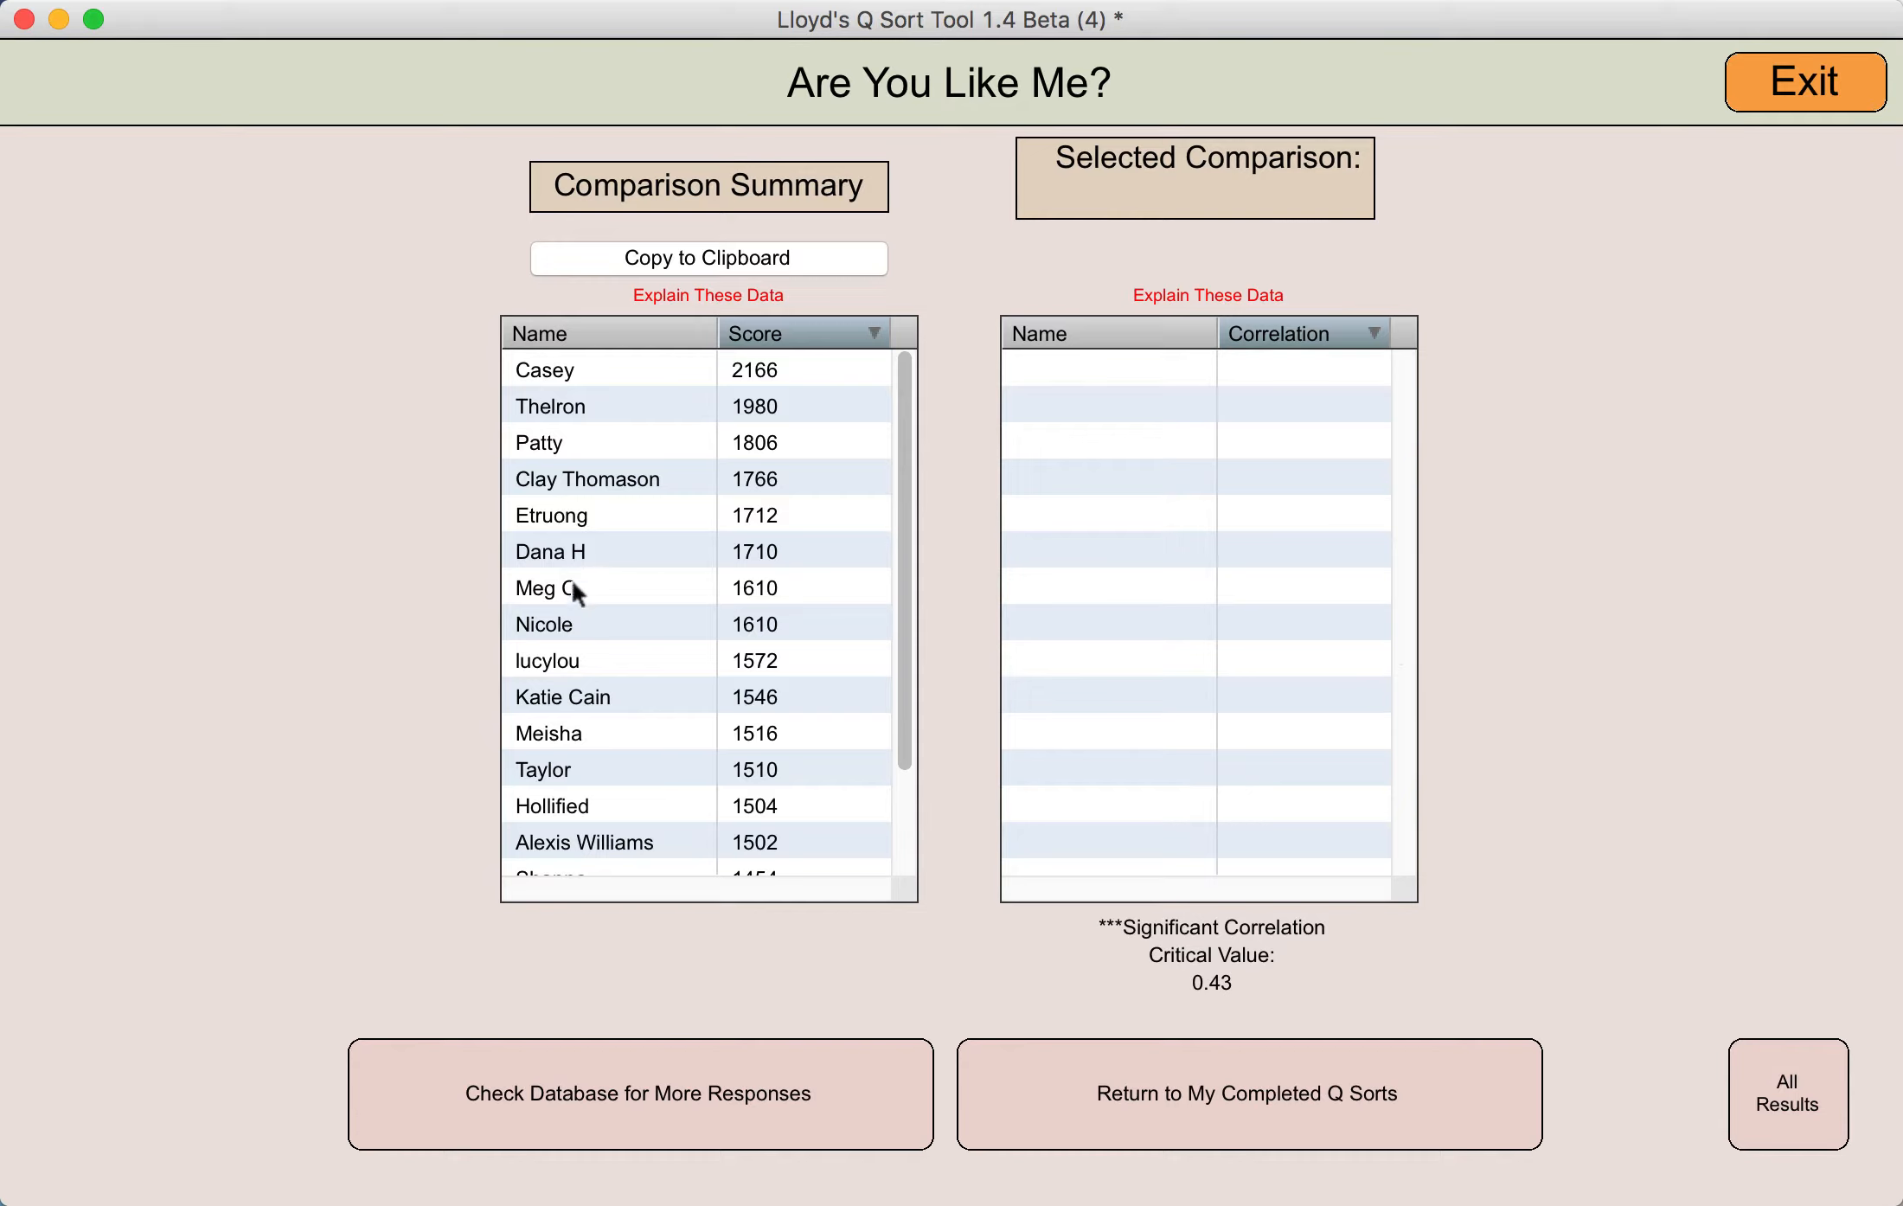
- Show the correlations with other respondents for the person scoring 1510 in the Comparison Summary
{"action": "left_click", "coordinate": [554, 774]}
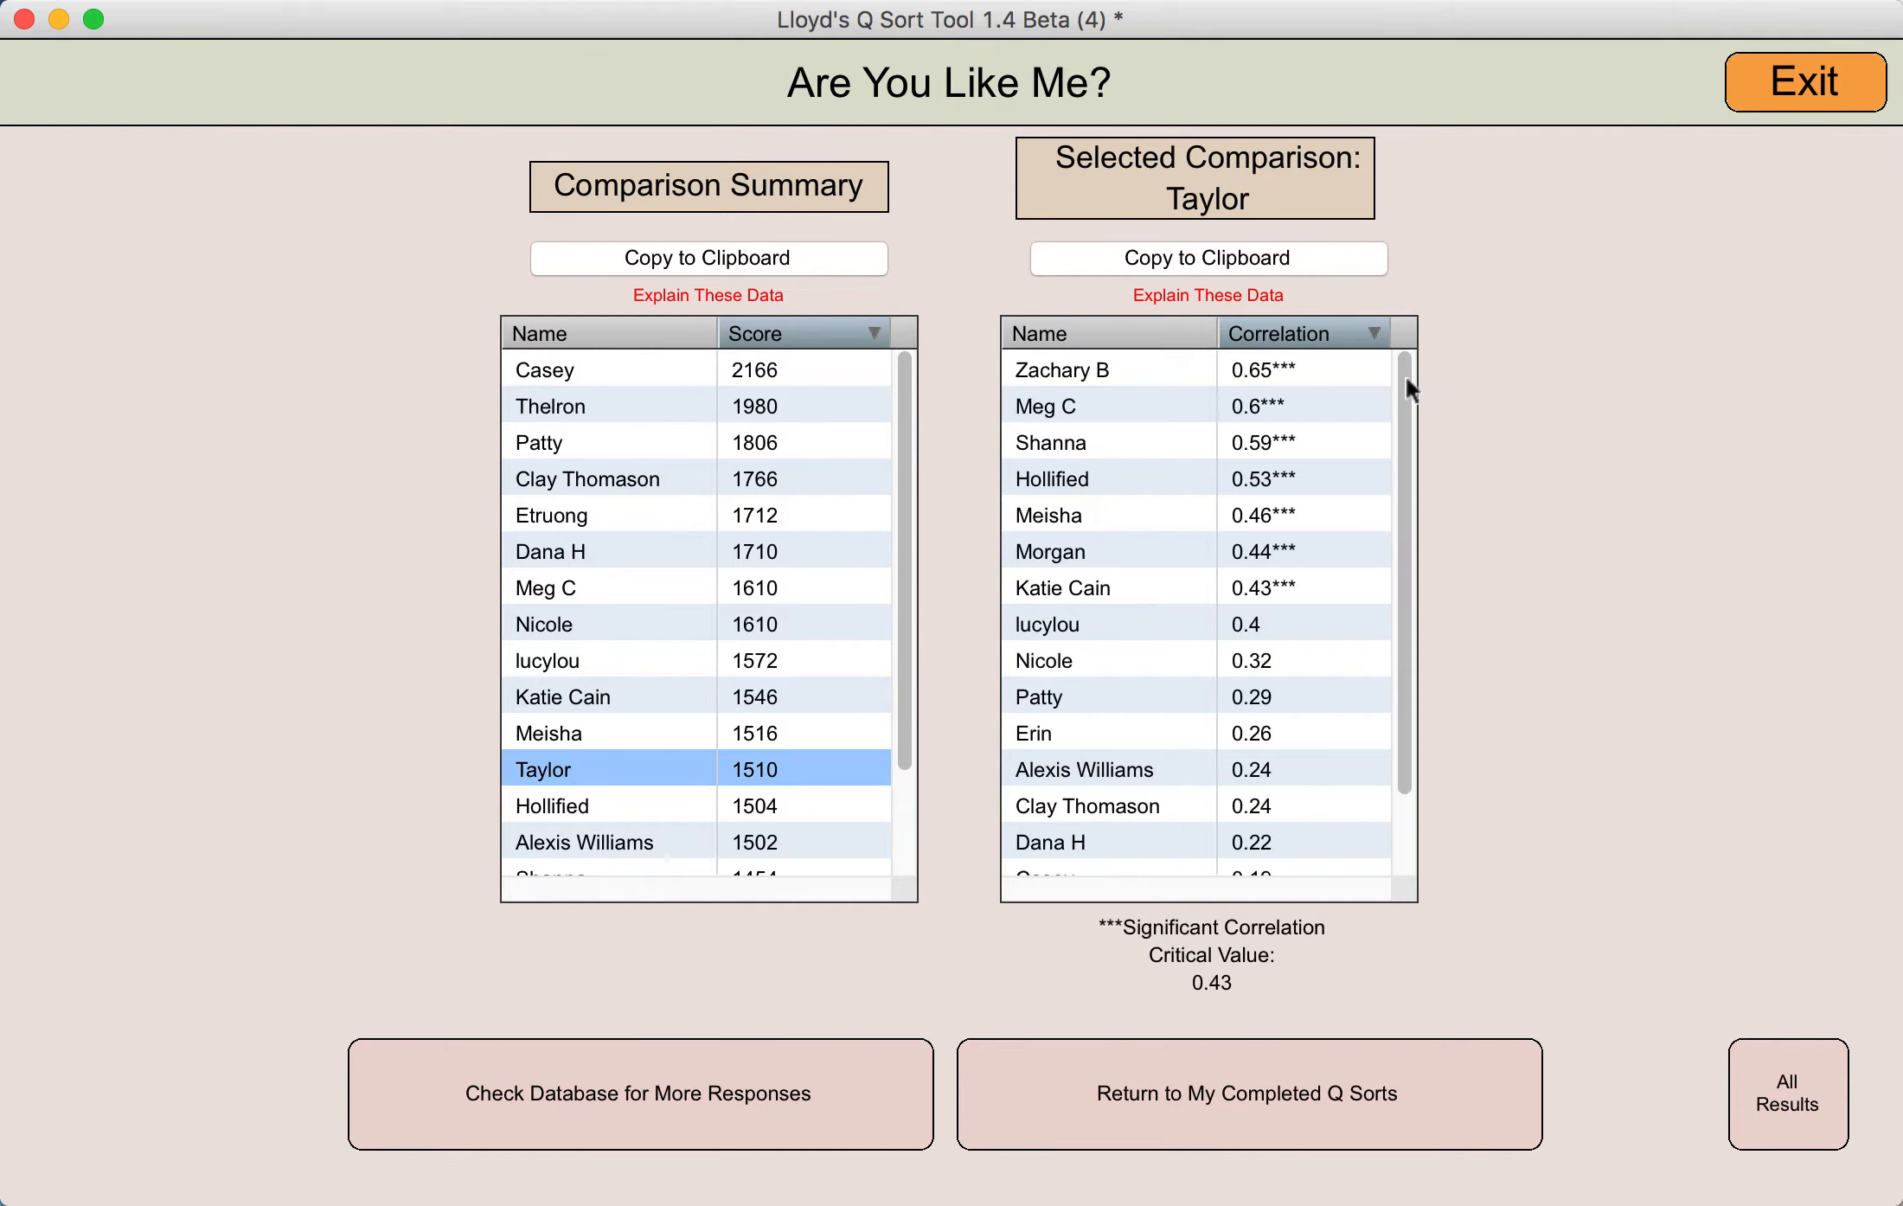
{"action": "mouse_move", "coordinate": [1400, 389]}
{"action": "left_mouse_down"}
{"action": "mouse_move", "coordinate": [1410, 596]}
{"action": "mouse_move", "coordinate": [1421, 372]}
{"action": "left_mouse_up"}
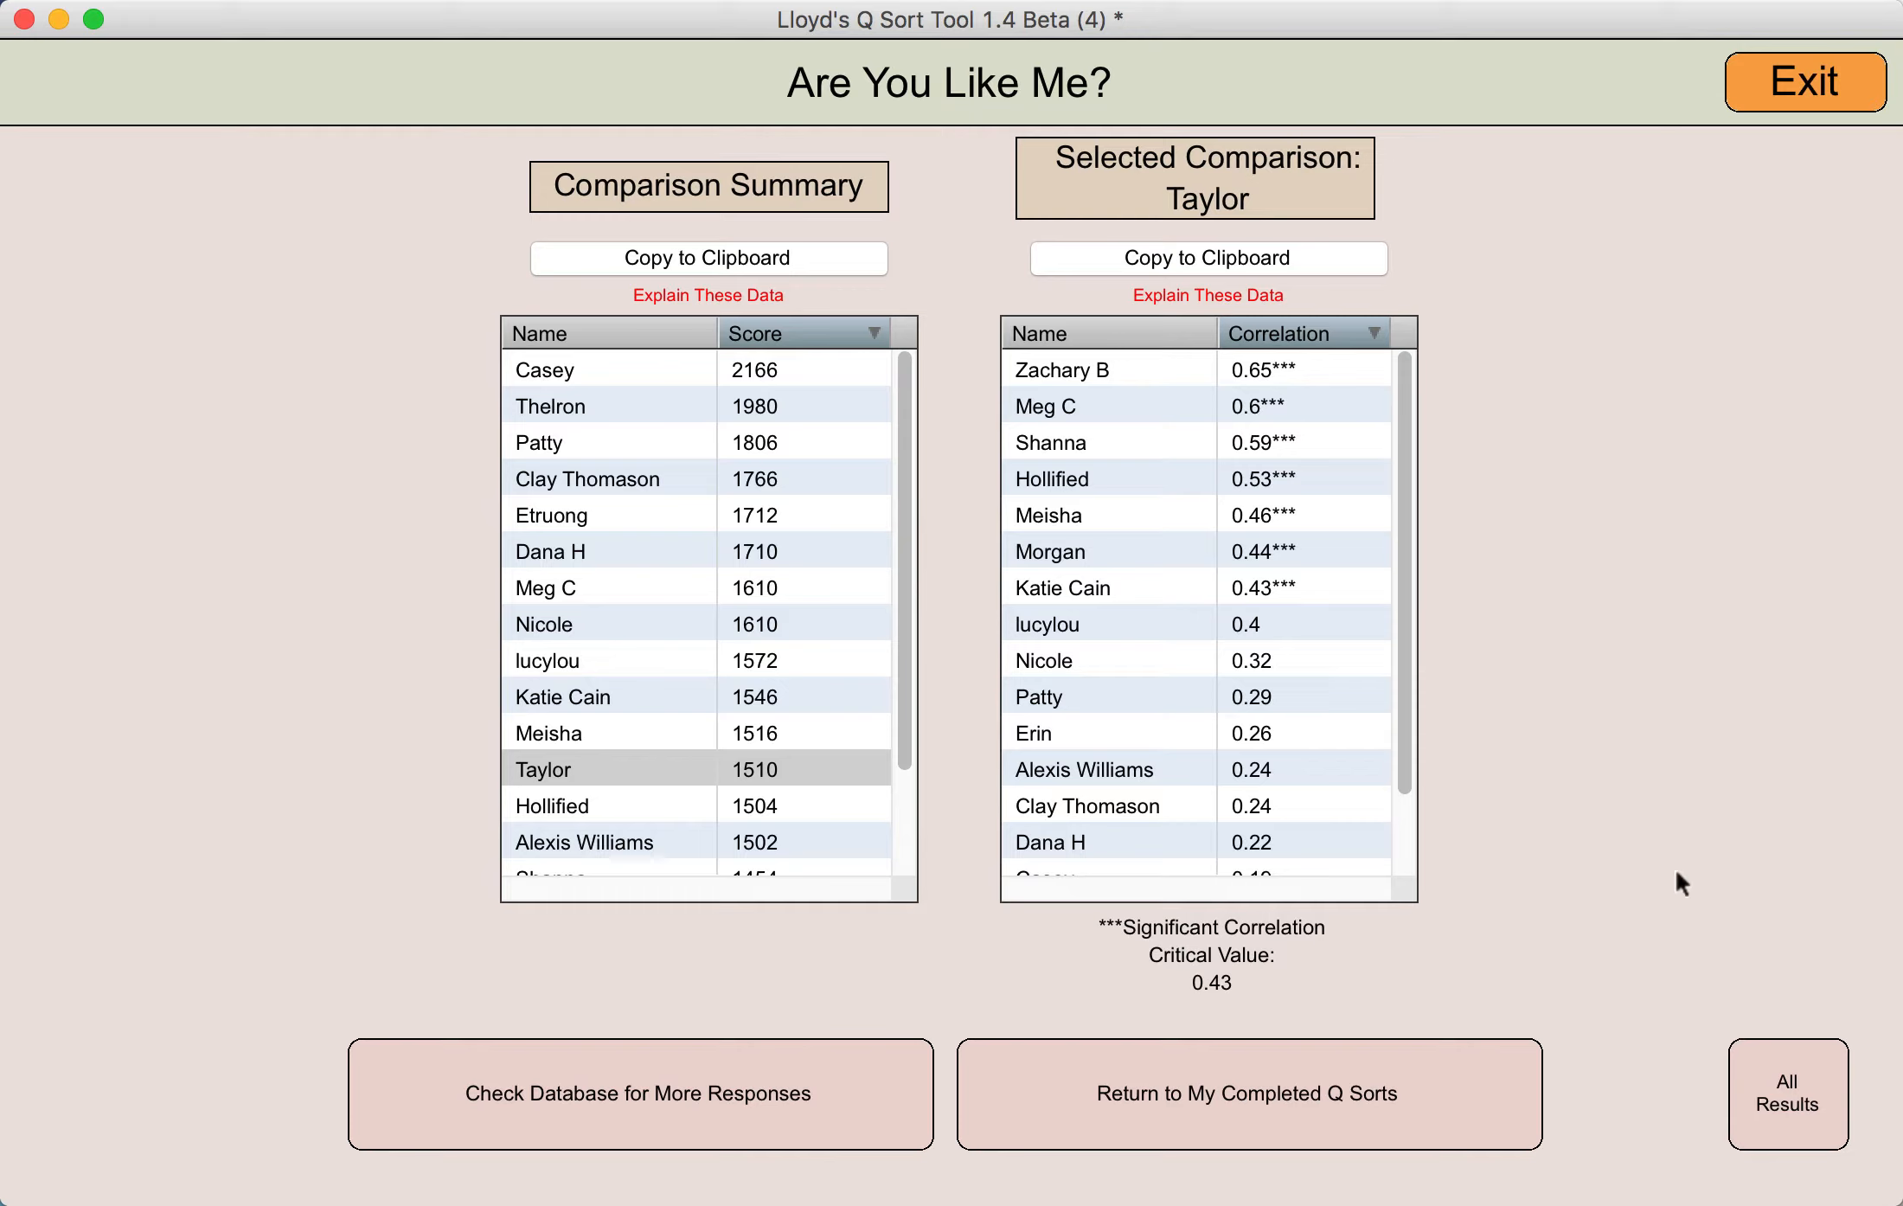
- Return to the response list, export the Q sort data in PQMethod format, and look through the exported data and statements
{"action": "left_click", "coordinate": [608, 1103]}
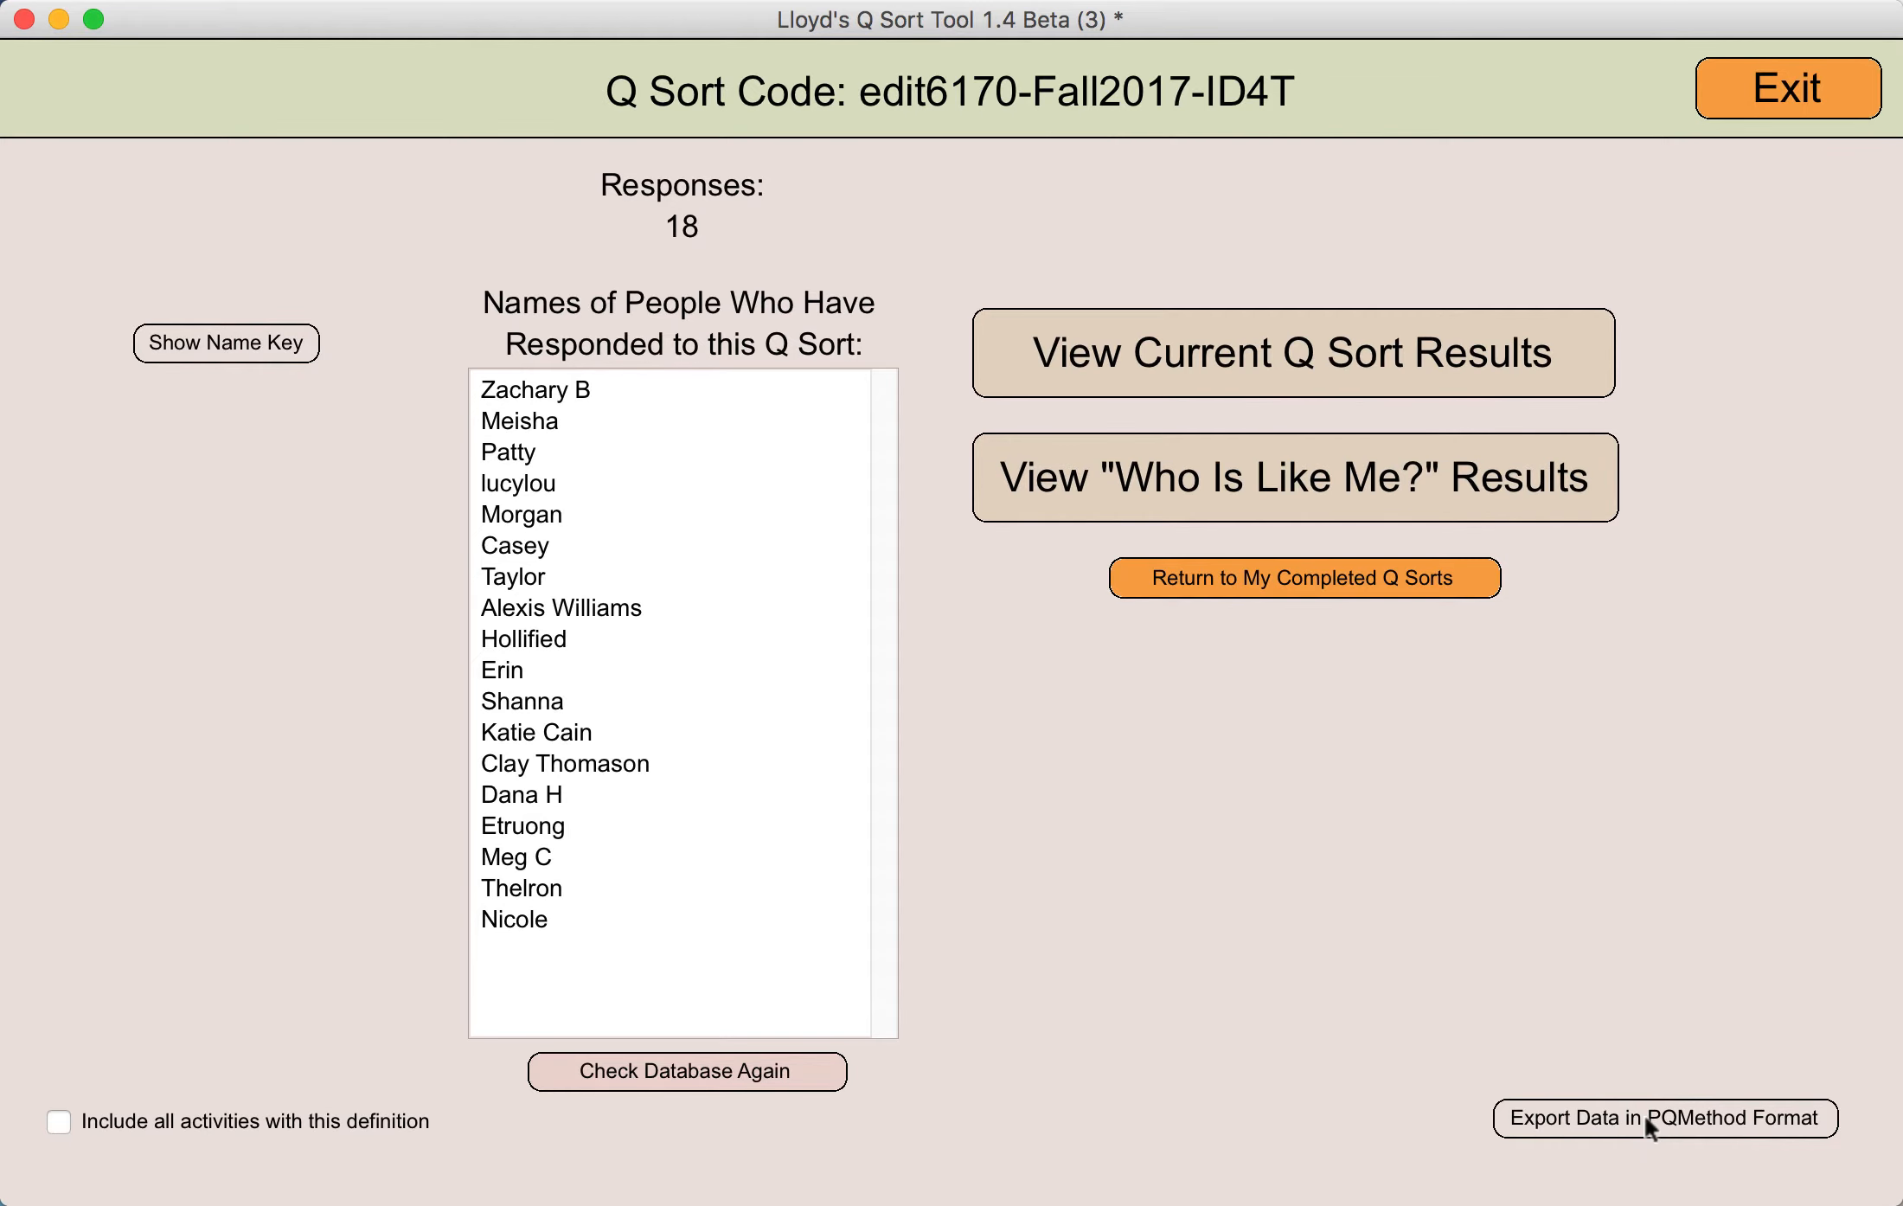
{"action": "left_click", "coordinate": [1666, 1116]}
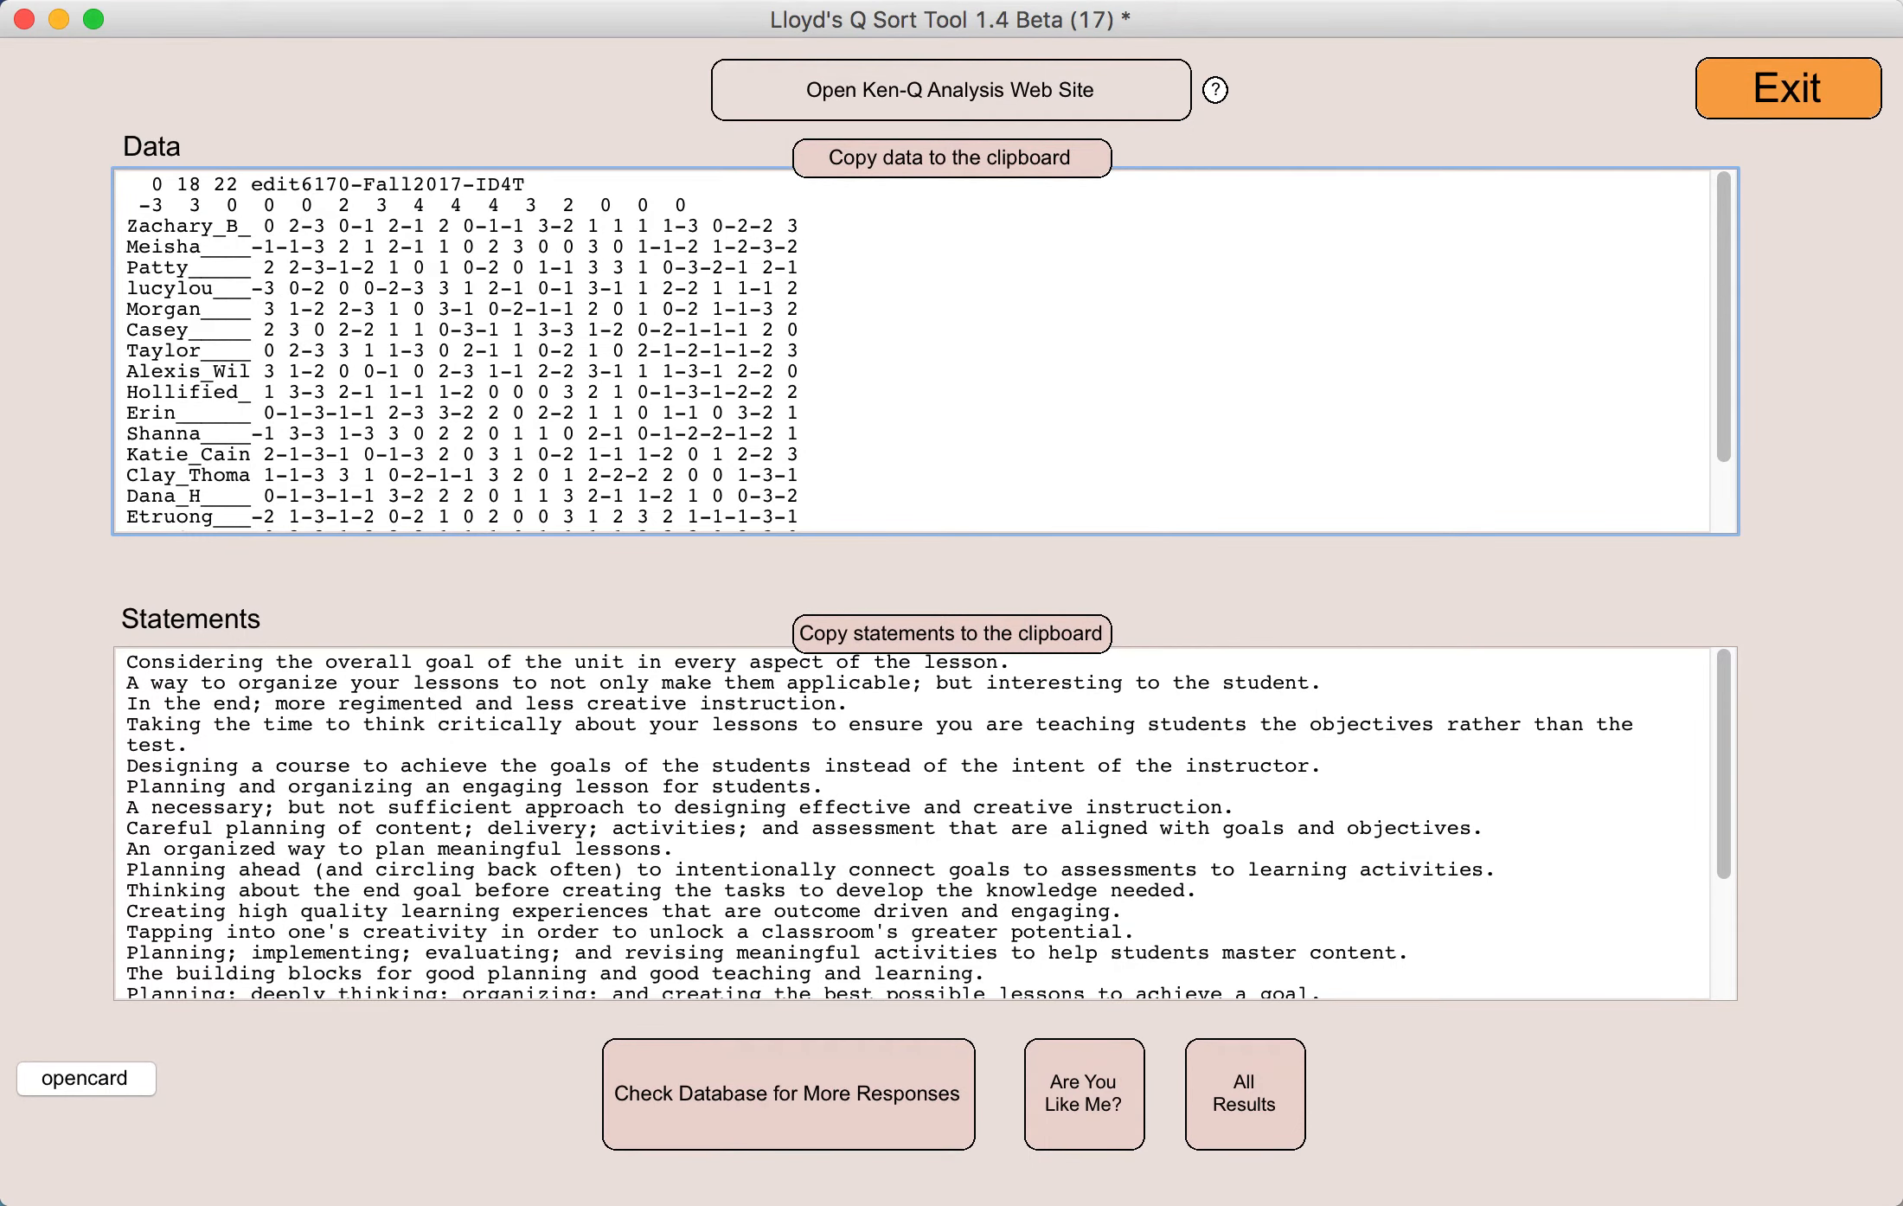
{"action": "left_click_drag", "start_coordinate": [1723, 292], "coordinate": [1724, 242]}
{"action": "left_click_drag", "start_coordinate": [147, 185], "coordinate": [751, 197]}
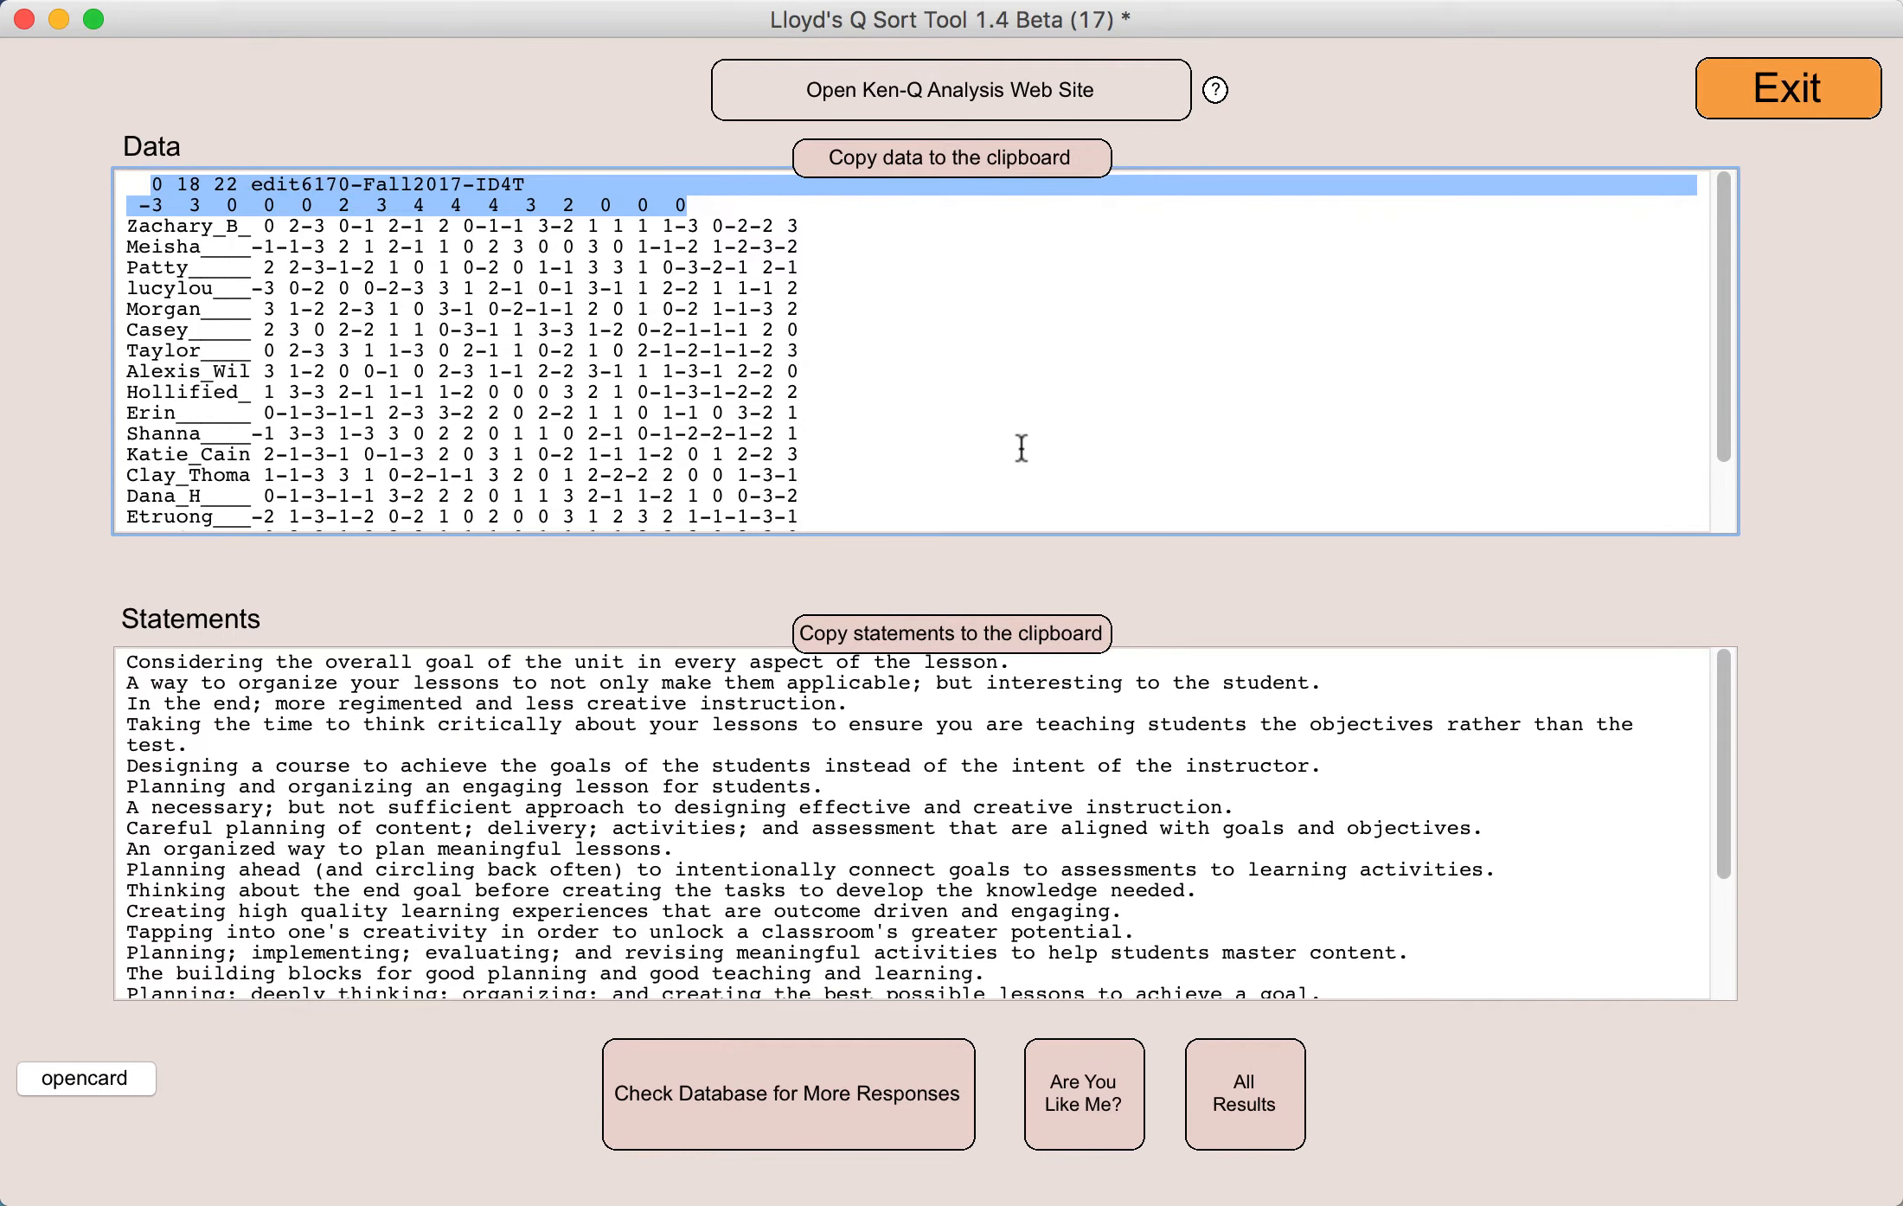
{"action": "left_click", "coordinate": [1386, 752]}
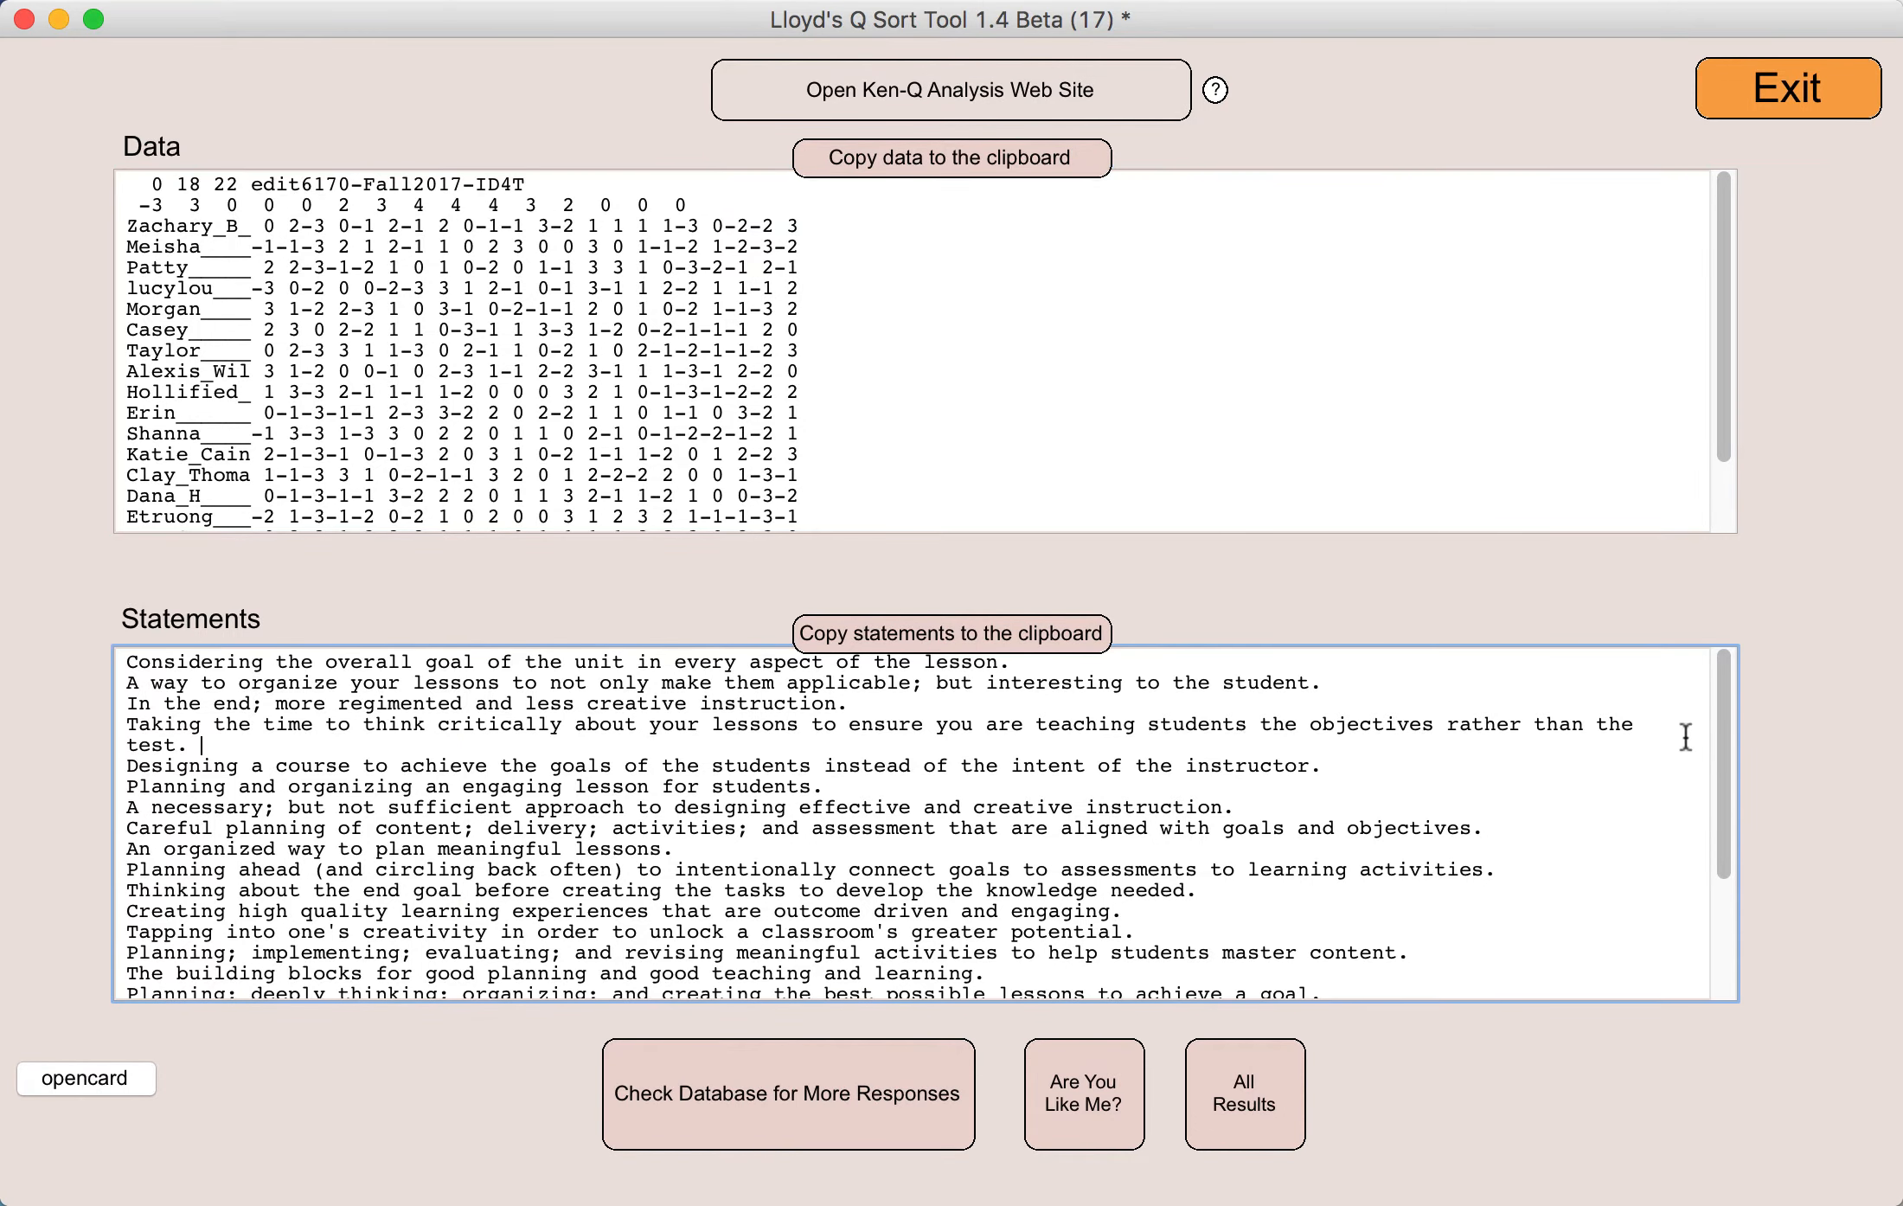
{"action": "scroll", "coordinate": [1725, 721], "scroll_direction": "down", "scroll_amount": 5}
{"action": "scroll", "coordinate": [1726, 721], "scroll_direction": "up", "scroll_amount": 5}
- Open the Ken-Q QuickStart Instructions and read through the steps for a basic Q analysis
{"action": "left_click", "coordinate": [1213, 90]}
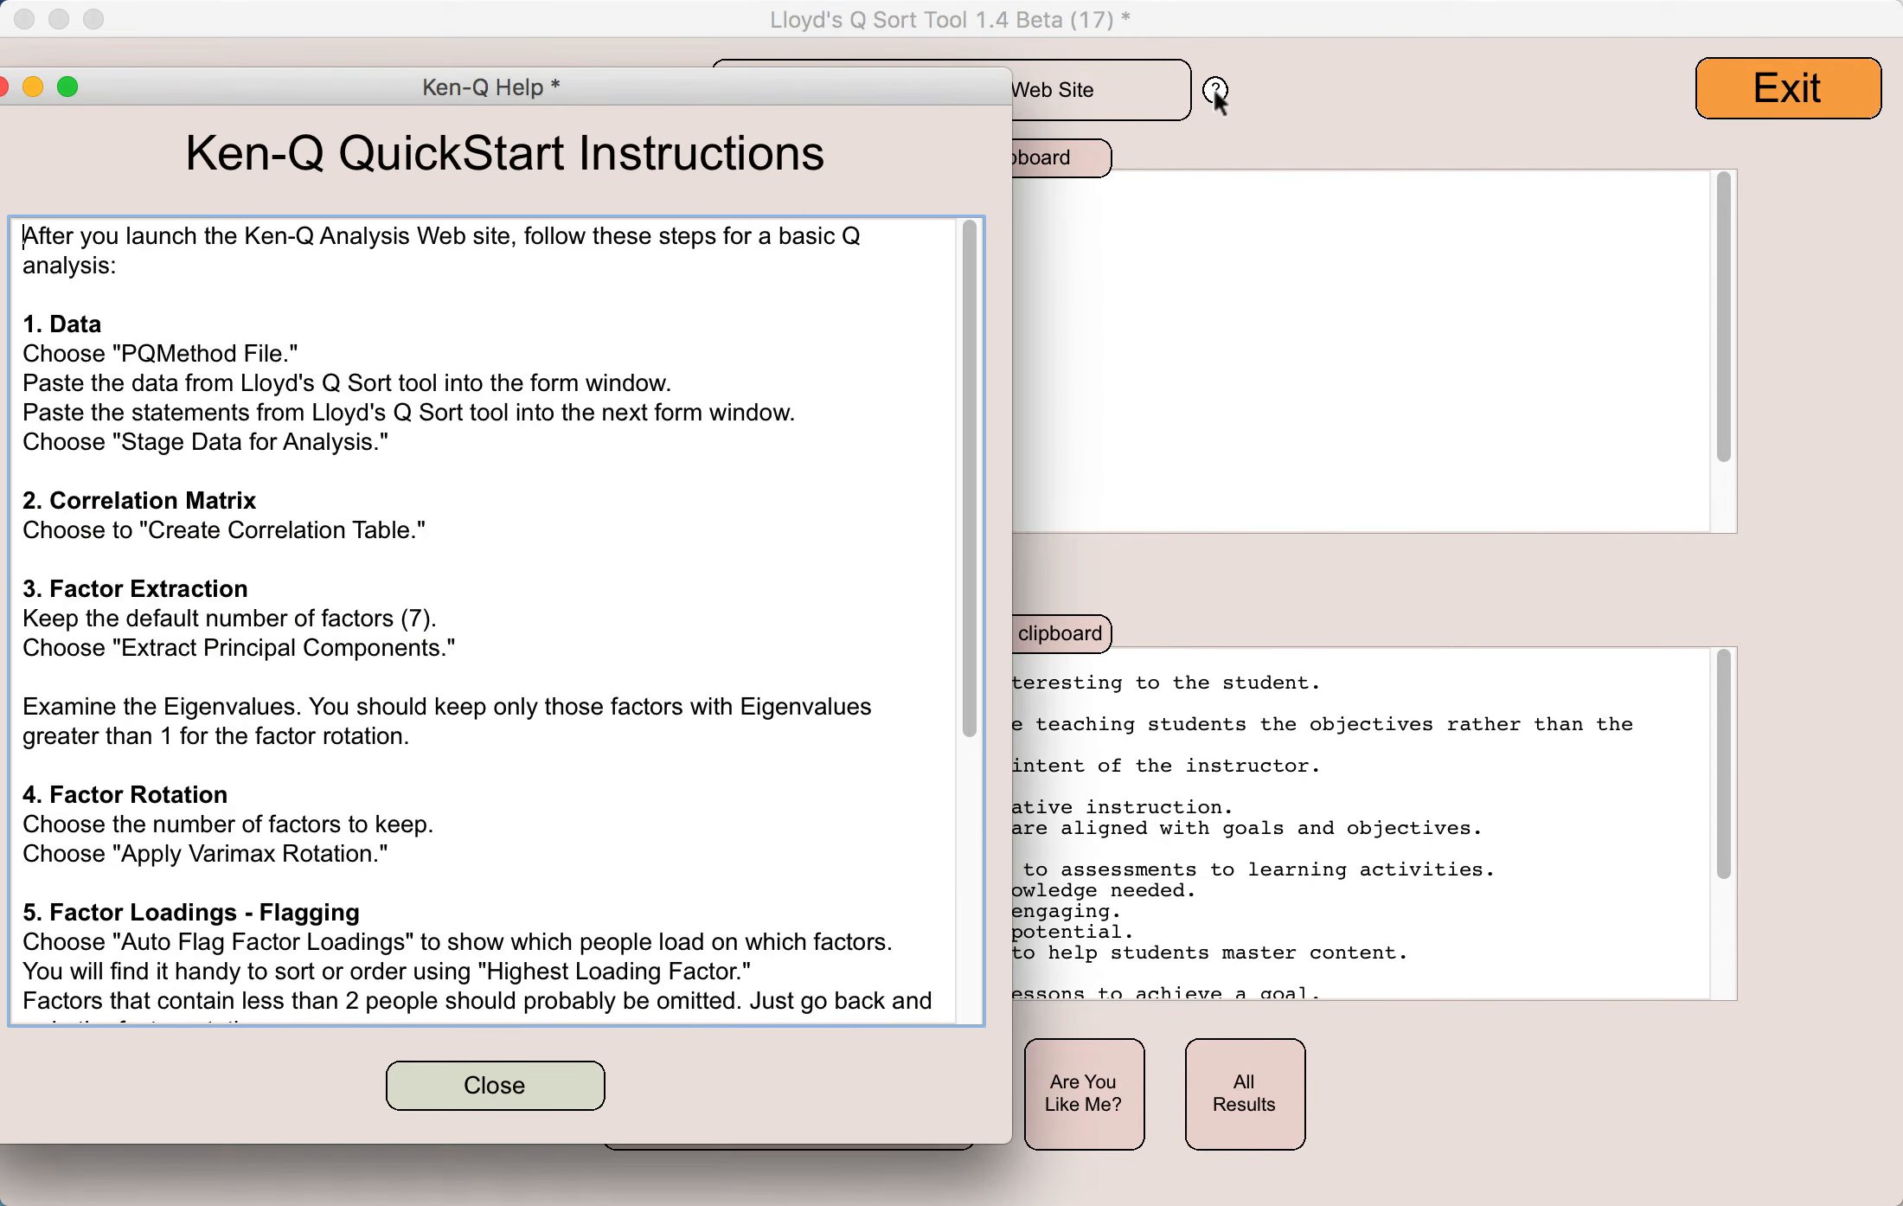
{"action": "left_click_drag", "start_coordinate": [393, 83], "coordinate": [486, 149]}
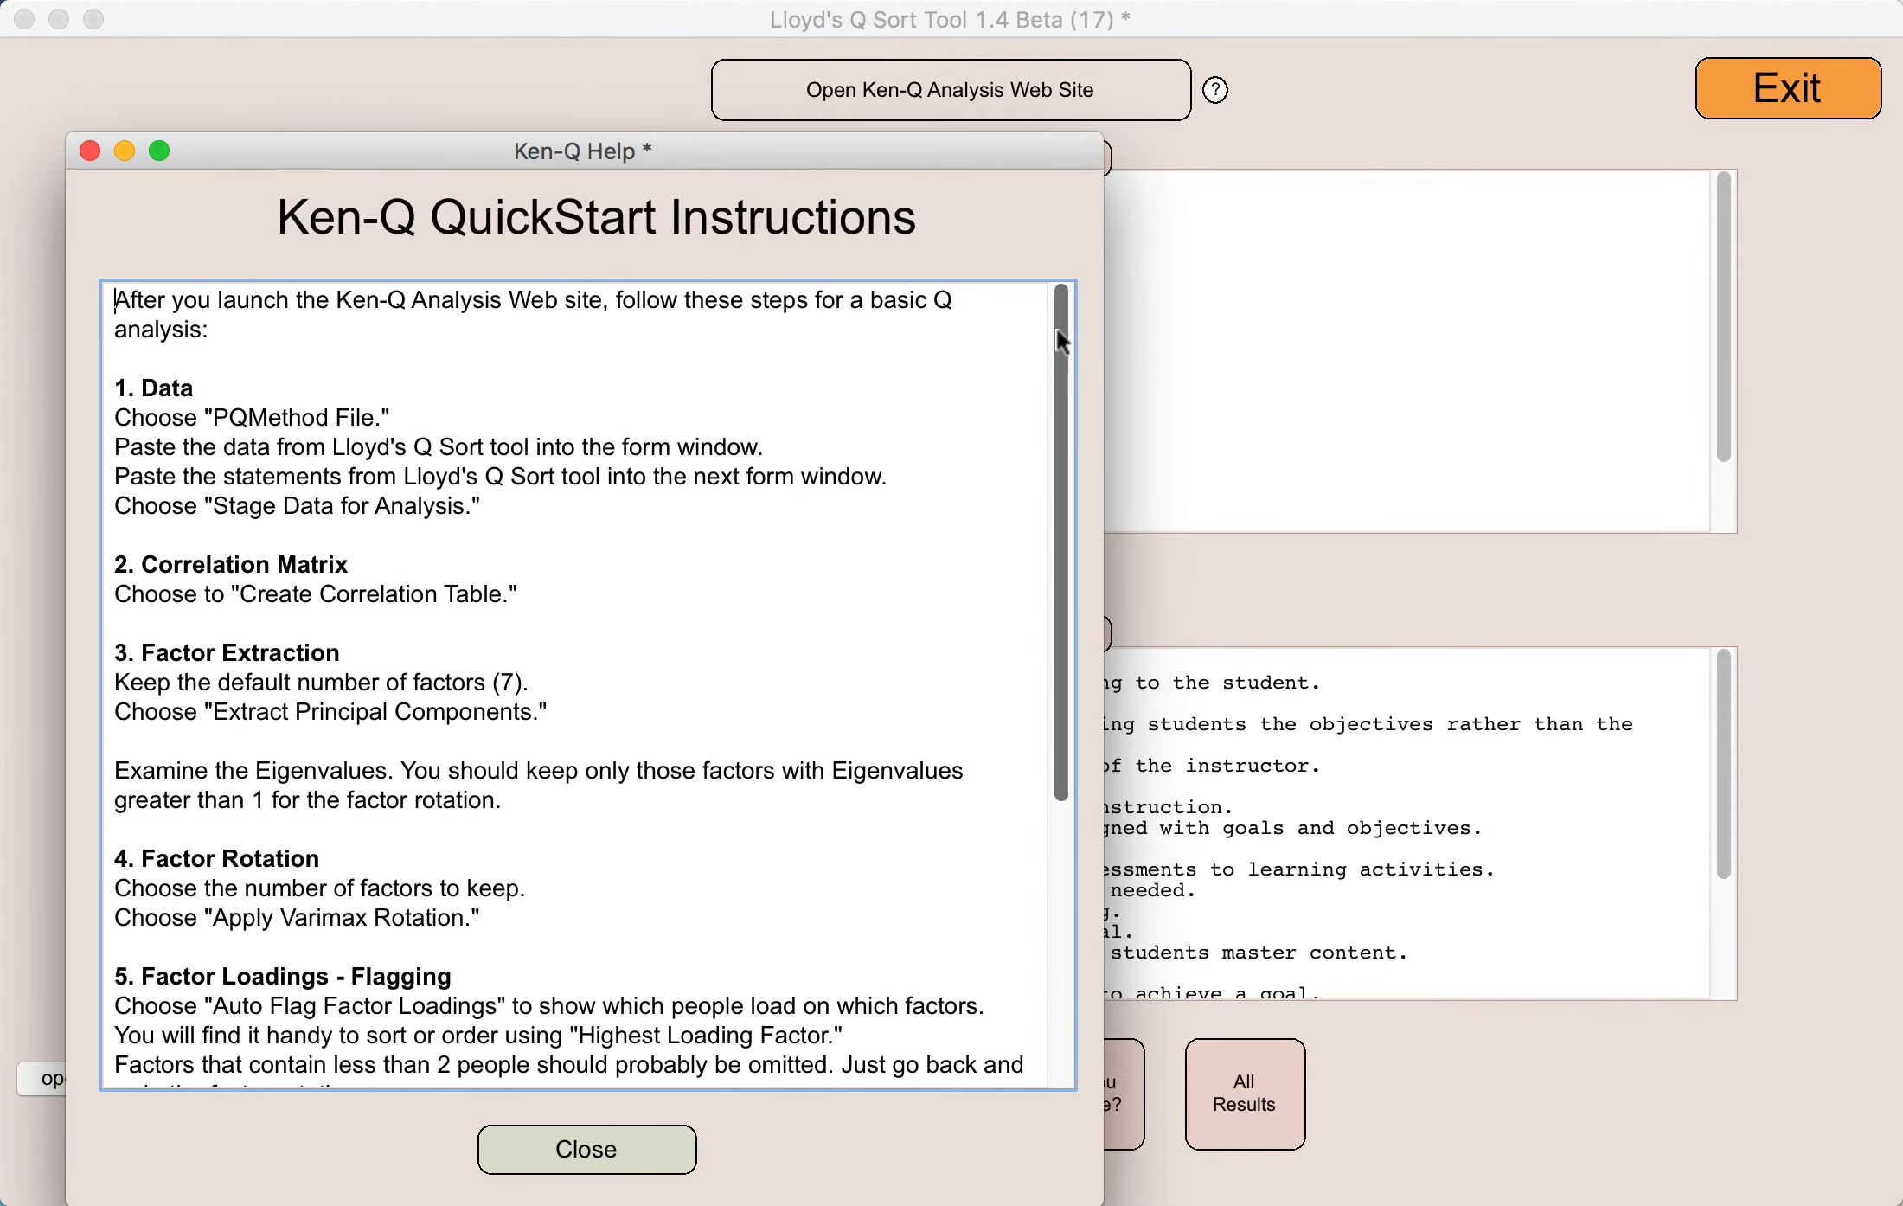
{"action": "scroll", "coordinate": [1046, 381], "scroll_direction": "down", "scroll_amount": 3}
{"action": "scroll", "coordinate": [1036, 432], "scroll_direction": "down", "scroll_amount": 5}
{"action": "scroll", "coordinate": [1069, 574], "scroll_direction": "up", "scroll_amount": 10}
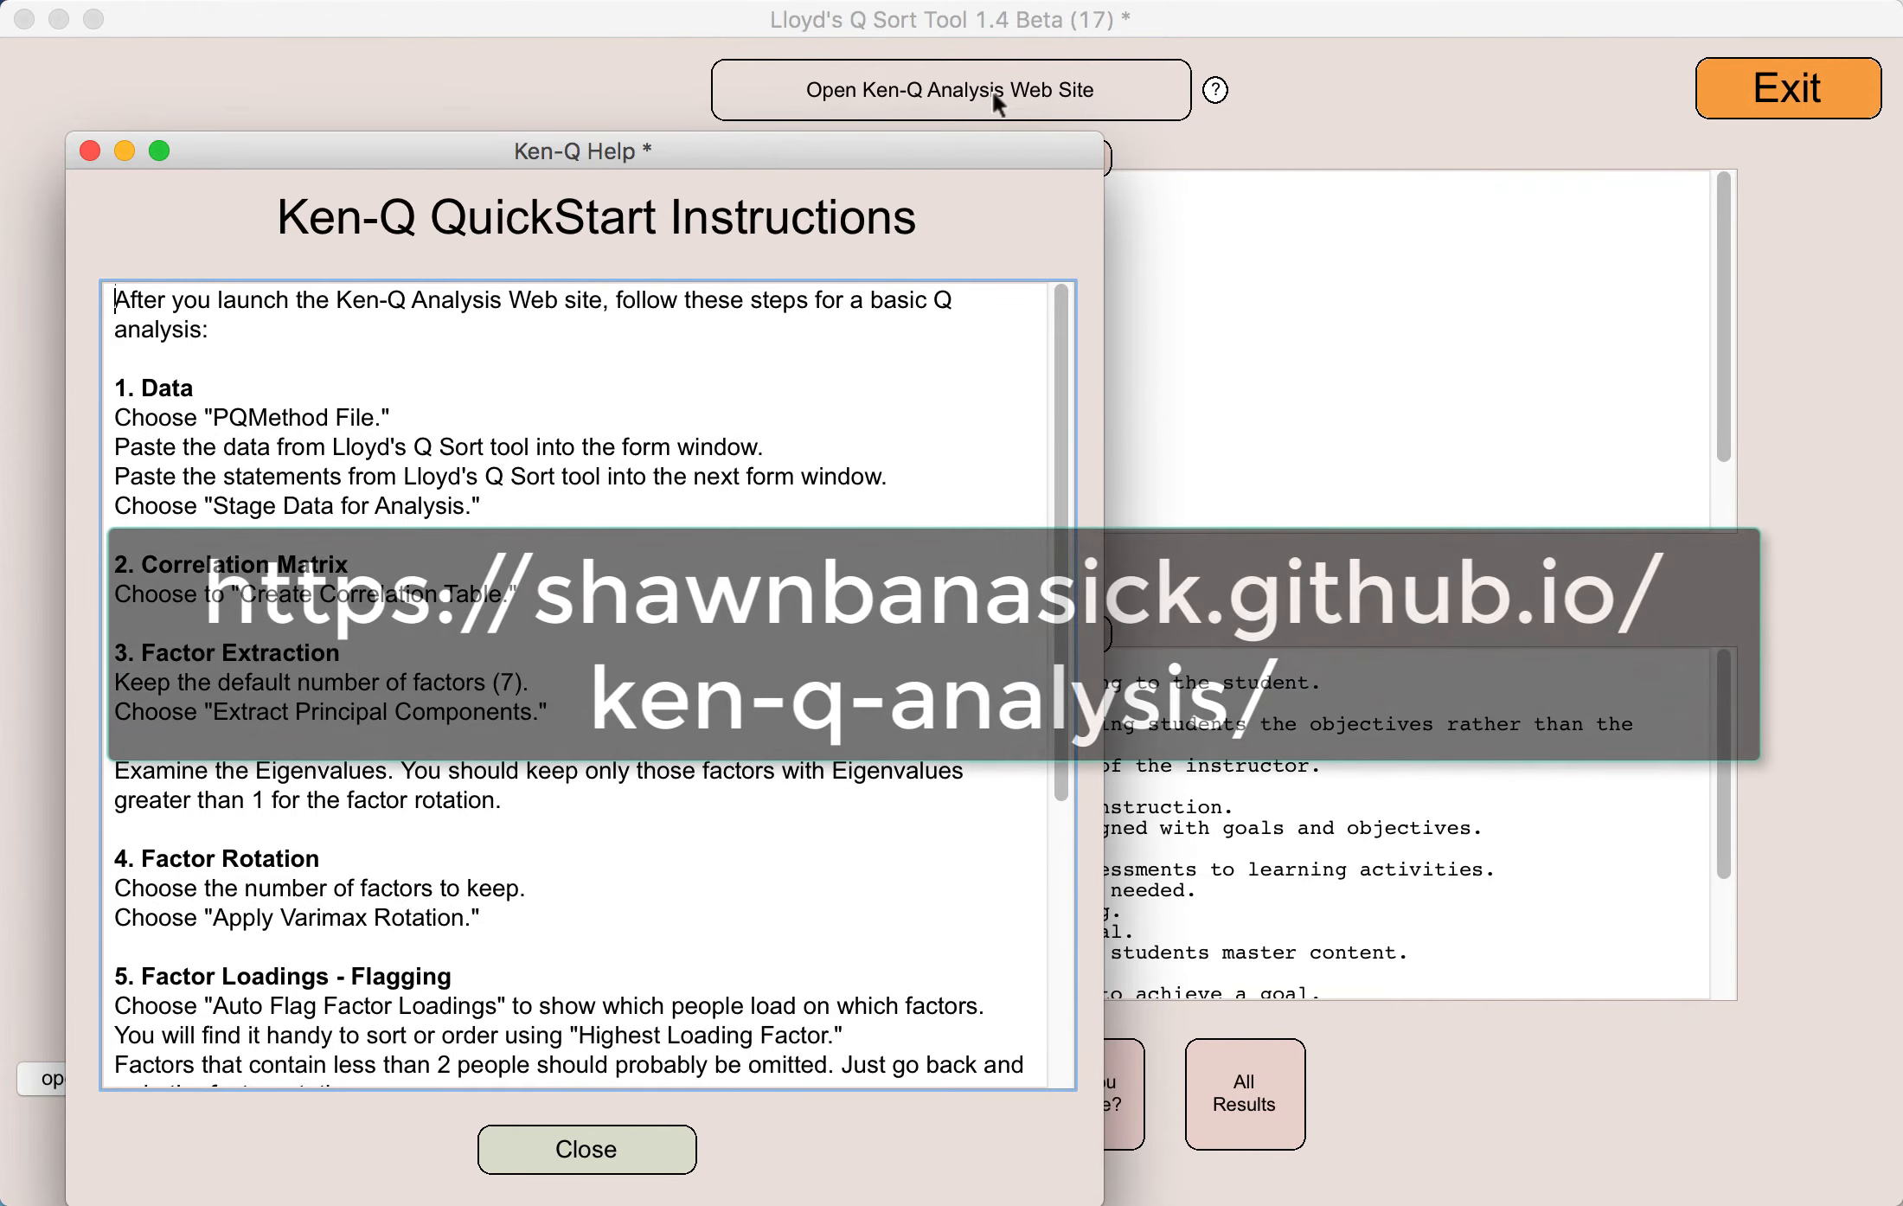
- Open the Ken-Q Analysis website and choose PQMethod File as the input type in the Data section
{"action": "left_click", "coordinate": [991, 92]}
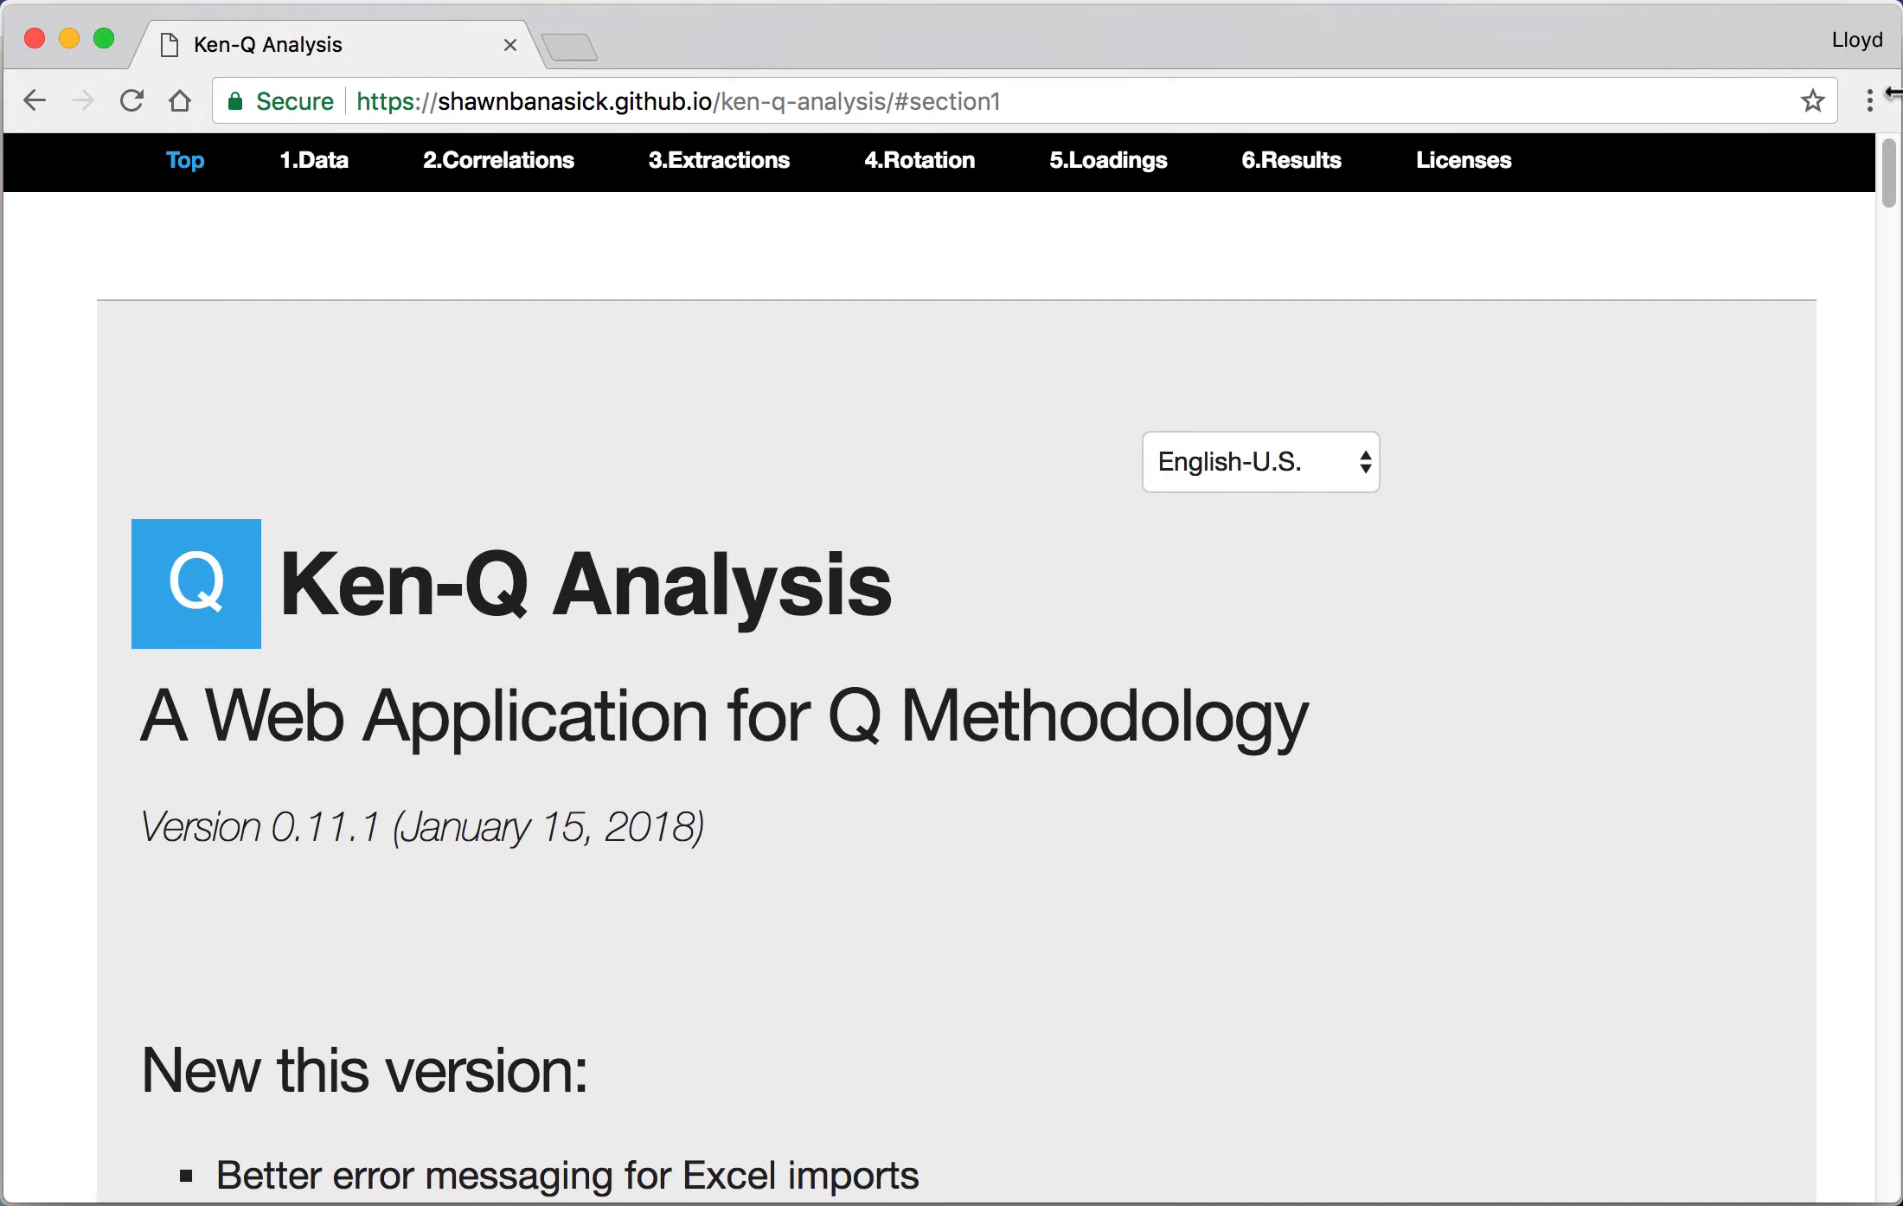
{"action": "left_click_drag", "start_coordinate": [1888, 179], "coordinate": [1889, 445]}
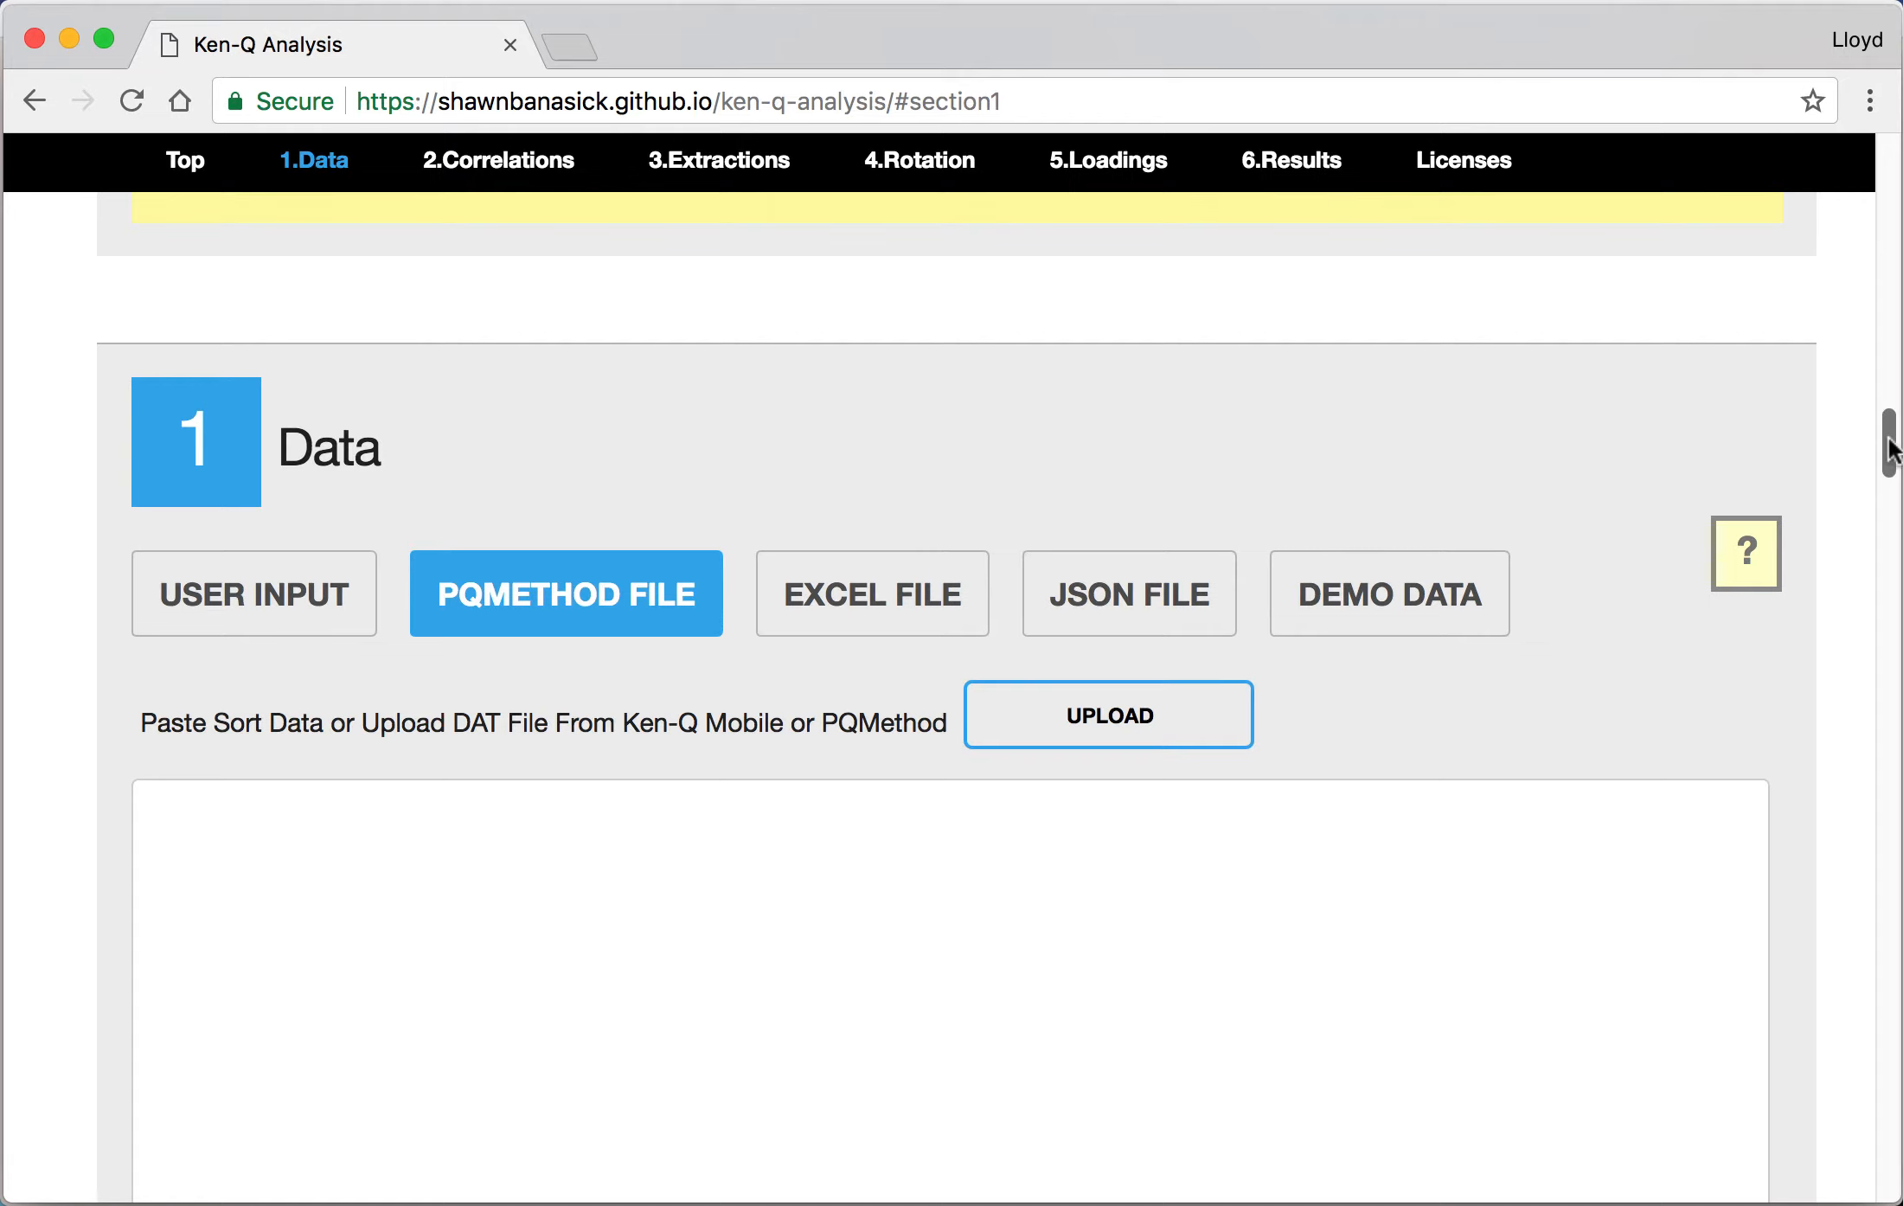
{"action": "scroll", "coordinate": [1885, 432], "scroll_direction": "down", "scroll_amount": 3}
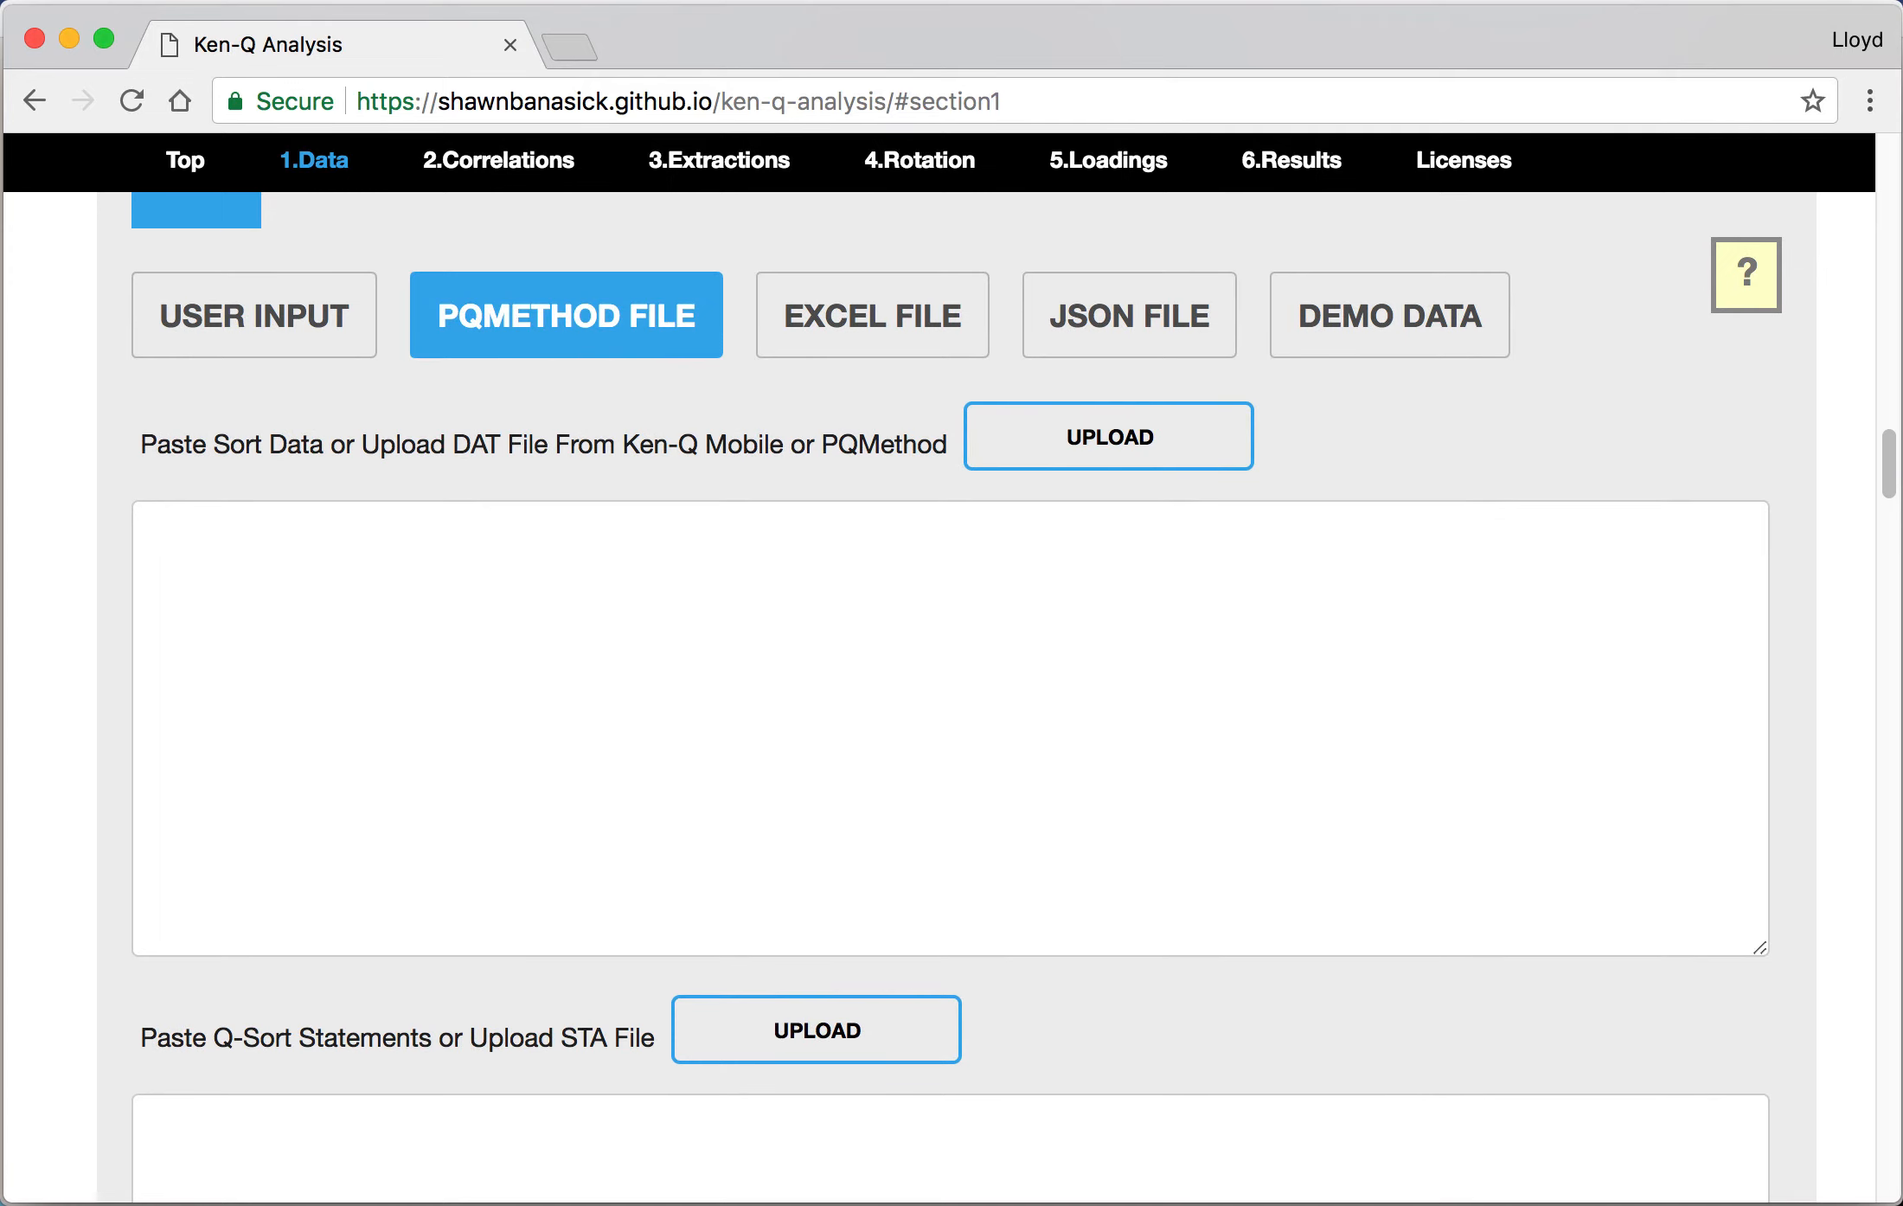
{"action": "mouse_move", "coordinate": [1889, 483]}
{"action": "left_mouse_down"}
{"action": "mouse_move", "coordinate": [1889, 530]}
{"action": "mouse_move", "coordinate": [1889, 479]}
{"action": "left_mouse_up"}
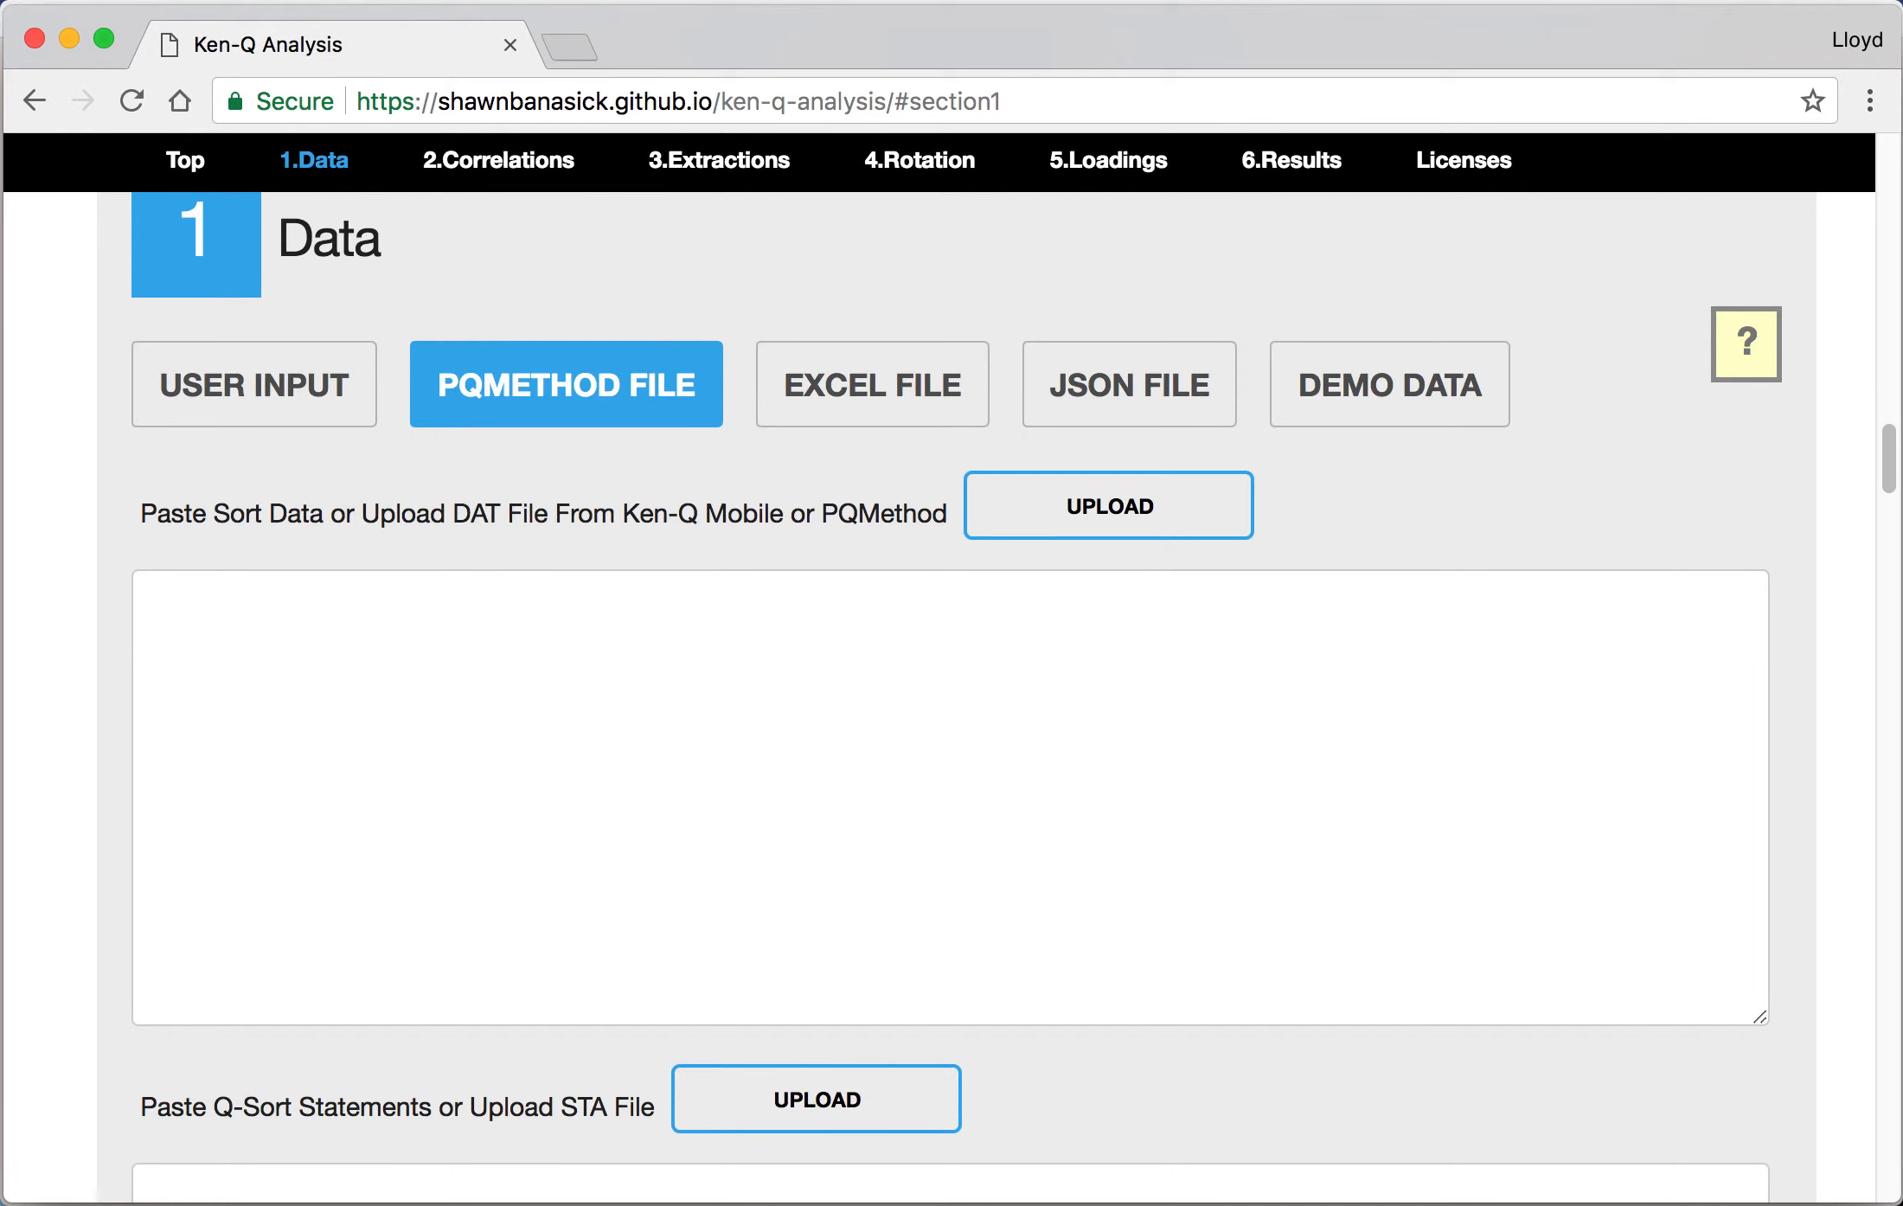
- Copy the exported sort data from Lloyd's Q Sort Tool and paste it into Ken-Q Analysis as the sort data
{"action": "key", "text": "super+Tab"}
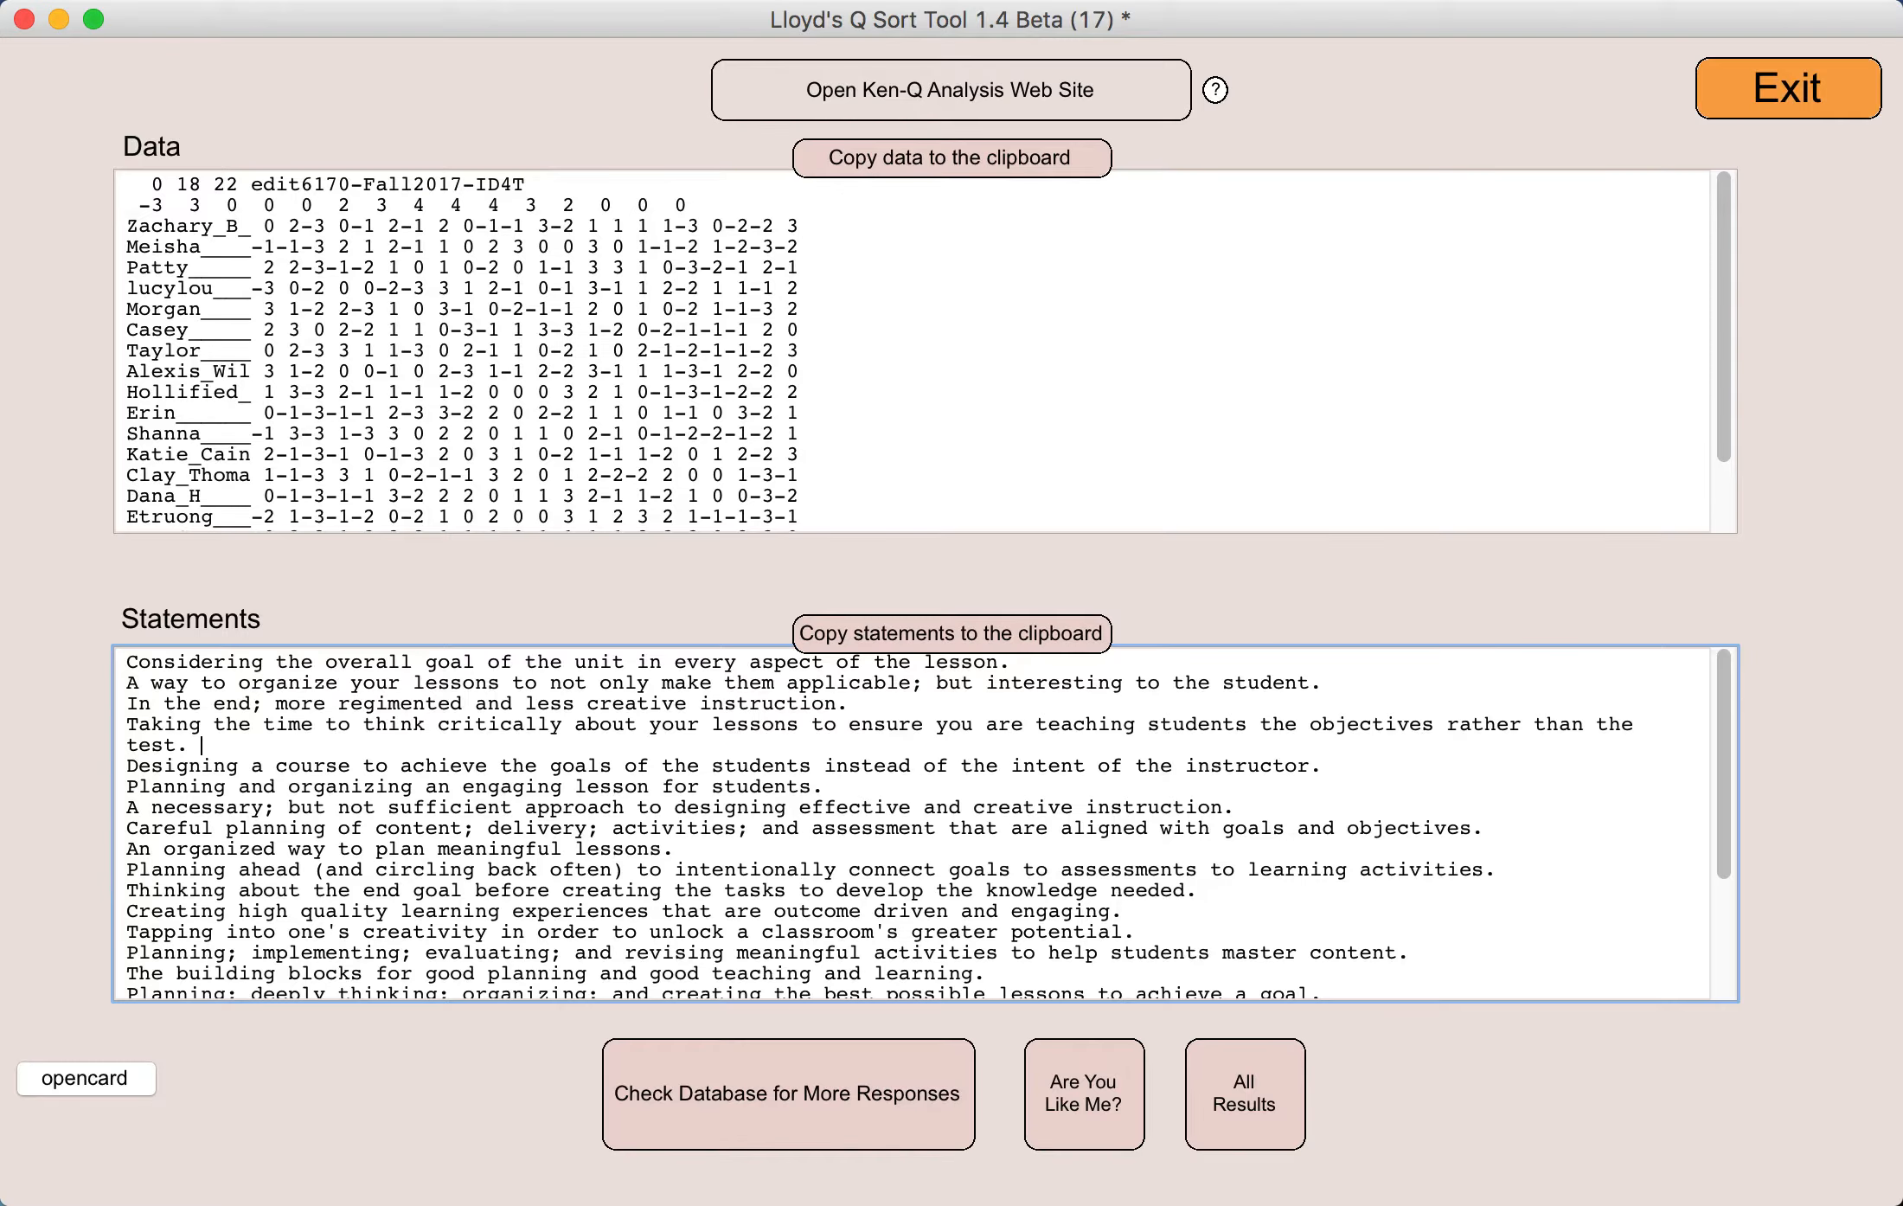
{"action": "left_click", "coordinate": [932, 157]}
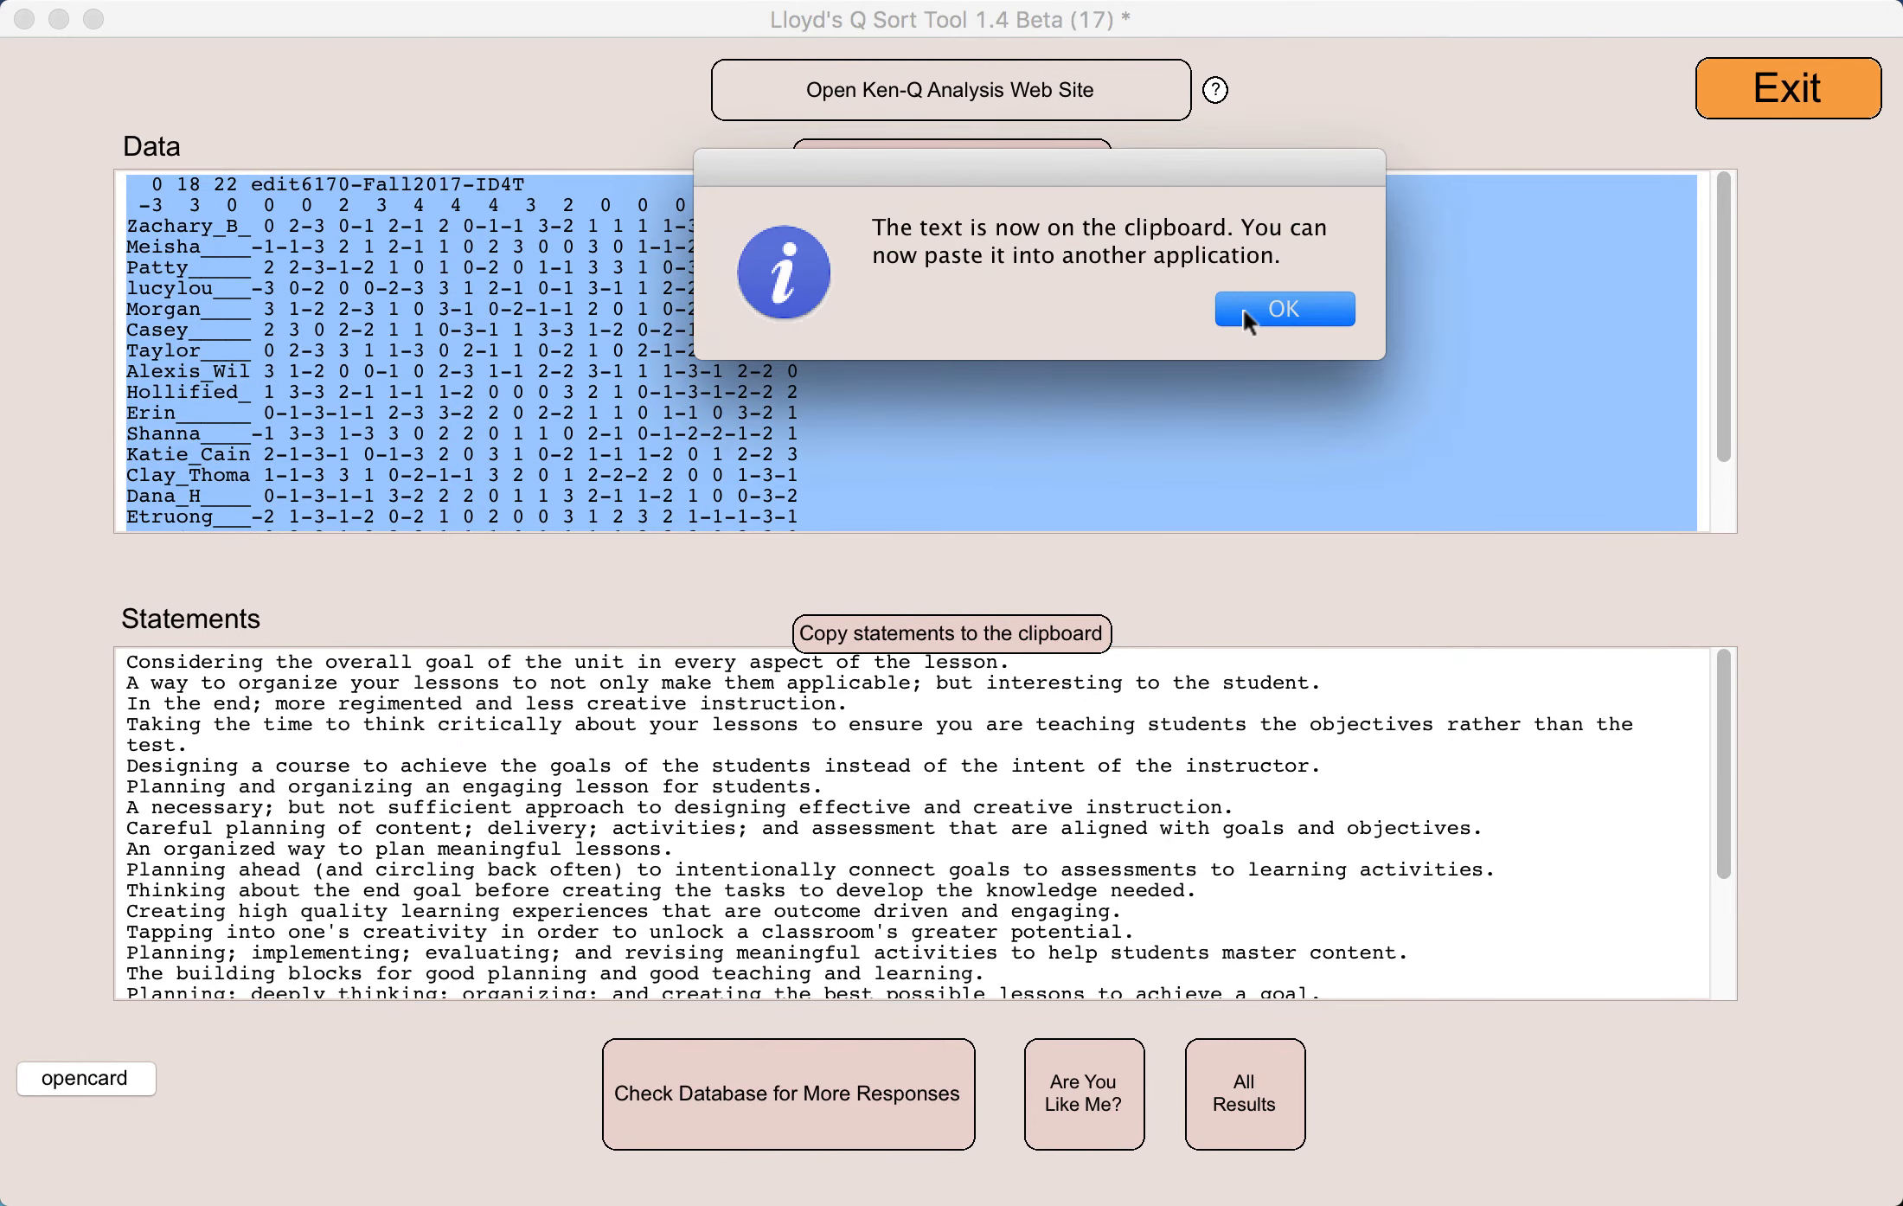
{"action": "left_click", "coordinate": [1246, 320]}
{"action": "left_click", "coordinate": [481, 1203]}
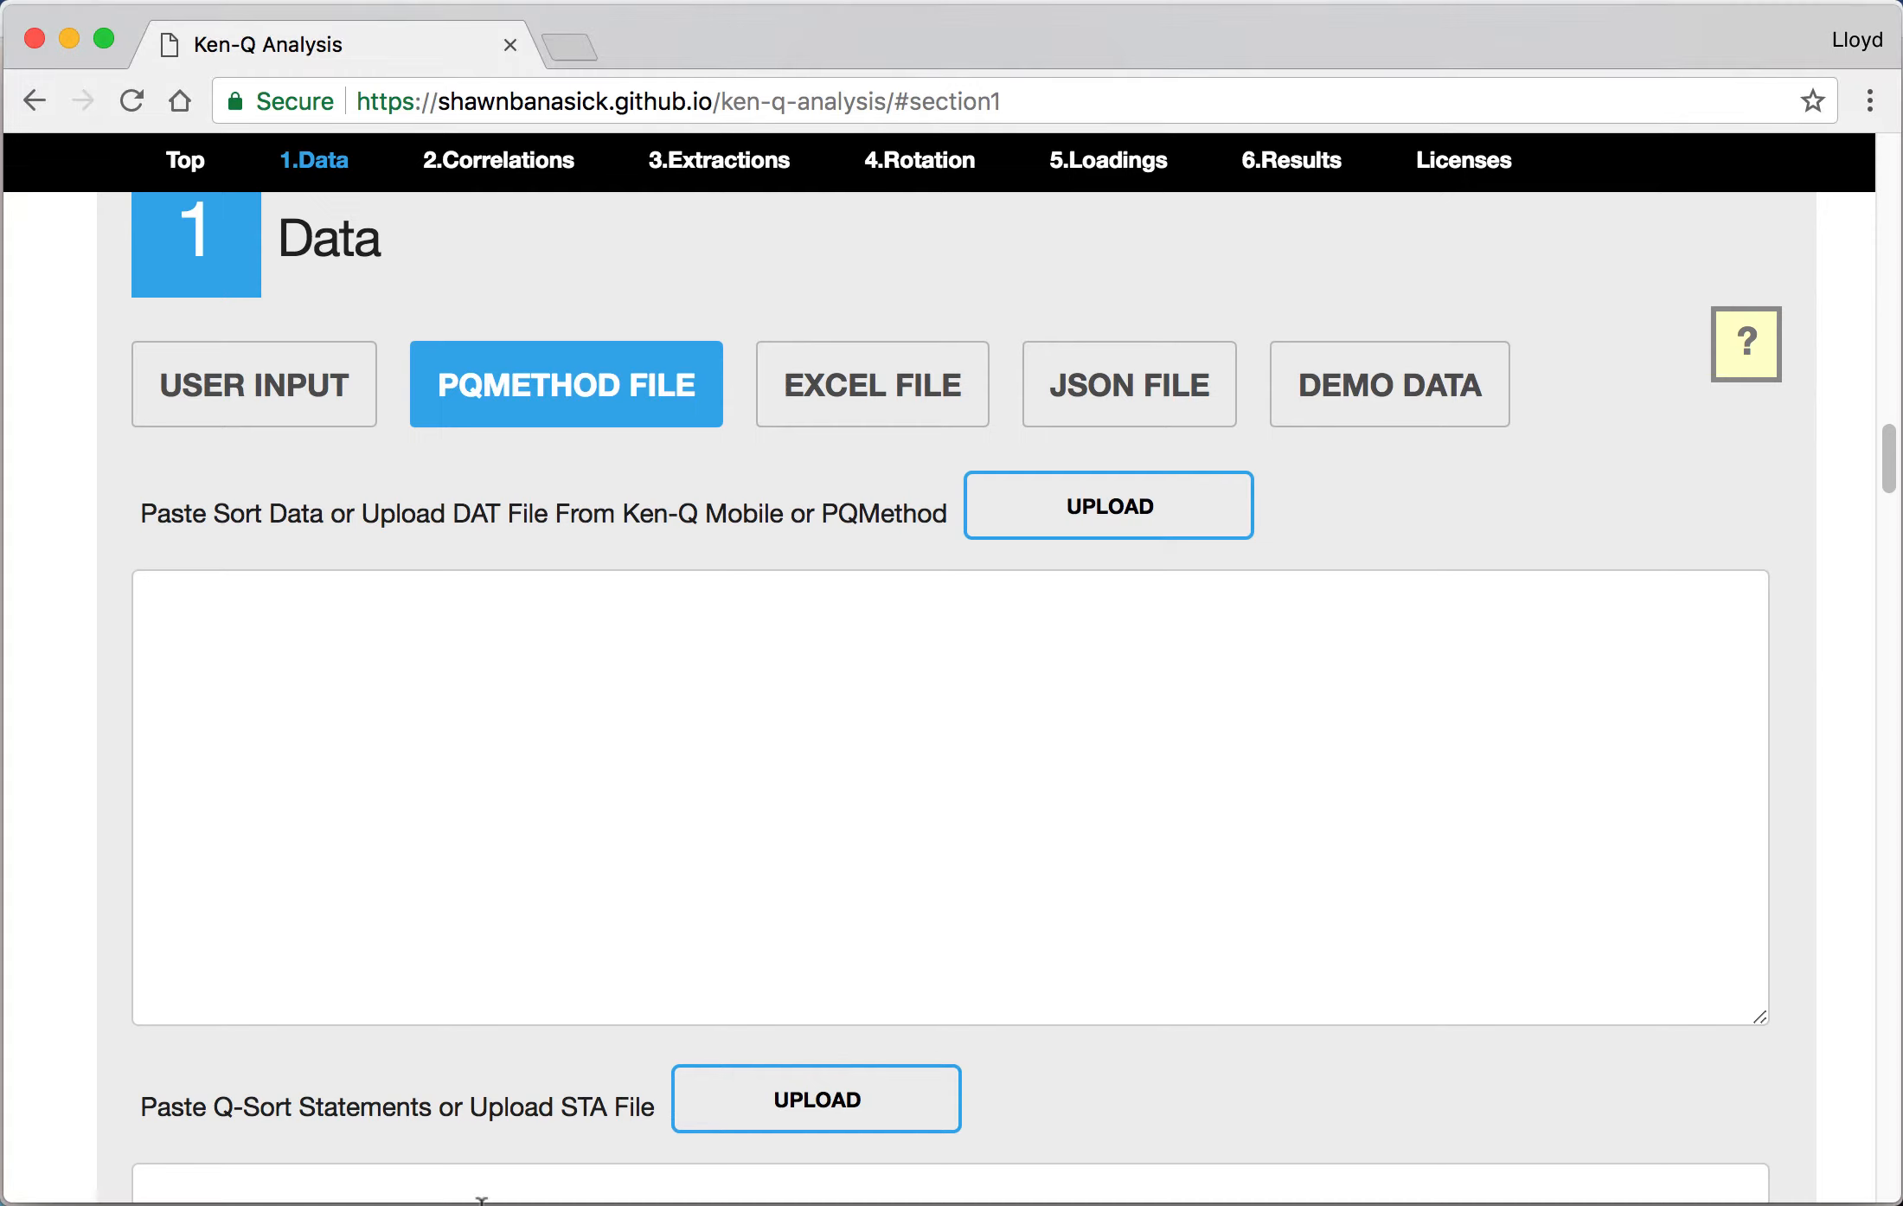
{"action": "left_click", "coordinate": [566, 624]}
{"action": "key", "text": "super+v"}
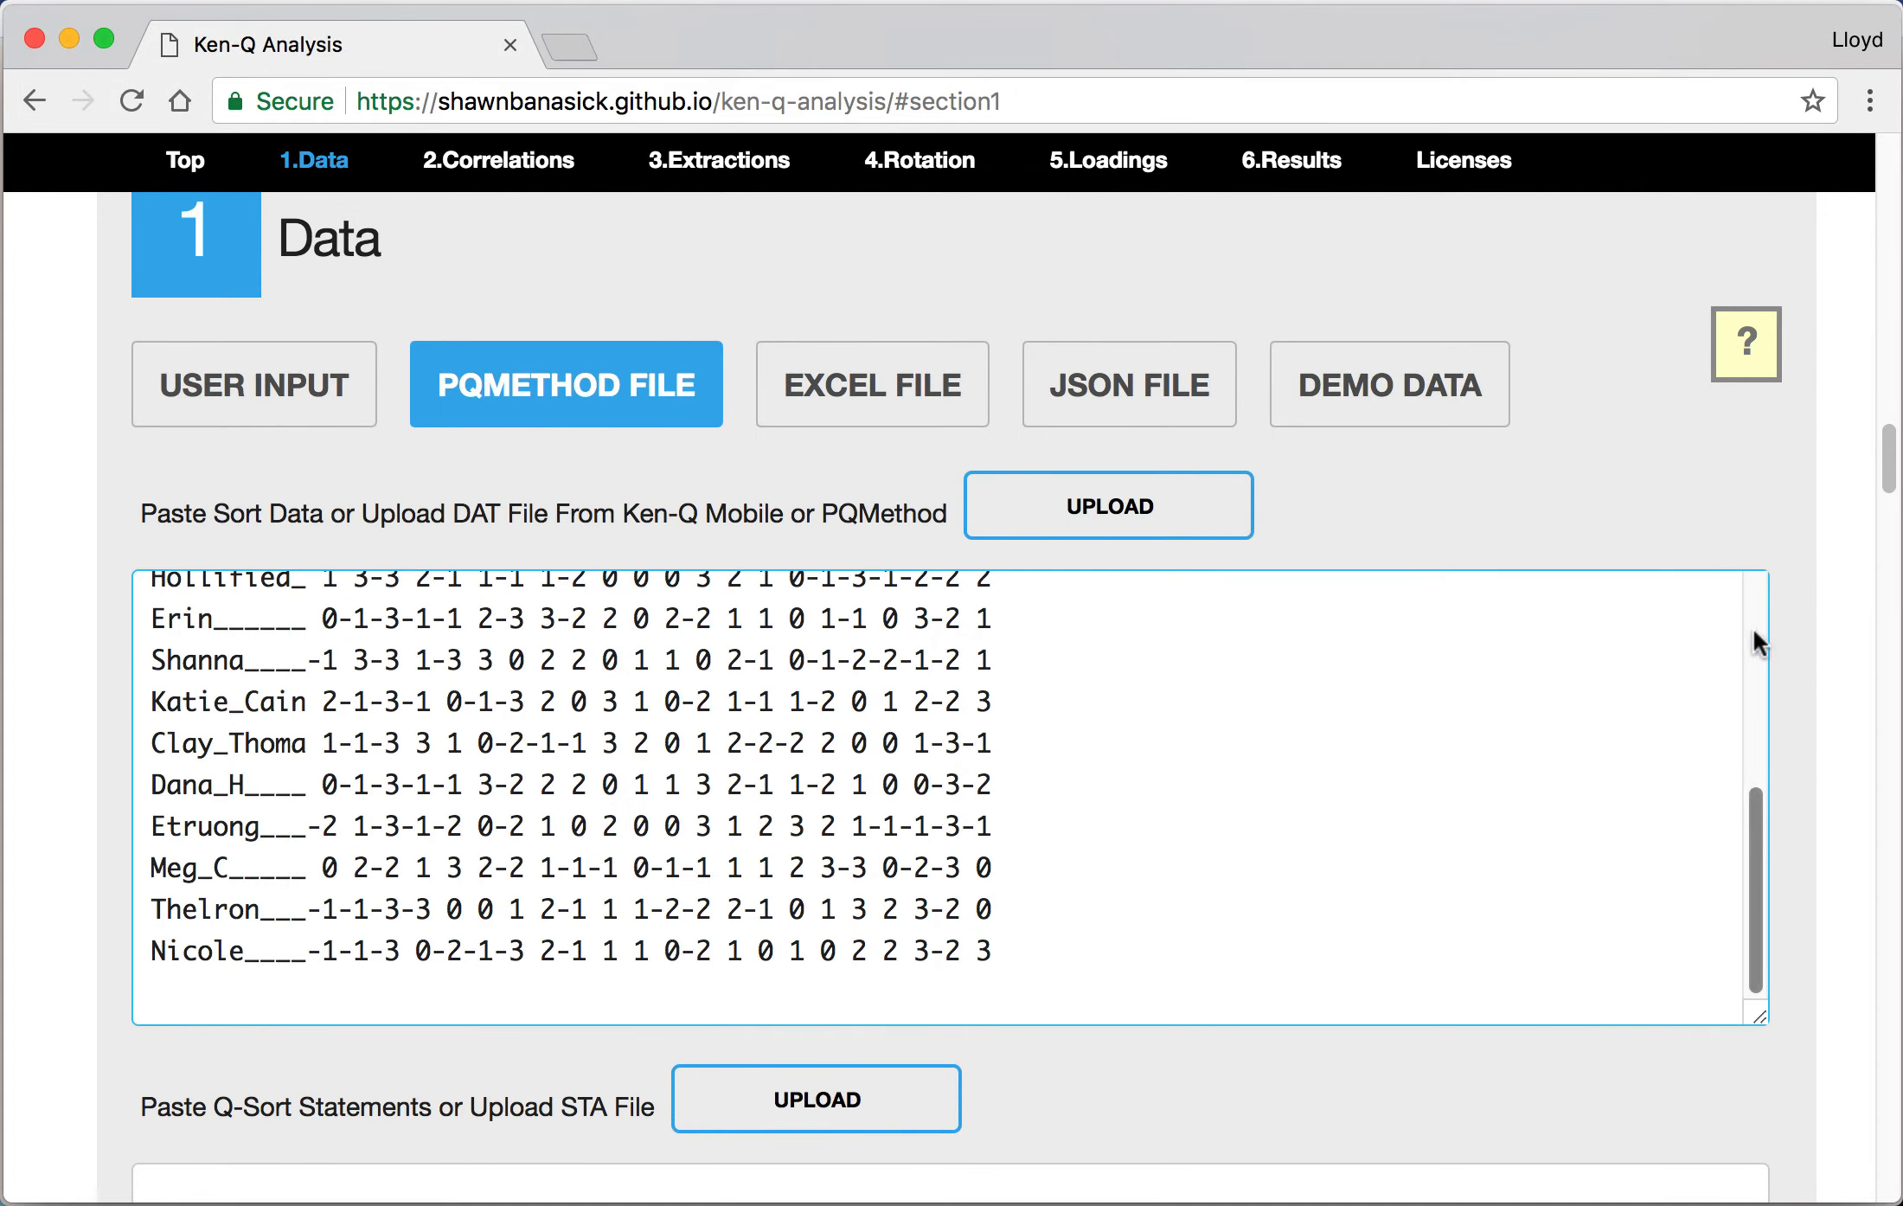
- Copy the exported statements from Lloyd's Q Sort Tool and paste them into Ken-Q Analysis as the Q-sort statements
{"action": "scroll", "coordinate": [1818, 636], "scroll_direction": "down", "scroll_amount": 5}
{"action": "scroll", "coordinate": [1818, 633], "scroll_direction": "down", "scroll_amount": 4}
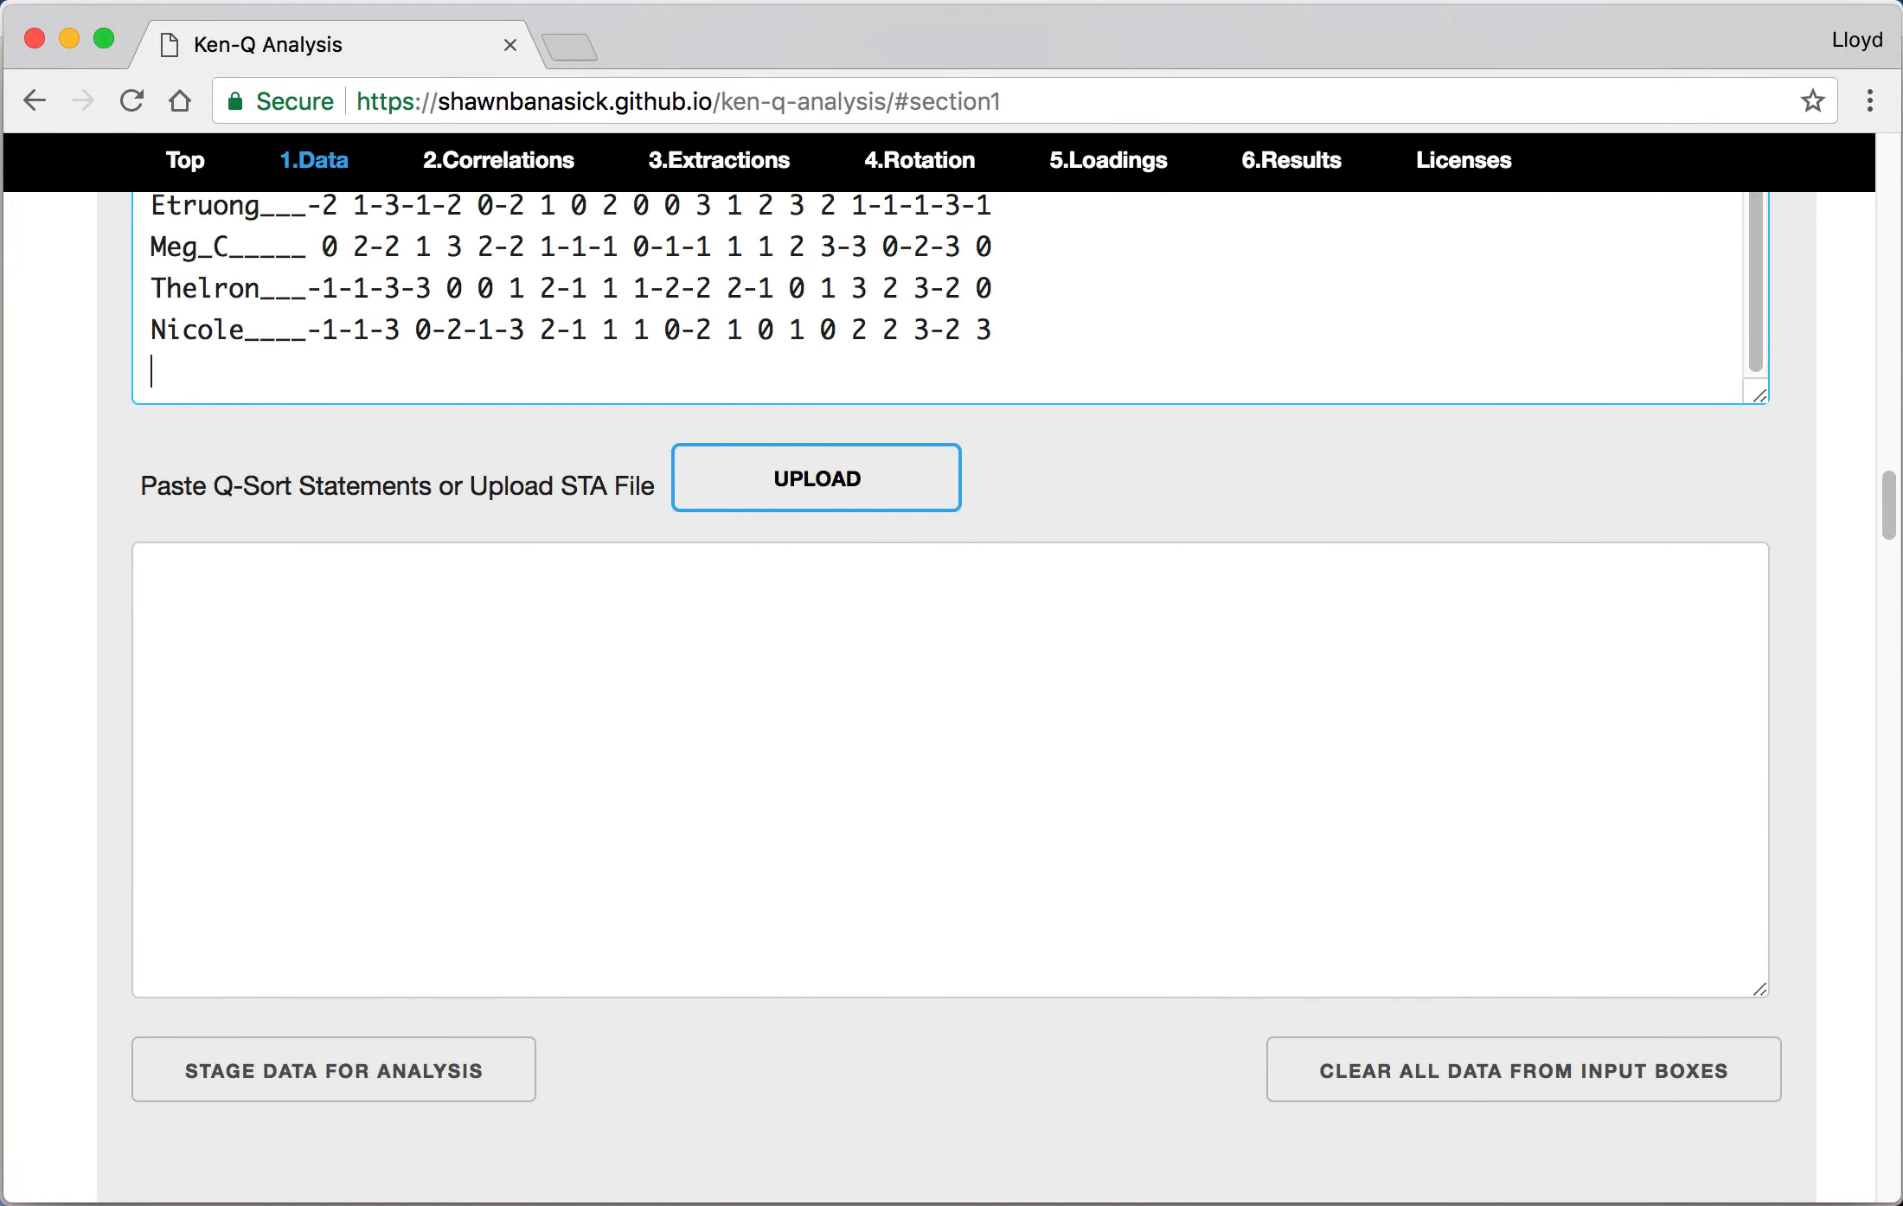
{"action": "key", "text": "super+Tab"}
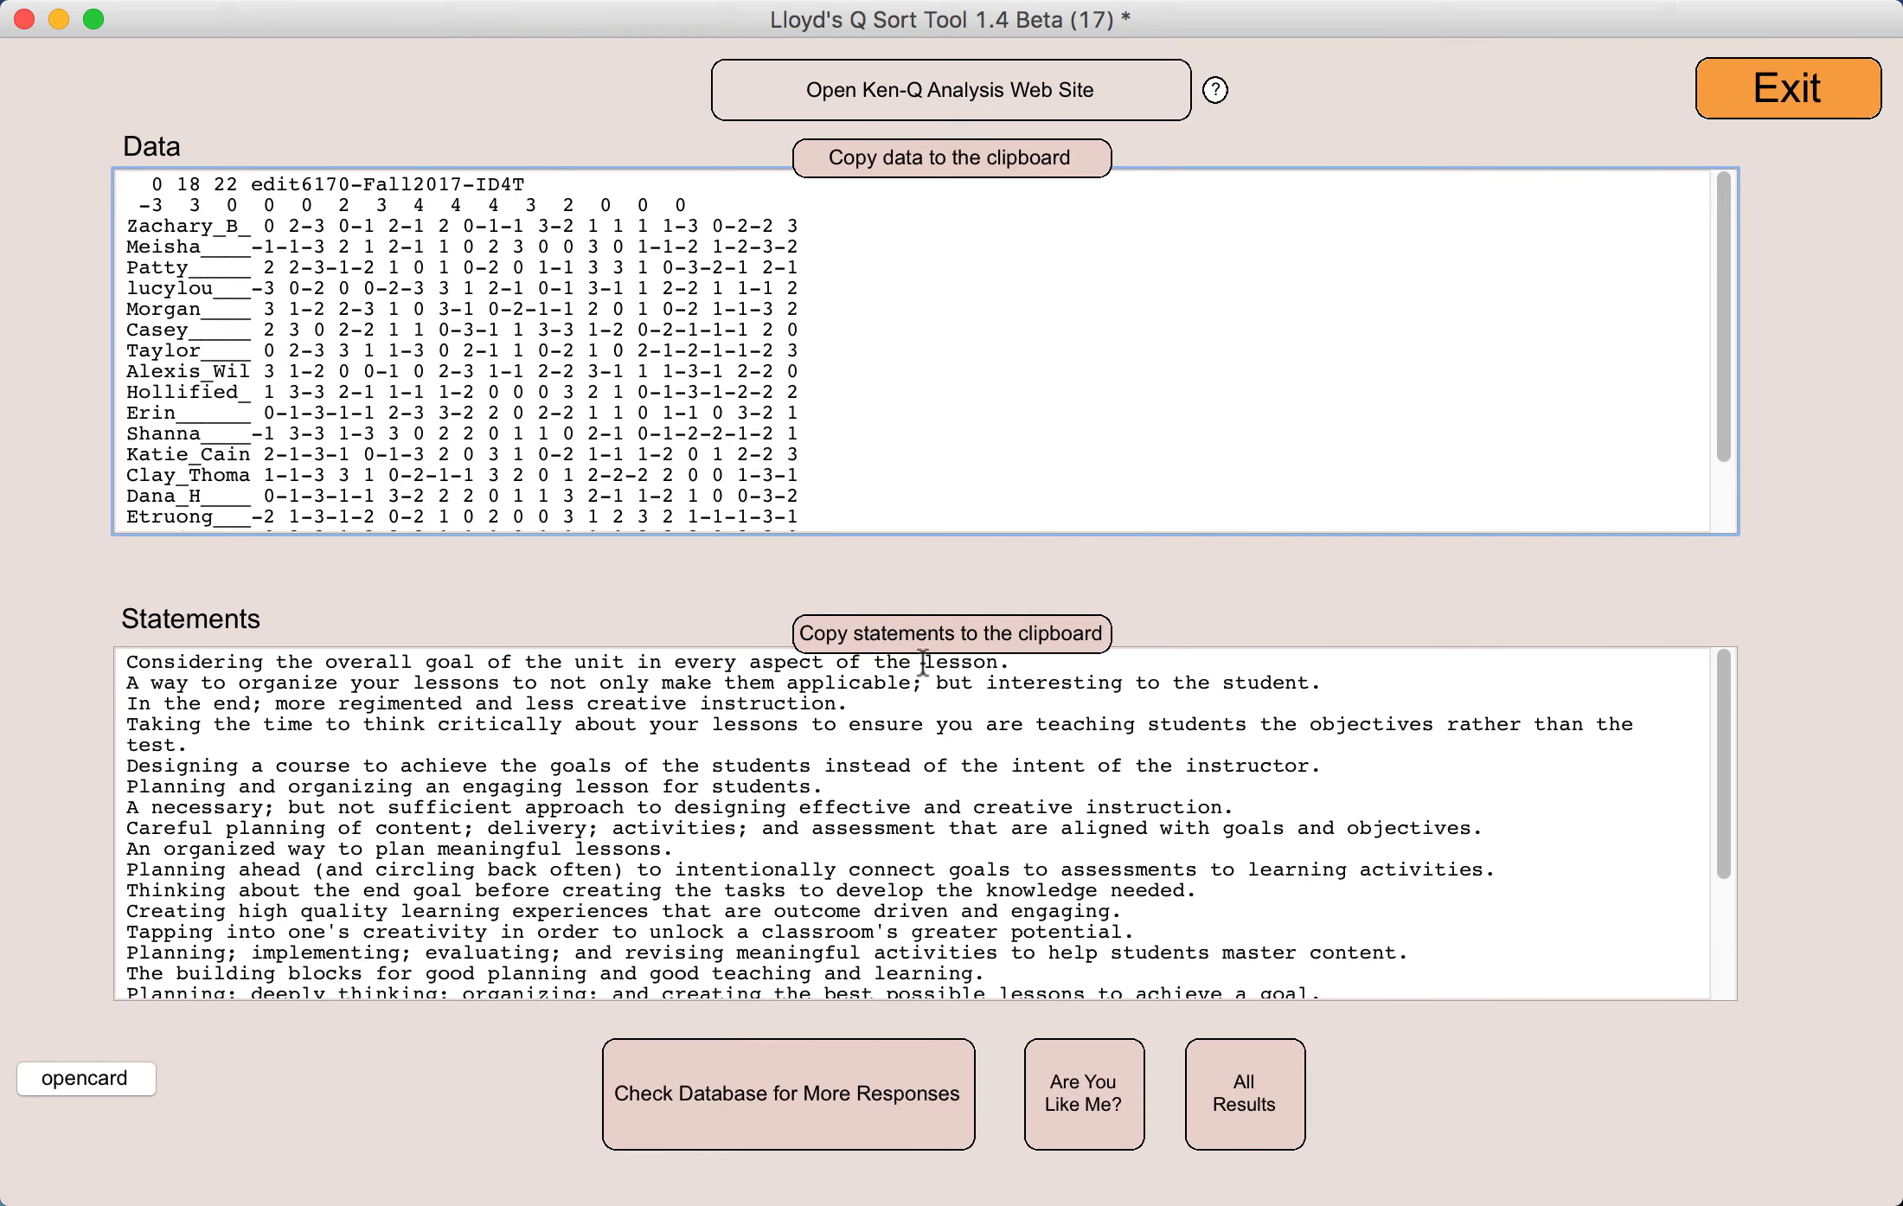
{"action": "left_click", "coordinate": [924, 636]}
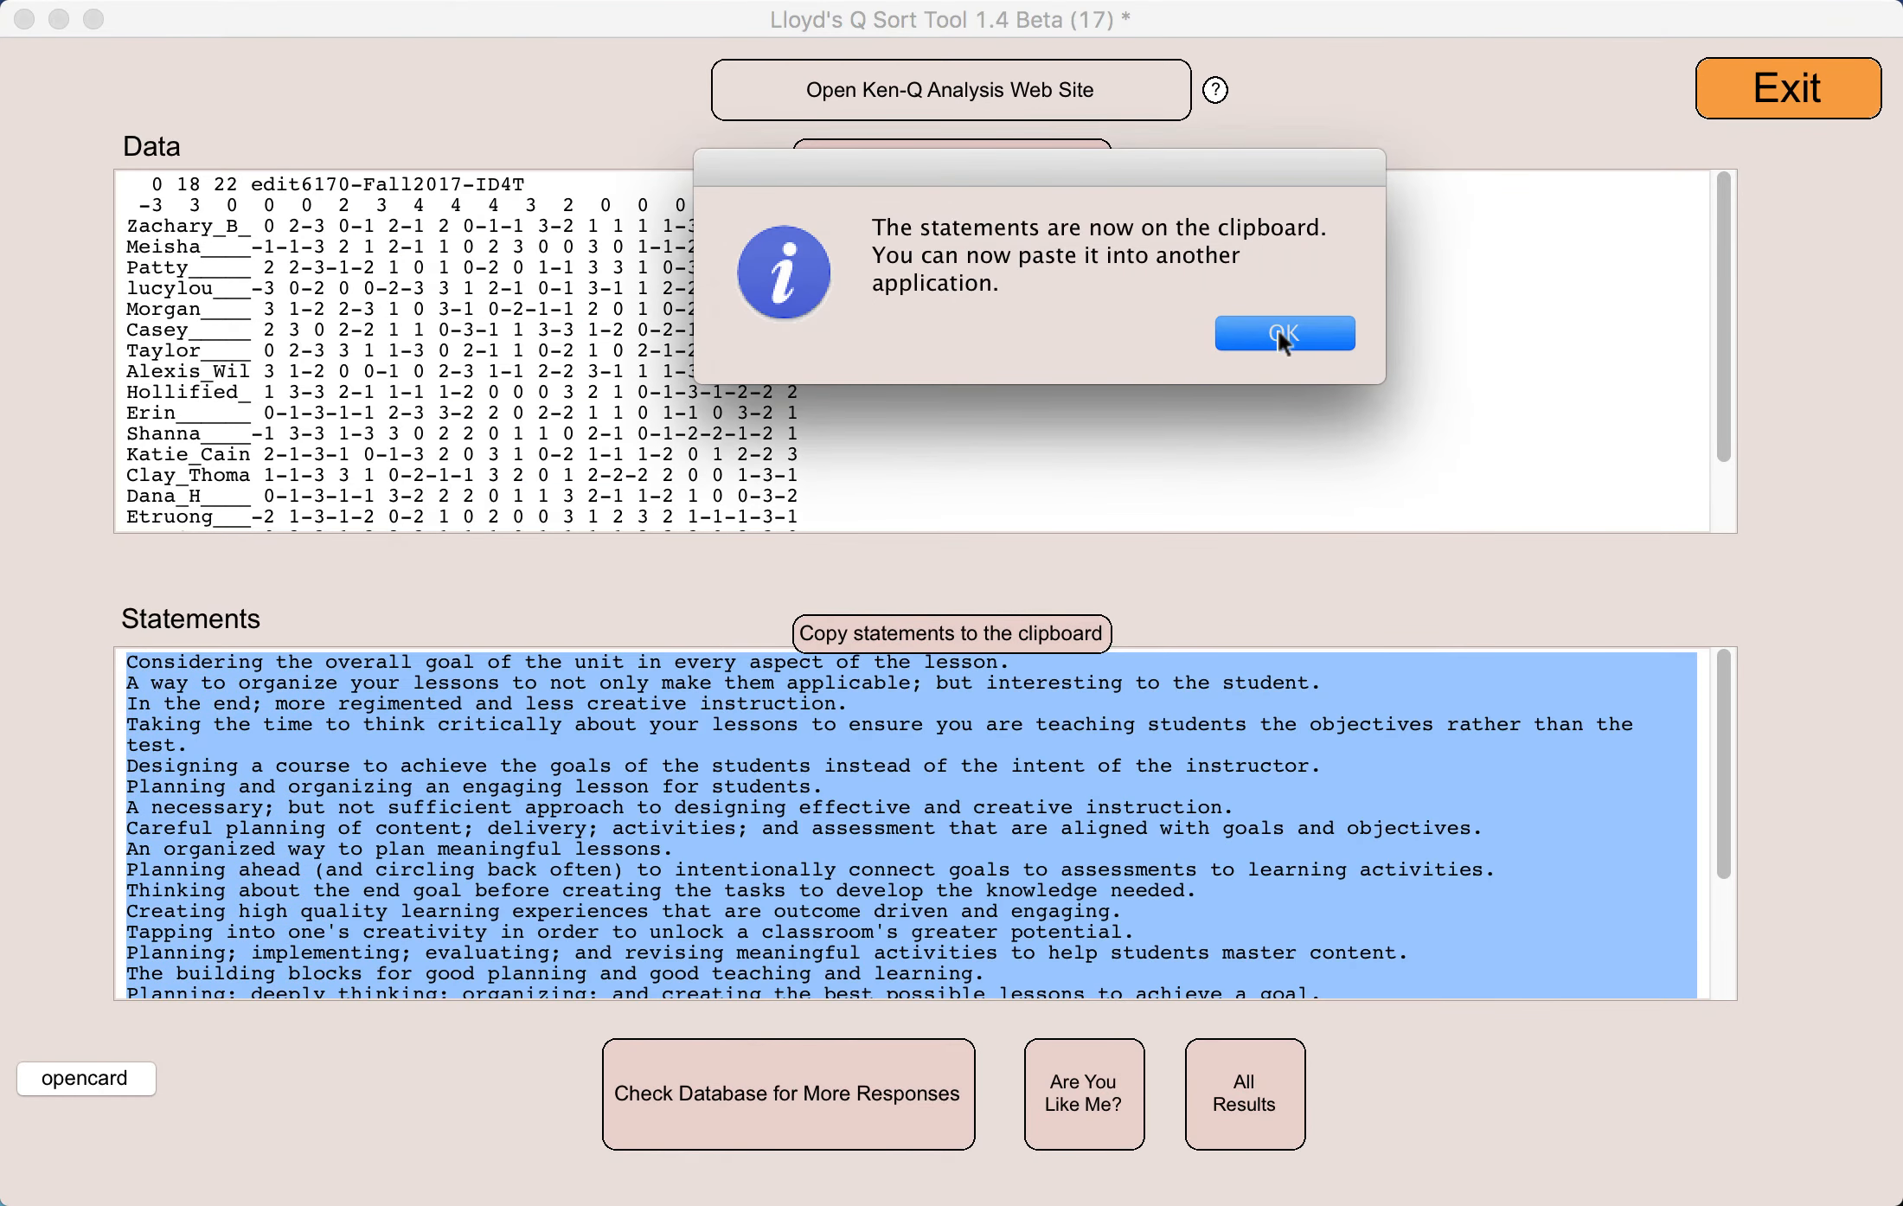
{"action": "left_click", "coordinate": [1282, 336]}
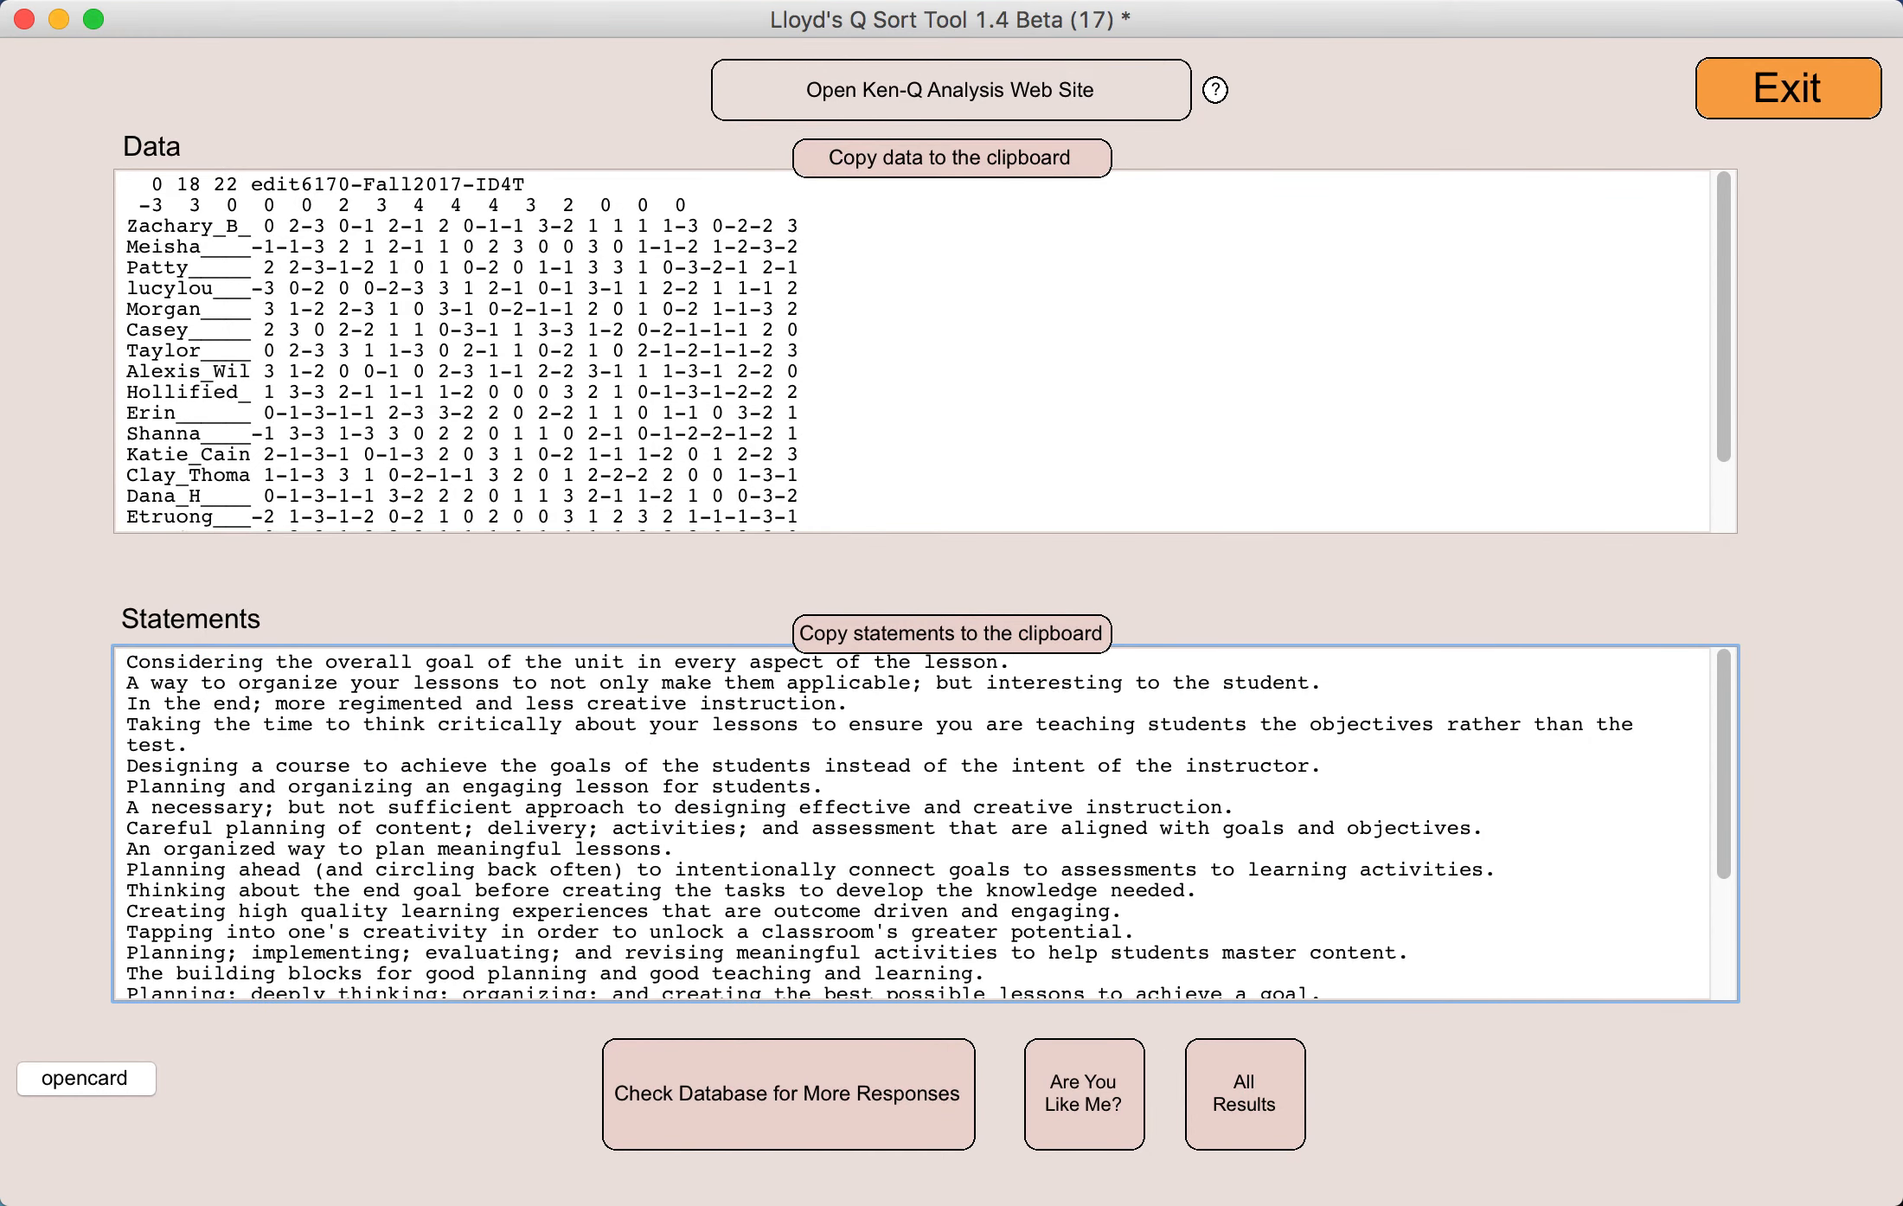
{"action": "key", "text": "super+Tab"}
{"action": "left_click", "coordinate": [998, 666]}
{"action": "type", "text": "Considering the overall goal of the unit in every aspect of the lesson. A way to organize your lessons to not only make them applicable; but interesting to the student. In the end; more regimented and less creative instruction. Taking the time to think critically about your lessons to ensure you are teaching students the objectives rather than the test. Designing a course to achieve the goals of the students instead of the intent of the instructor. Planning and organizing an engaging lesson for students. A necessary; but not sufficient approach to designing effective and creative instruction. Careful planning of content; delivery; activities; and assessment that are aligned with goals and objectives. An organized way to plan meaningful lessons. Planning ahead (and circling back often) to intentionally connect goals to assessments to learning activities. Thinking about the end goal before creating the tasks to develop the knowledge needed. Creating high quality learning experiences that are outcome driven and engaging. Tapping into one's creativity in order to unlock a classroom's greater potential. Planning; implementing; evaluating; and revising meaningful activities to help students master content. The building blocks for good planning and good teaching and learning. Planning; deeply thinking; organizing; and creating the best possible lessons to achieve a goal. How teachers design and revise lesson to ensure their teaching is having a effective for students. Alignment; alignment; alignment. You align goals; objectives; assessments; and lessons for students. Using a systematic and systemic process for curriculum deconstruction; aligned assessments; and innovative instructional strategies that boost student achievement outcomes. Good and important ideas; but not realistic for the challenges that today's teachers face. Being intentional about the objectives; assessment; instruction; and media associated with each lesson for each learner."}
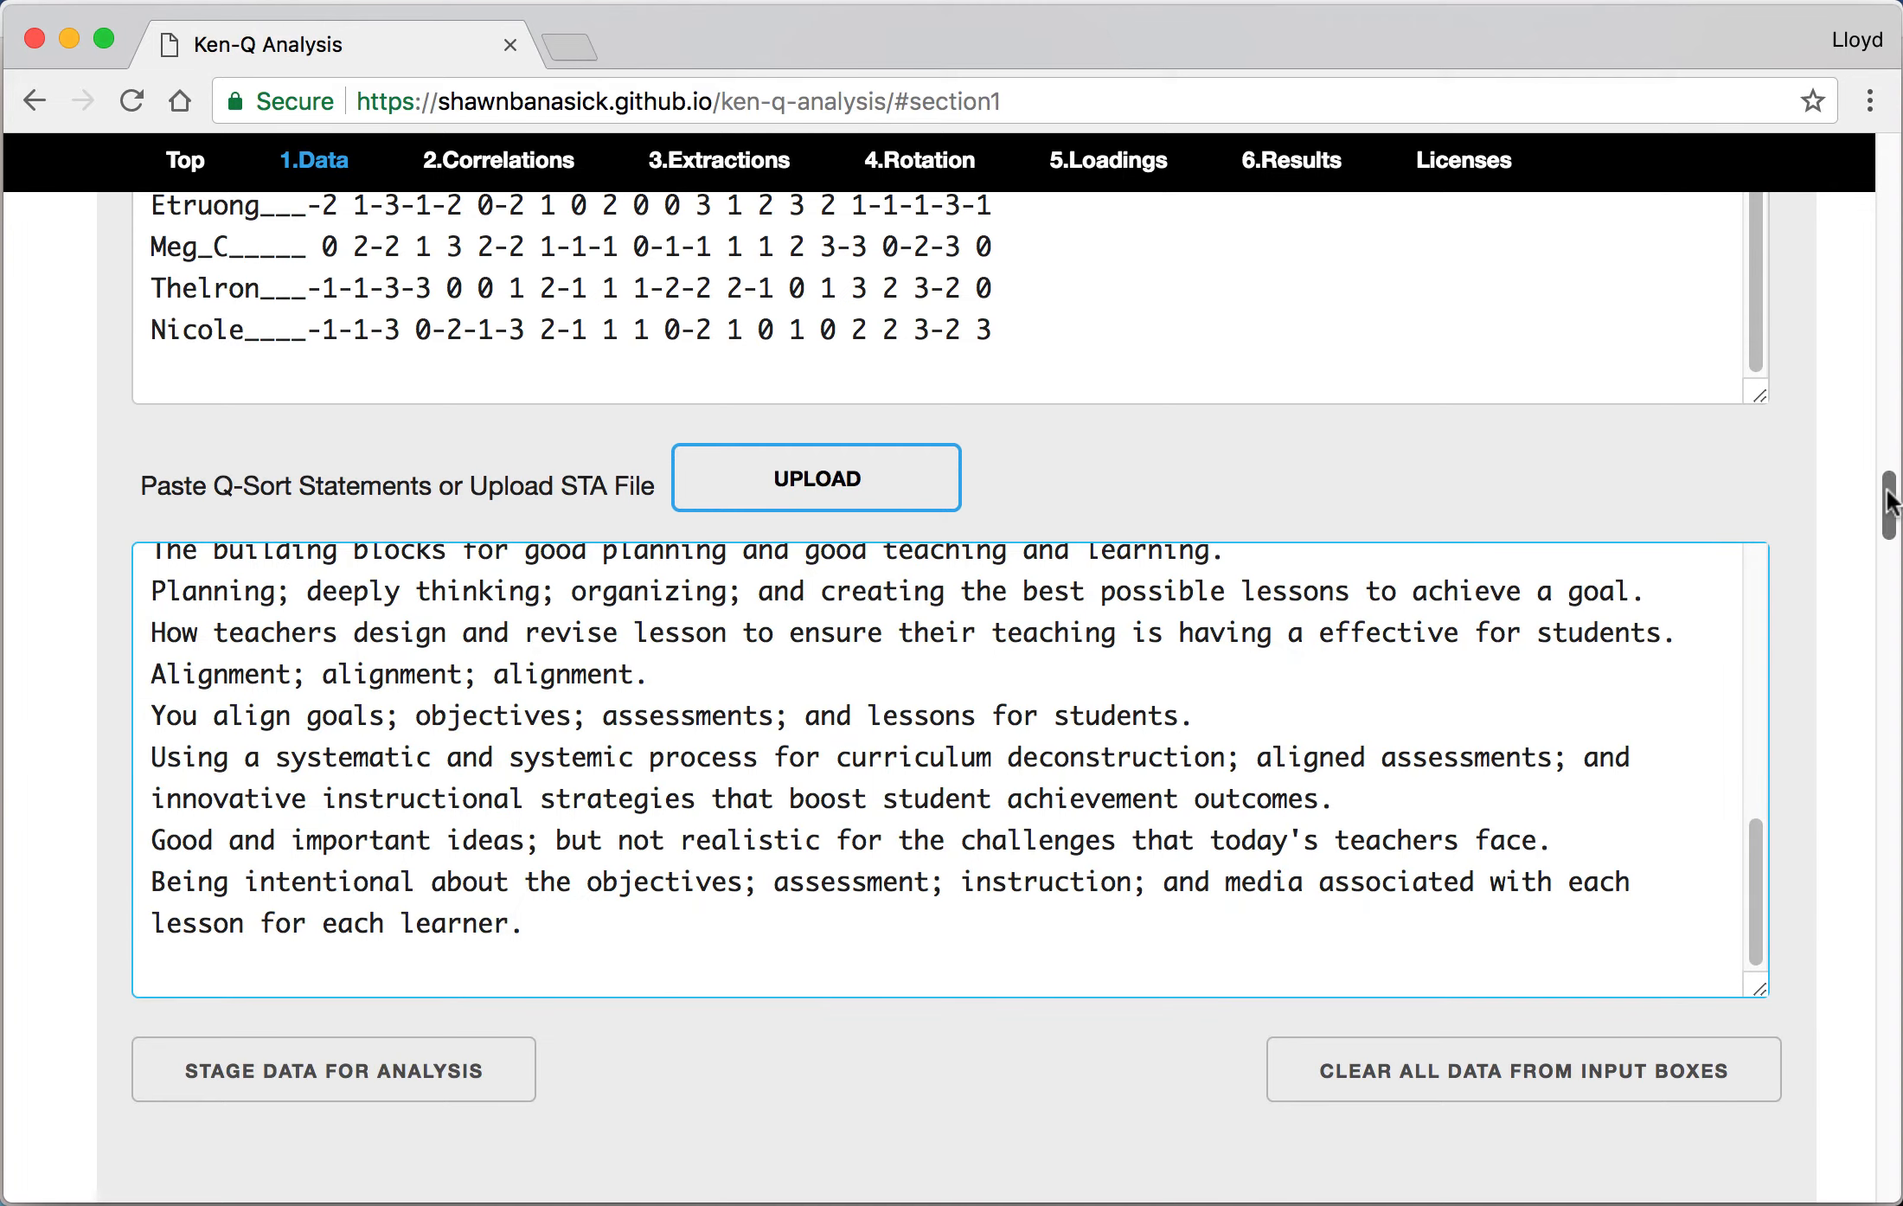
- Stage the pasted data for analysis and create the correlation table
{"action": "left_click_drag", "start_coordinate": [1890, 502], "coordinate": [1890, 523]}
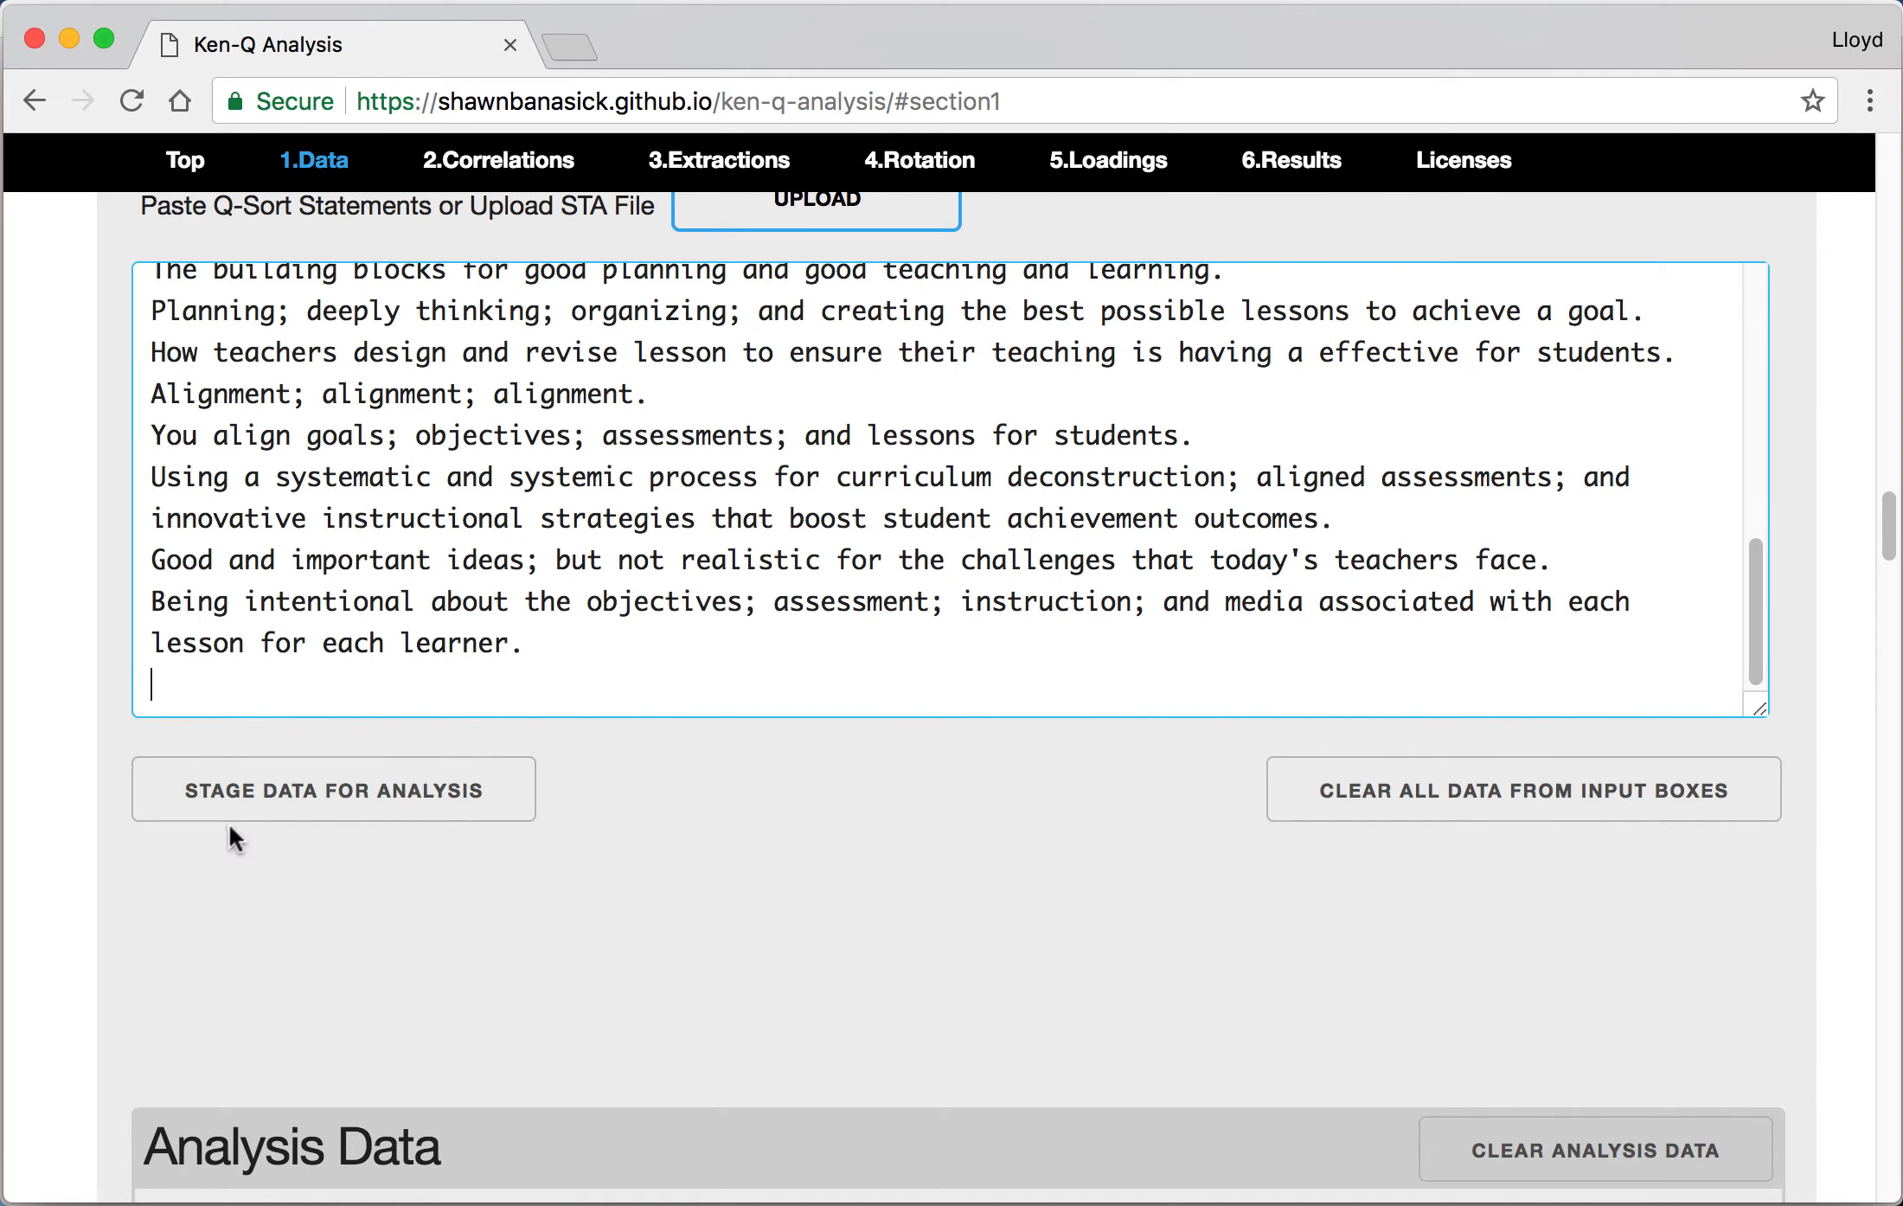
{"action": "left_click", "coordinate": [343, 794]}
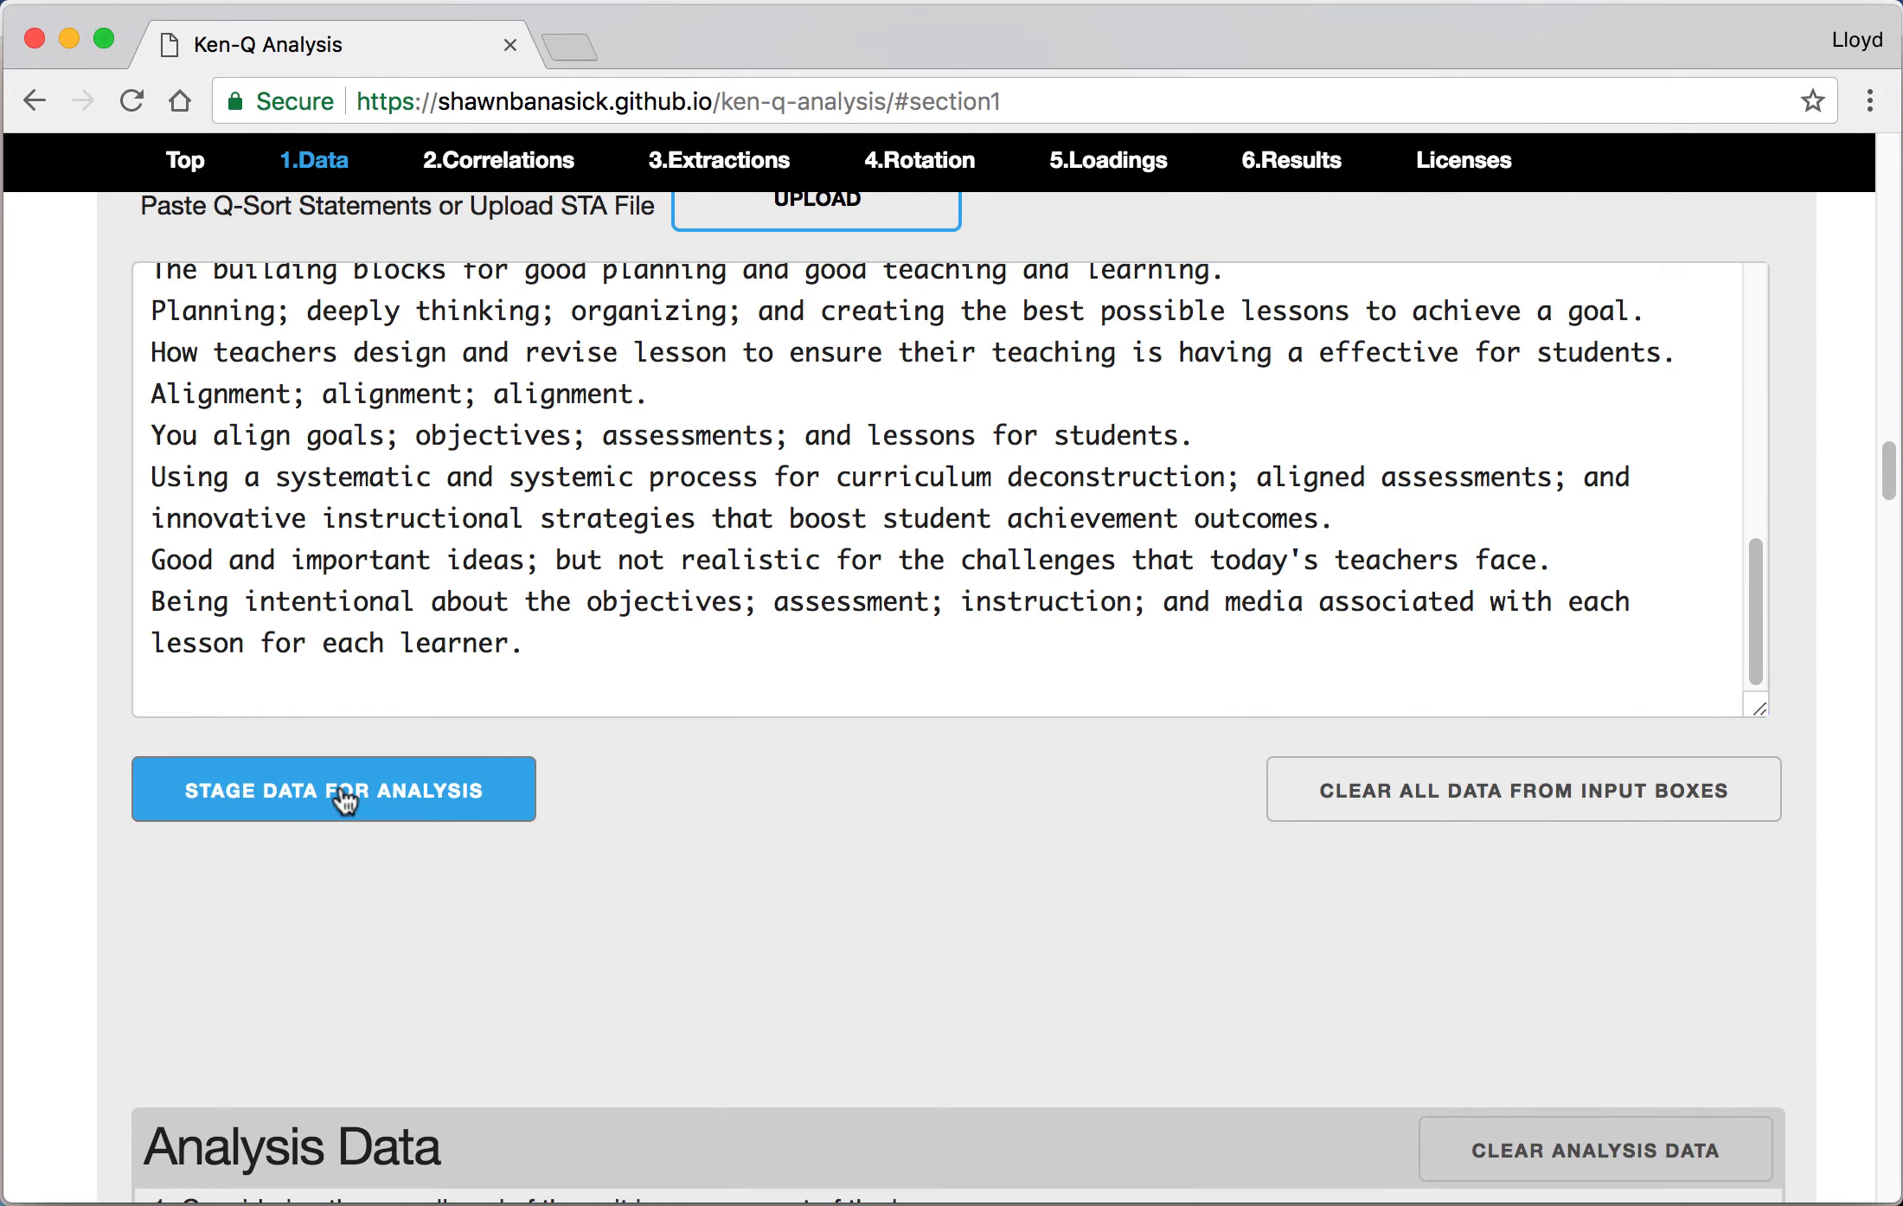
{"action": "left_click_drag", "start_coordinate": [1890, 492], "coordinate": [1890, 714]}
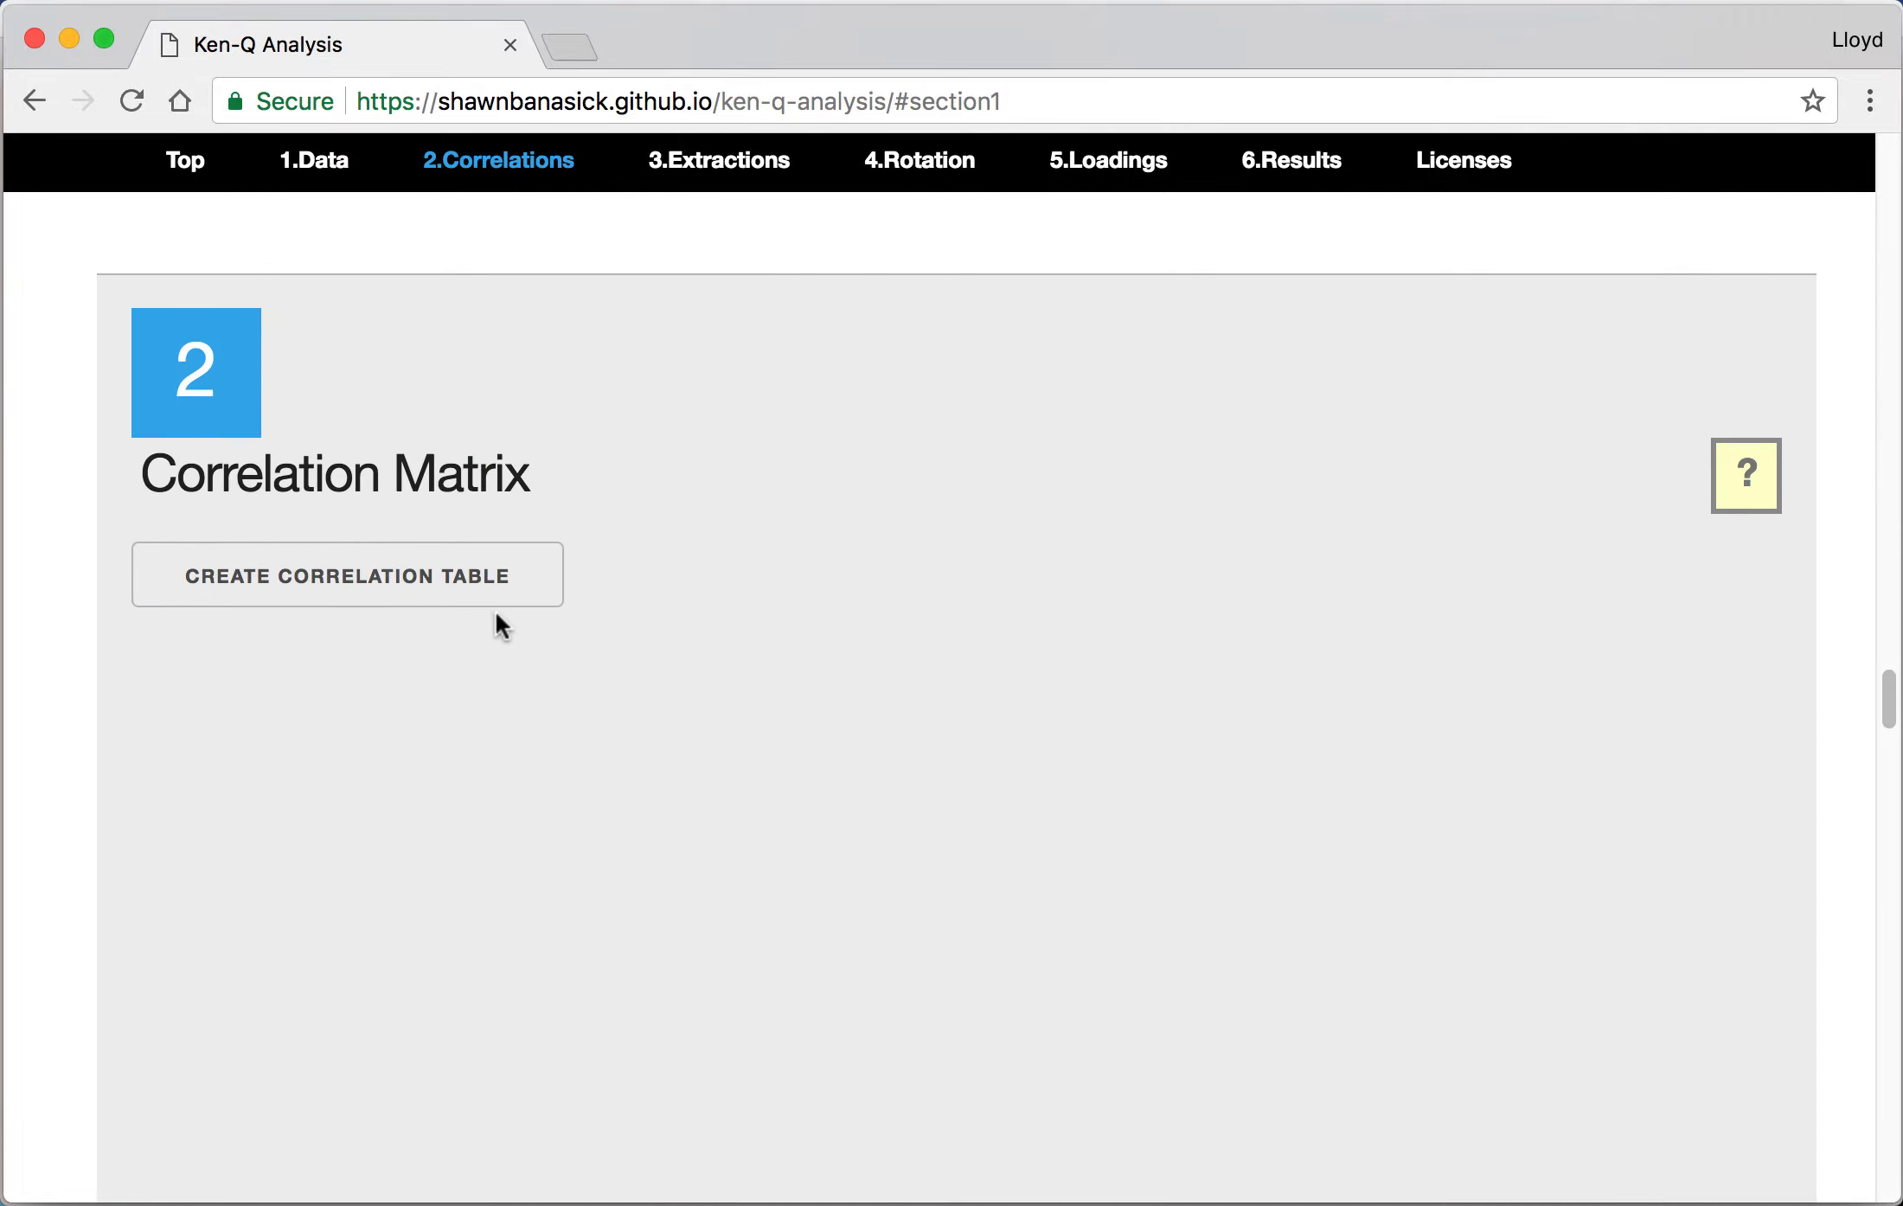
{"action": "left_click", "coordinate": [411, 580]}
- Extract the principal components and examine the eigenvalues and explained variance of the factors
{"action": "left_click_drag", "start_coordinate": [1890, 683], "coordinate": [1891, 800]}
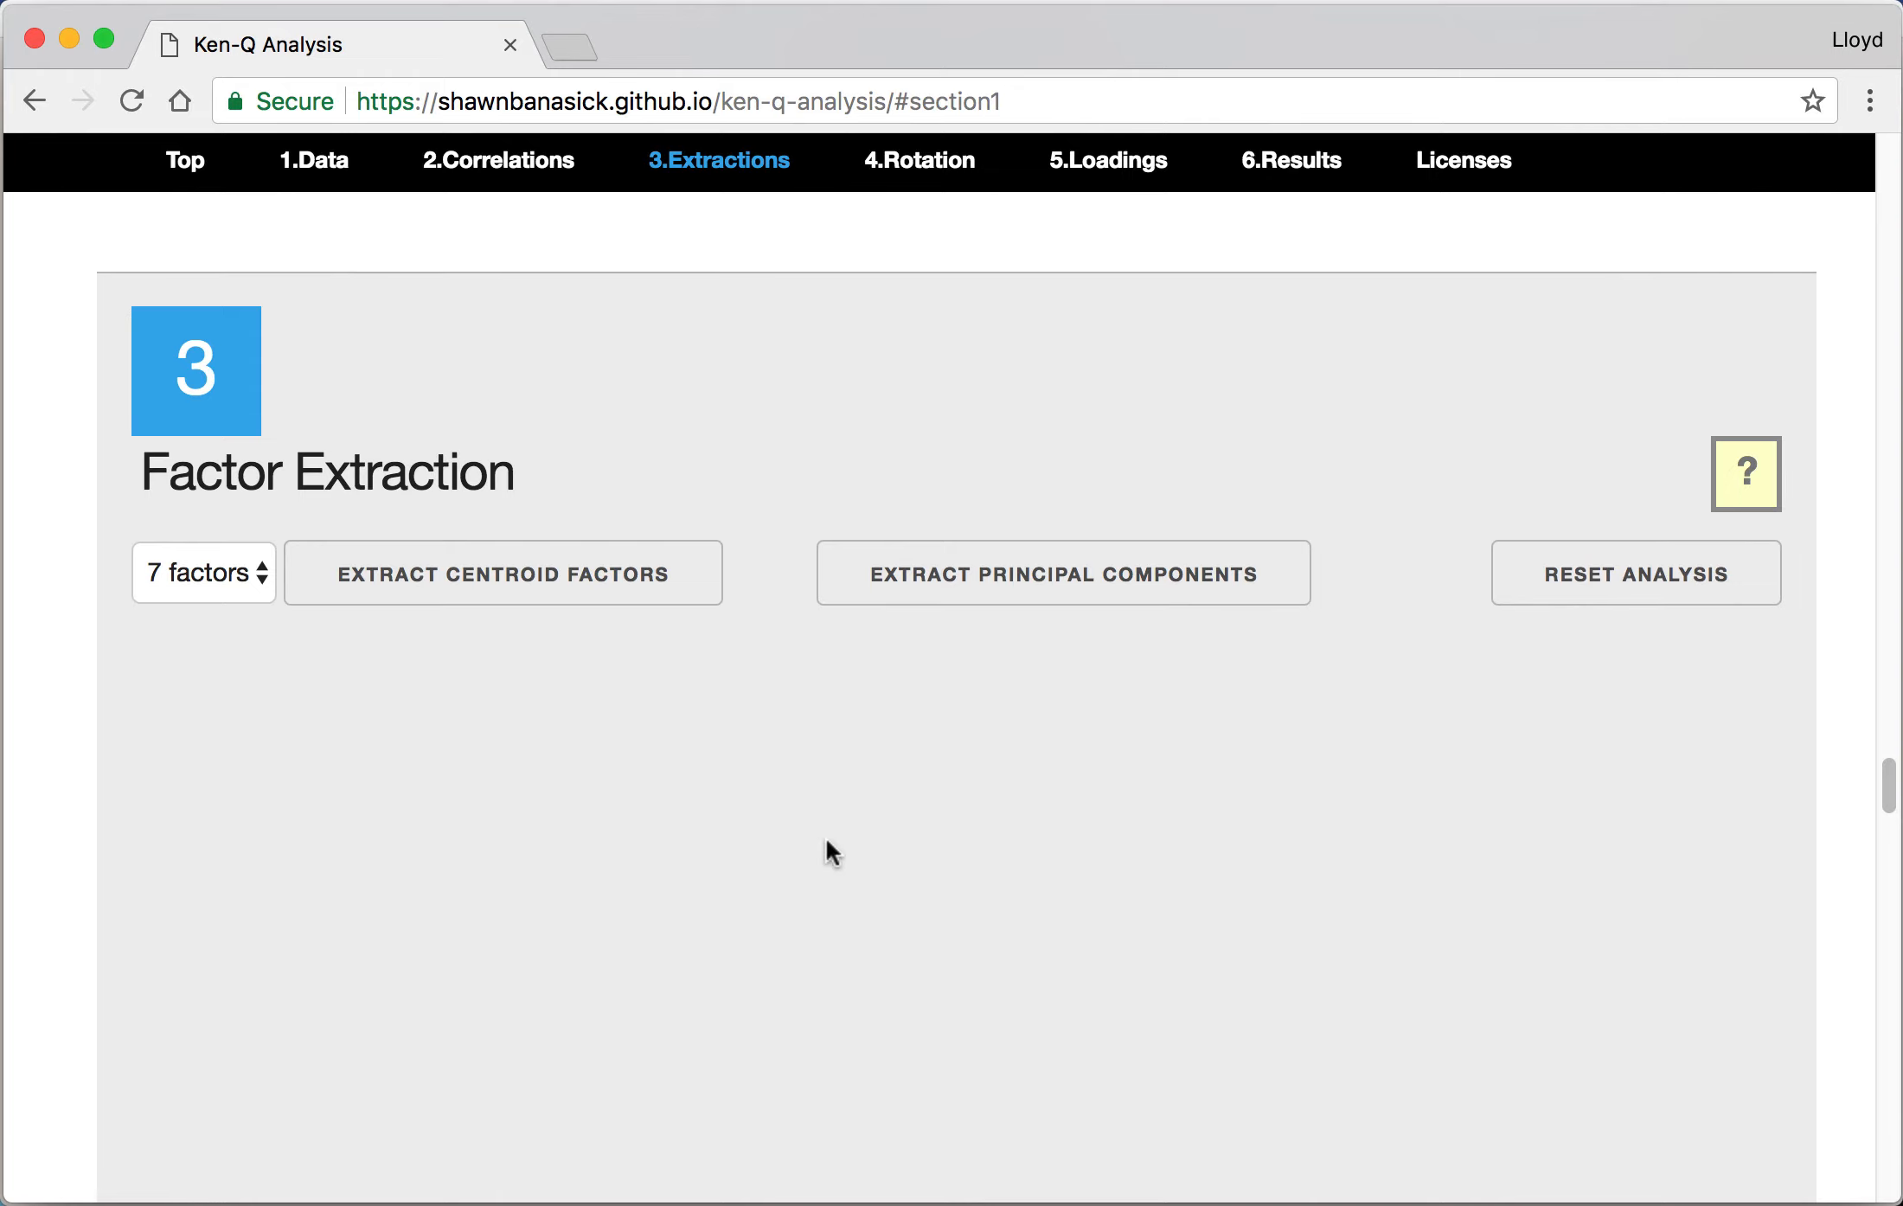
{"action": "left_click", "coordinate": [1055, 593]}
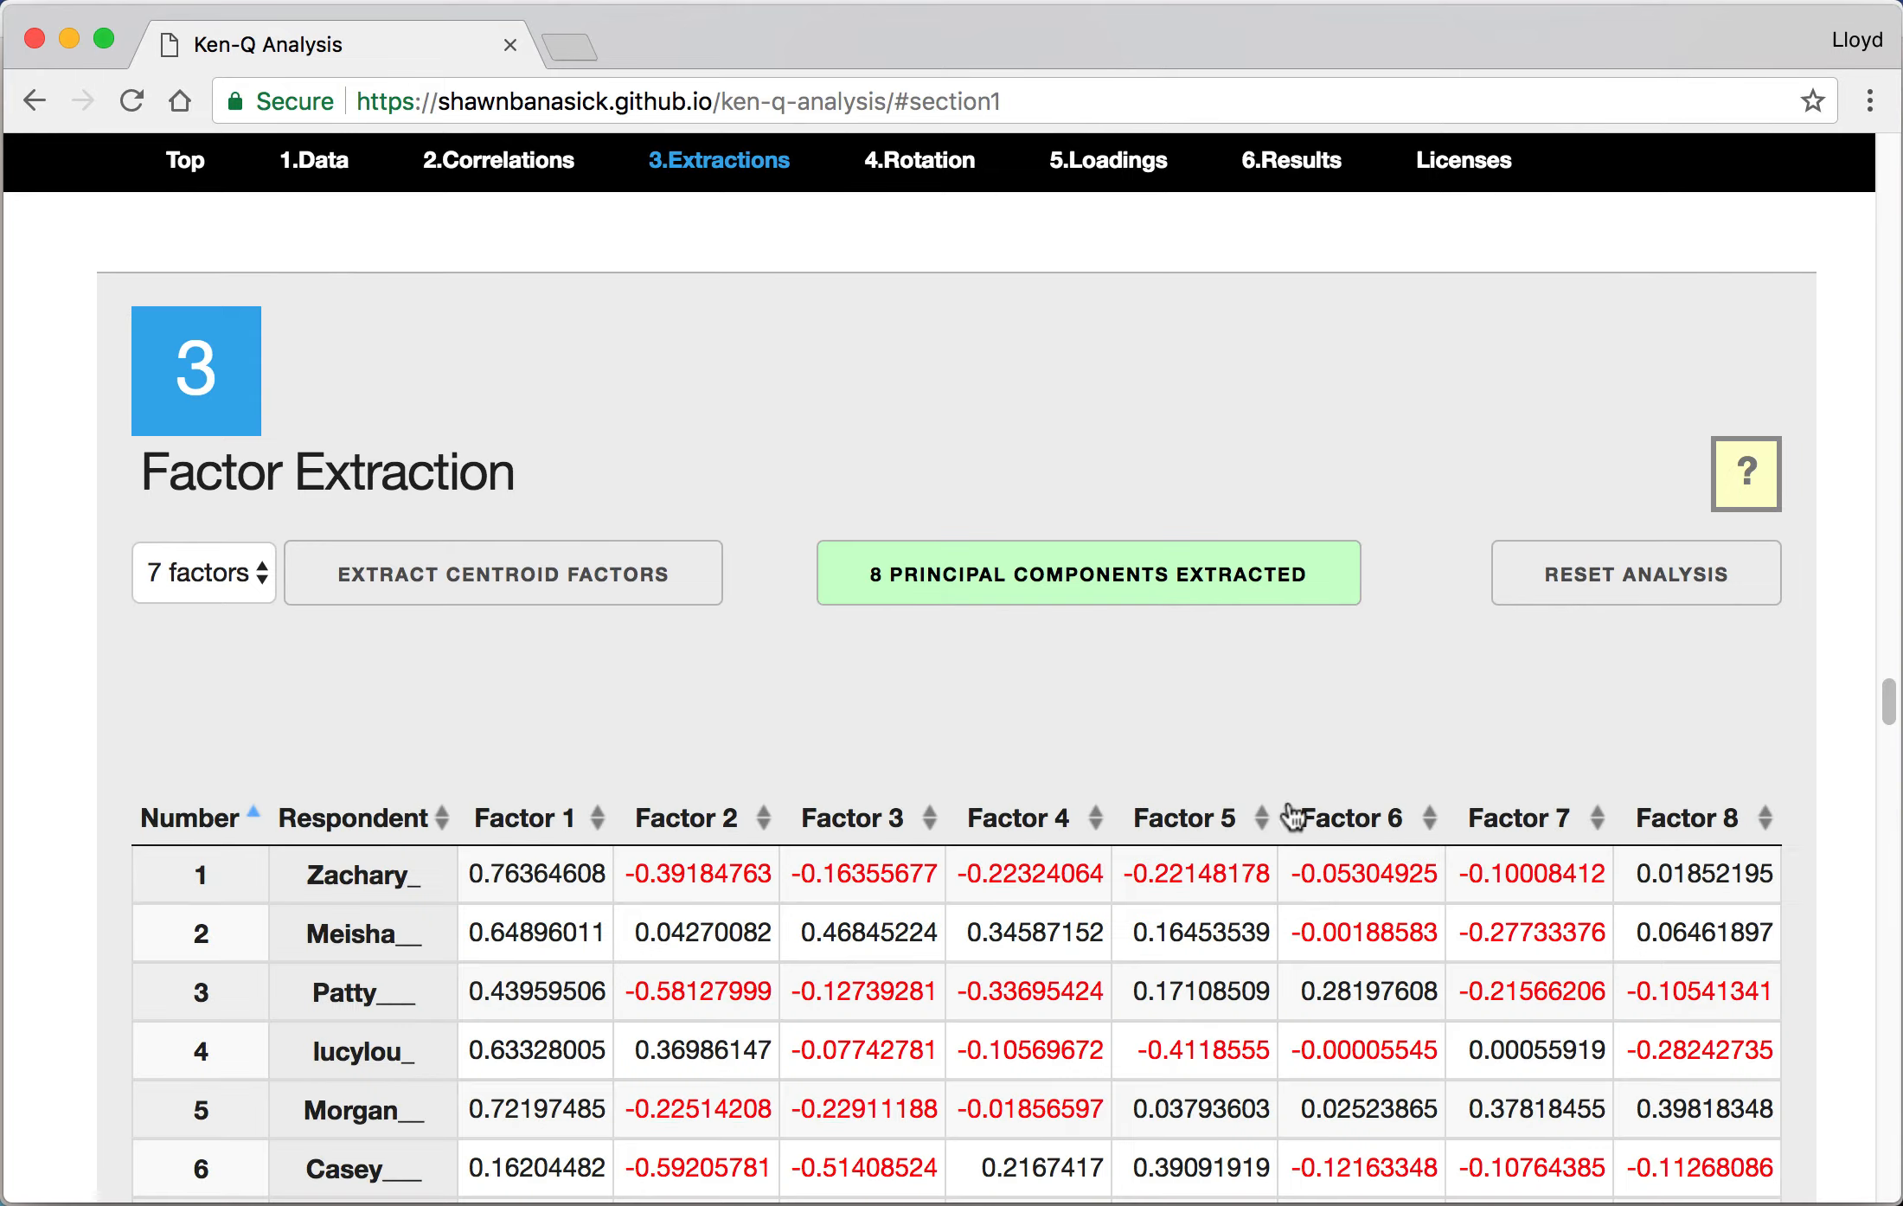
{"action": "left_click_drag", "start_coordinate": [1887, 705], "coordinate": [1888, 752]}
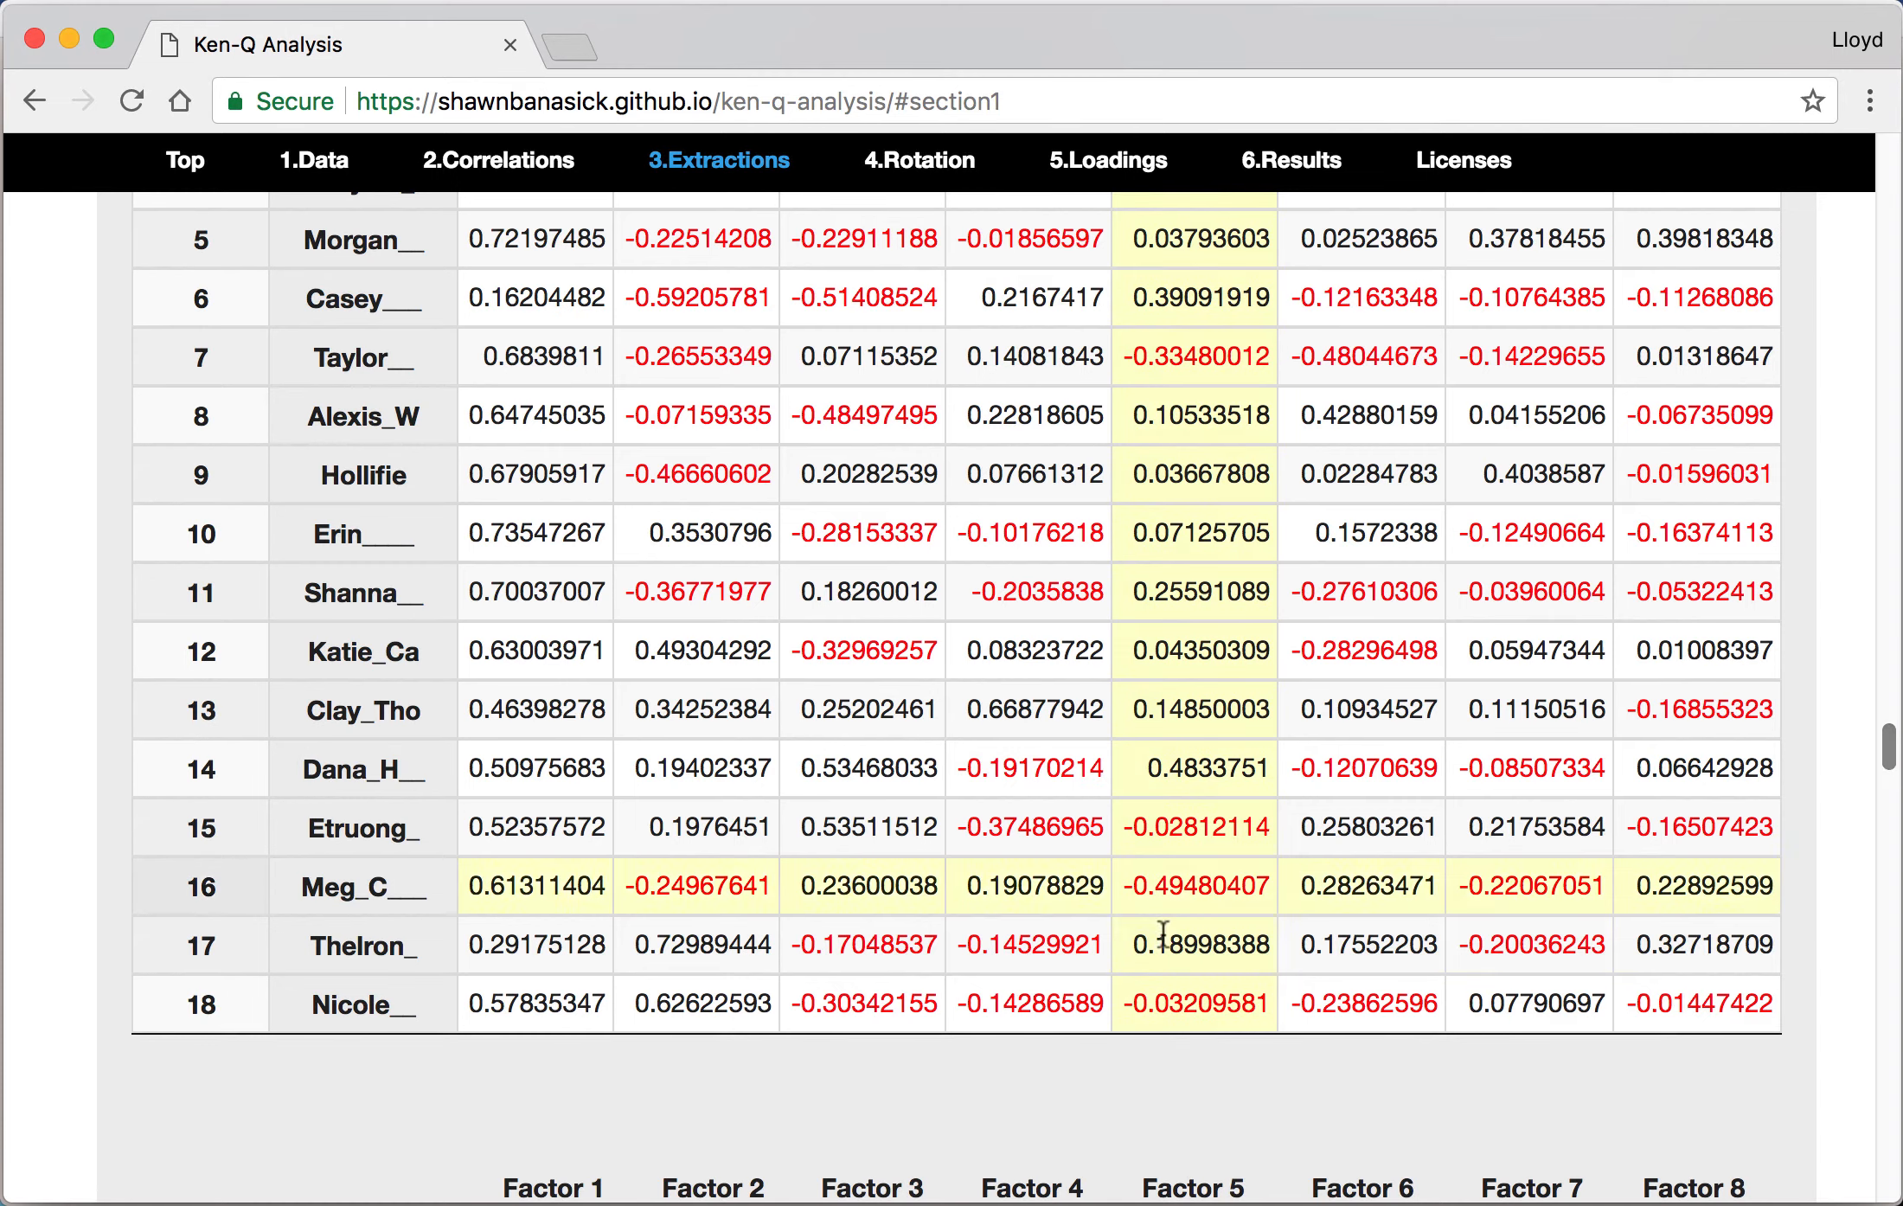
{"action": "scroll", "coordinate": [668, 1038], "scroll_direction": "down", "scroll_amount": 5}
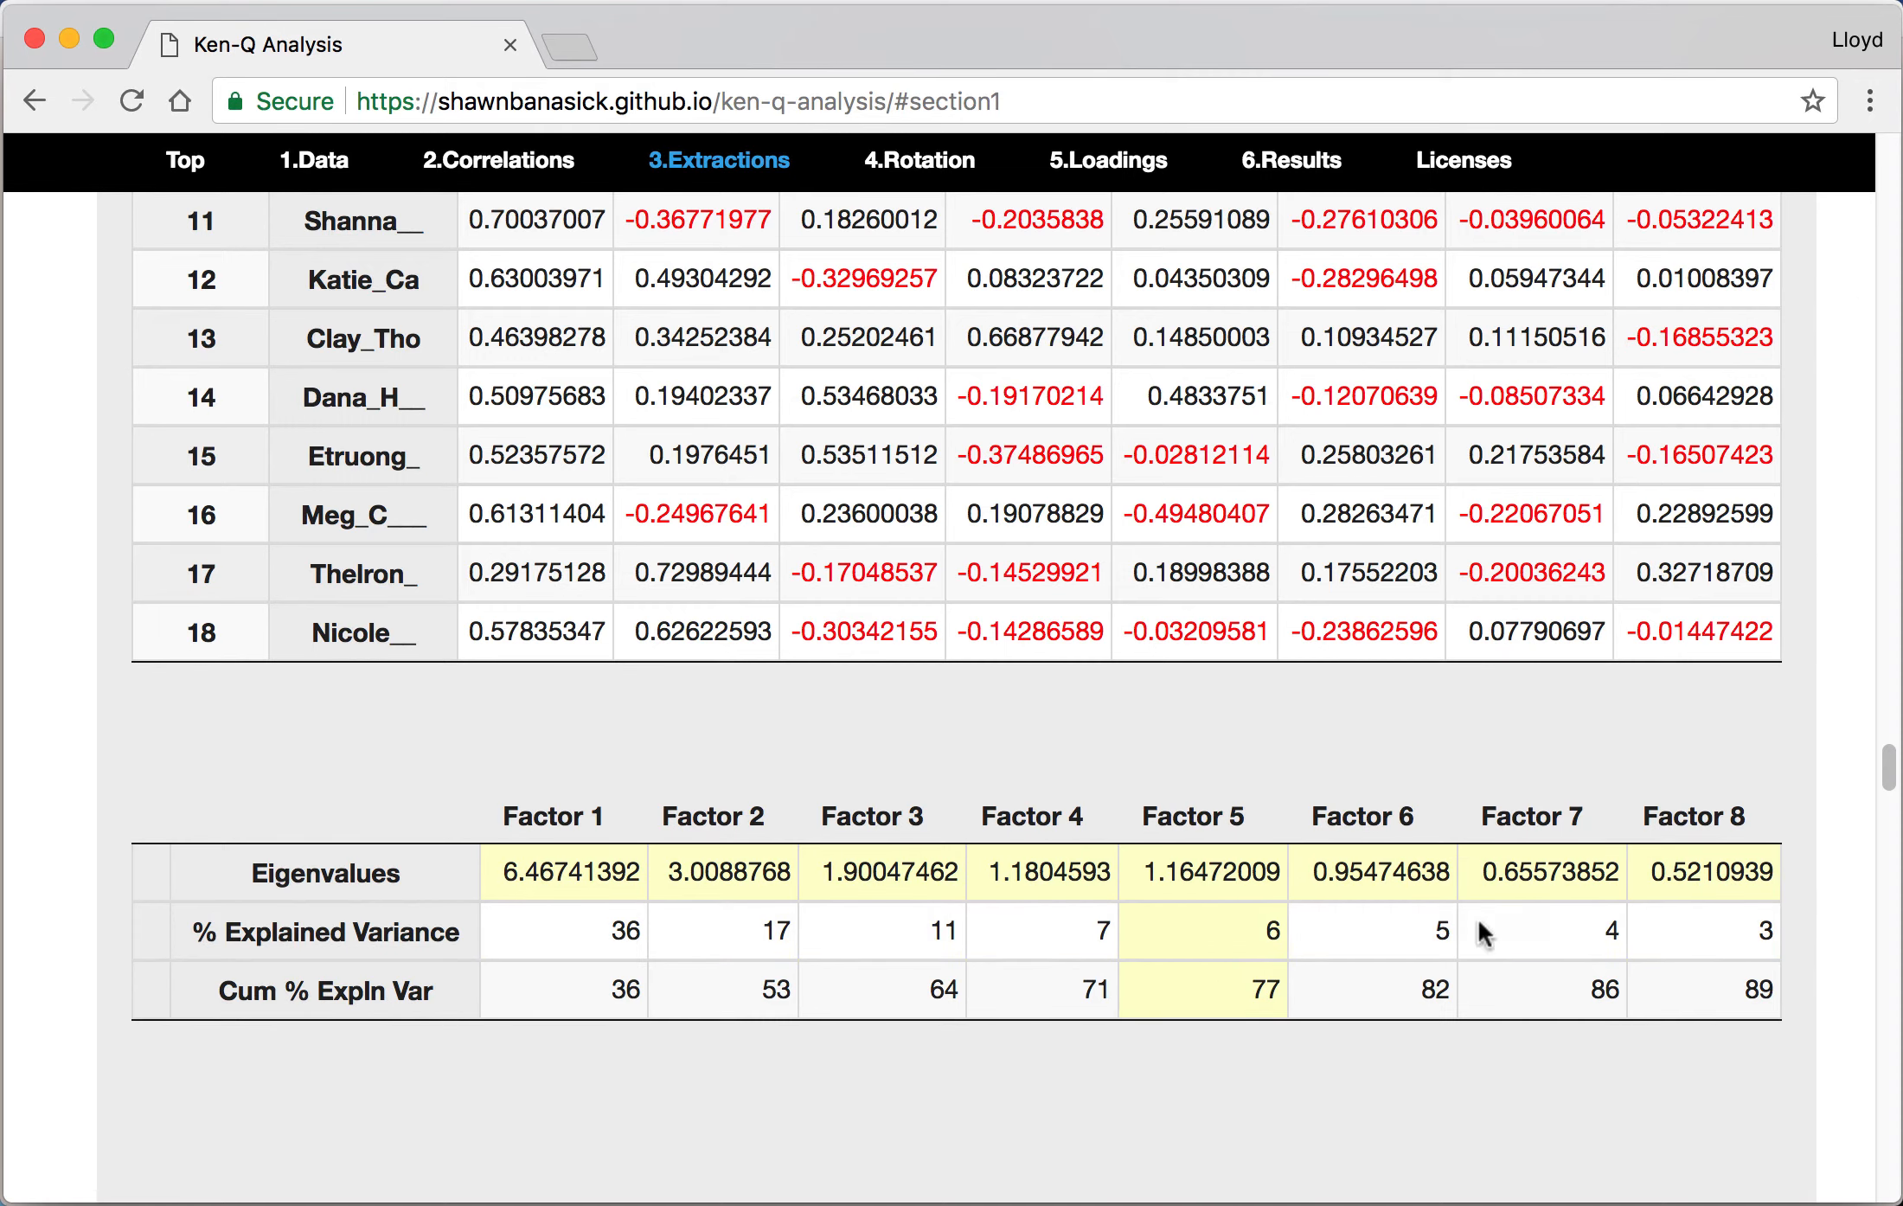
{"action": "scroll", "coordinate": [1890, 772], "scroll_direction": "down", "scroll_amount": 2}
{"action": "scroll", "coordinate": [1890, 773], "scroll_direction": "down", "scroll_amount": 5}
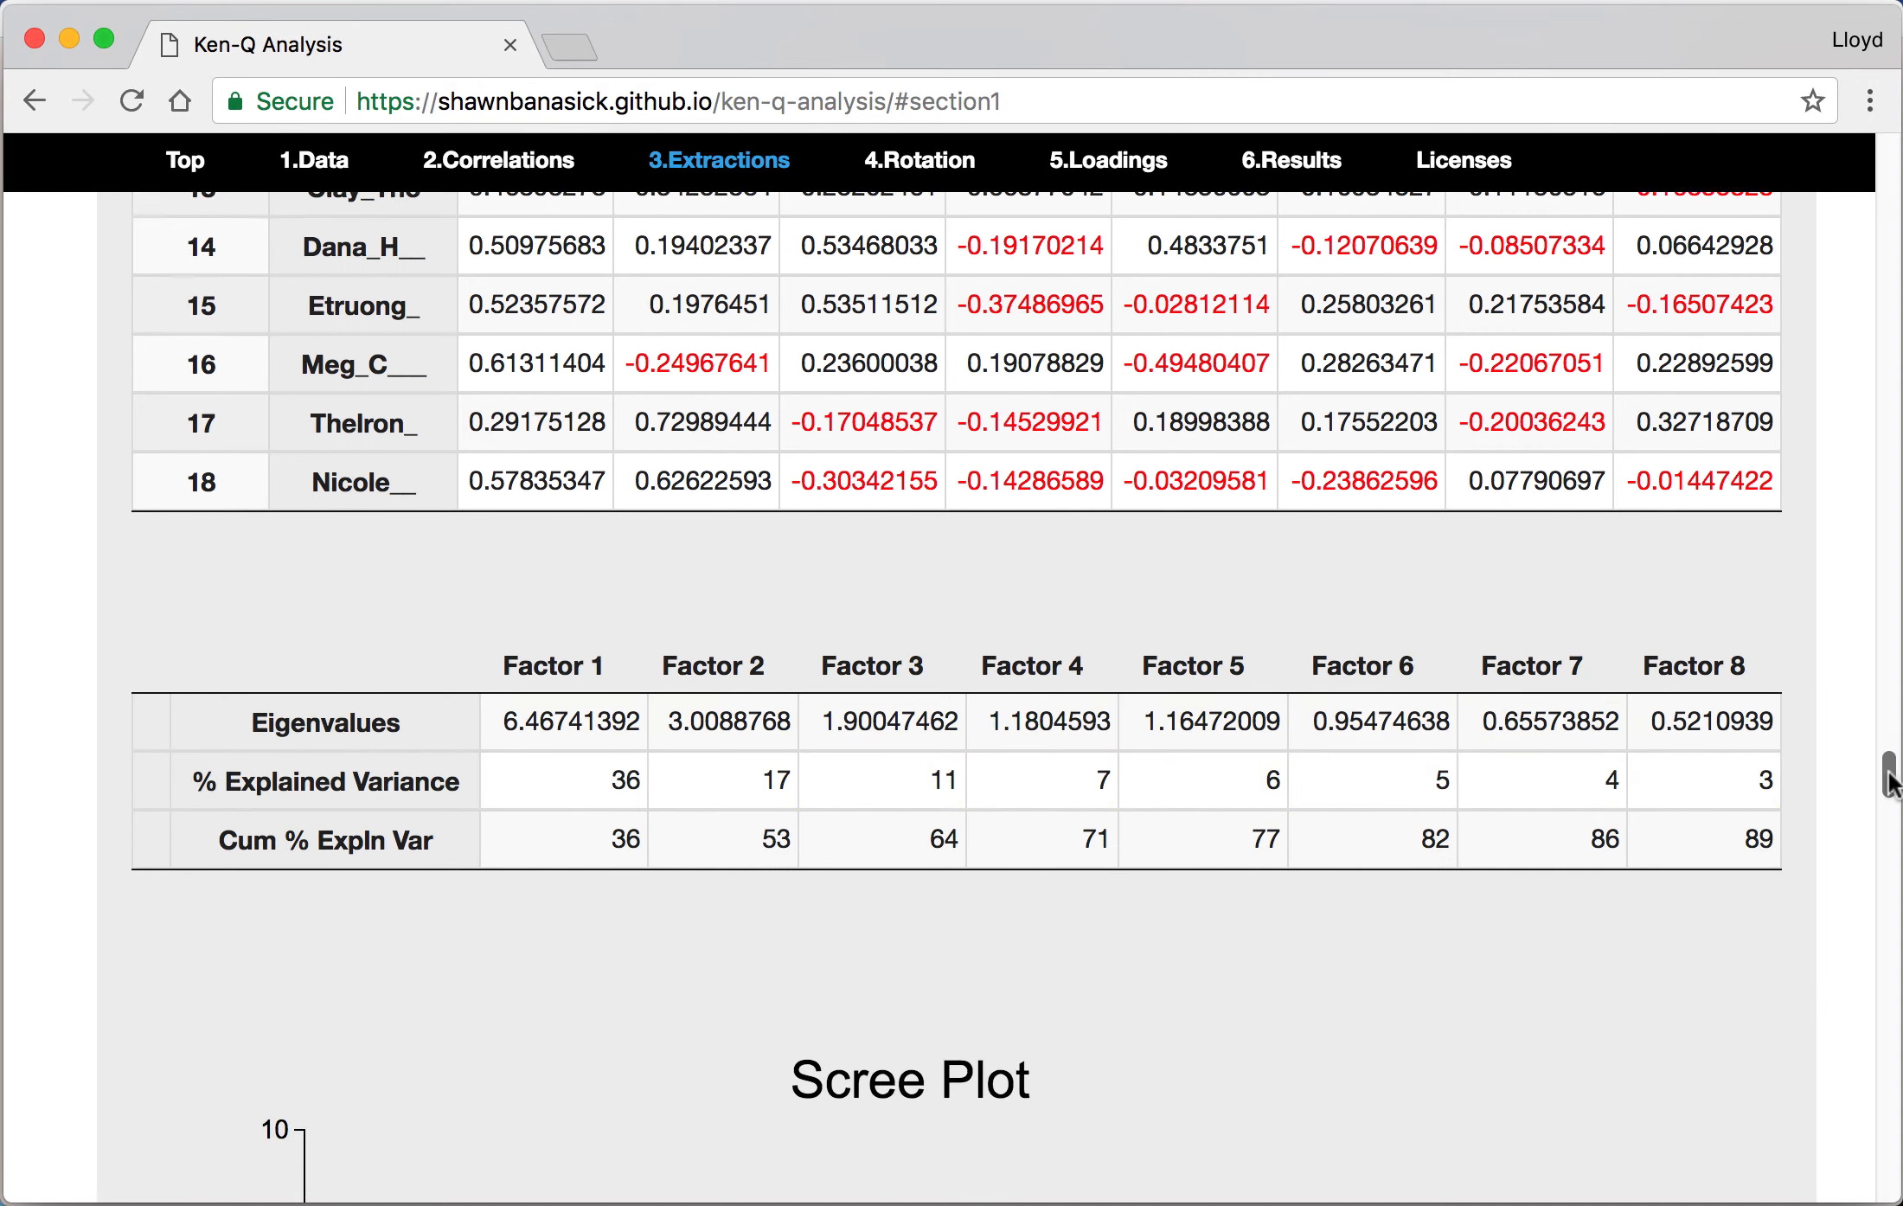
{"action": "scroll", "coordinate": [1889, 791], "scroll_direction": "down", "scroll_amount": 2}
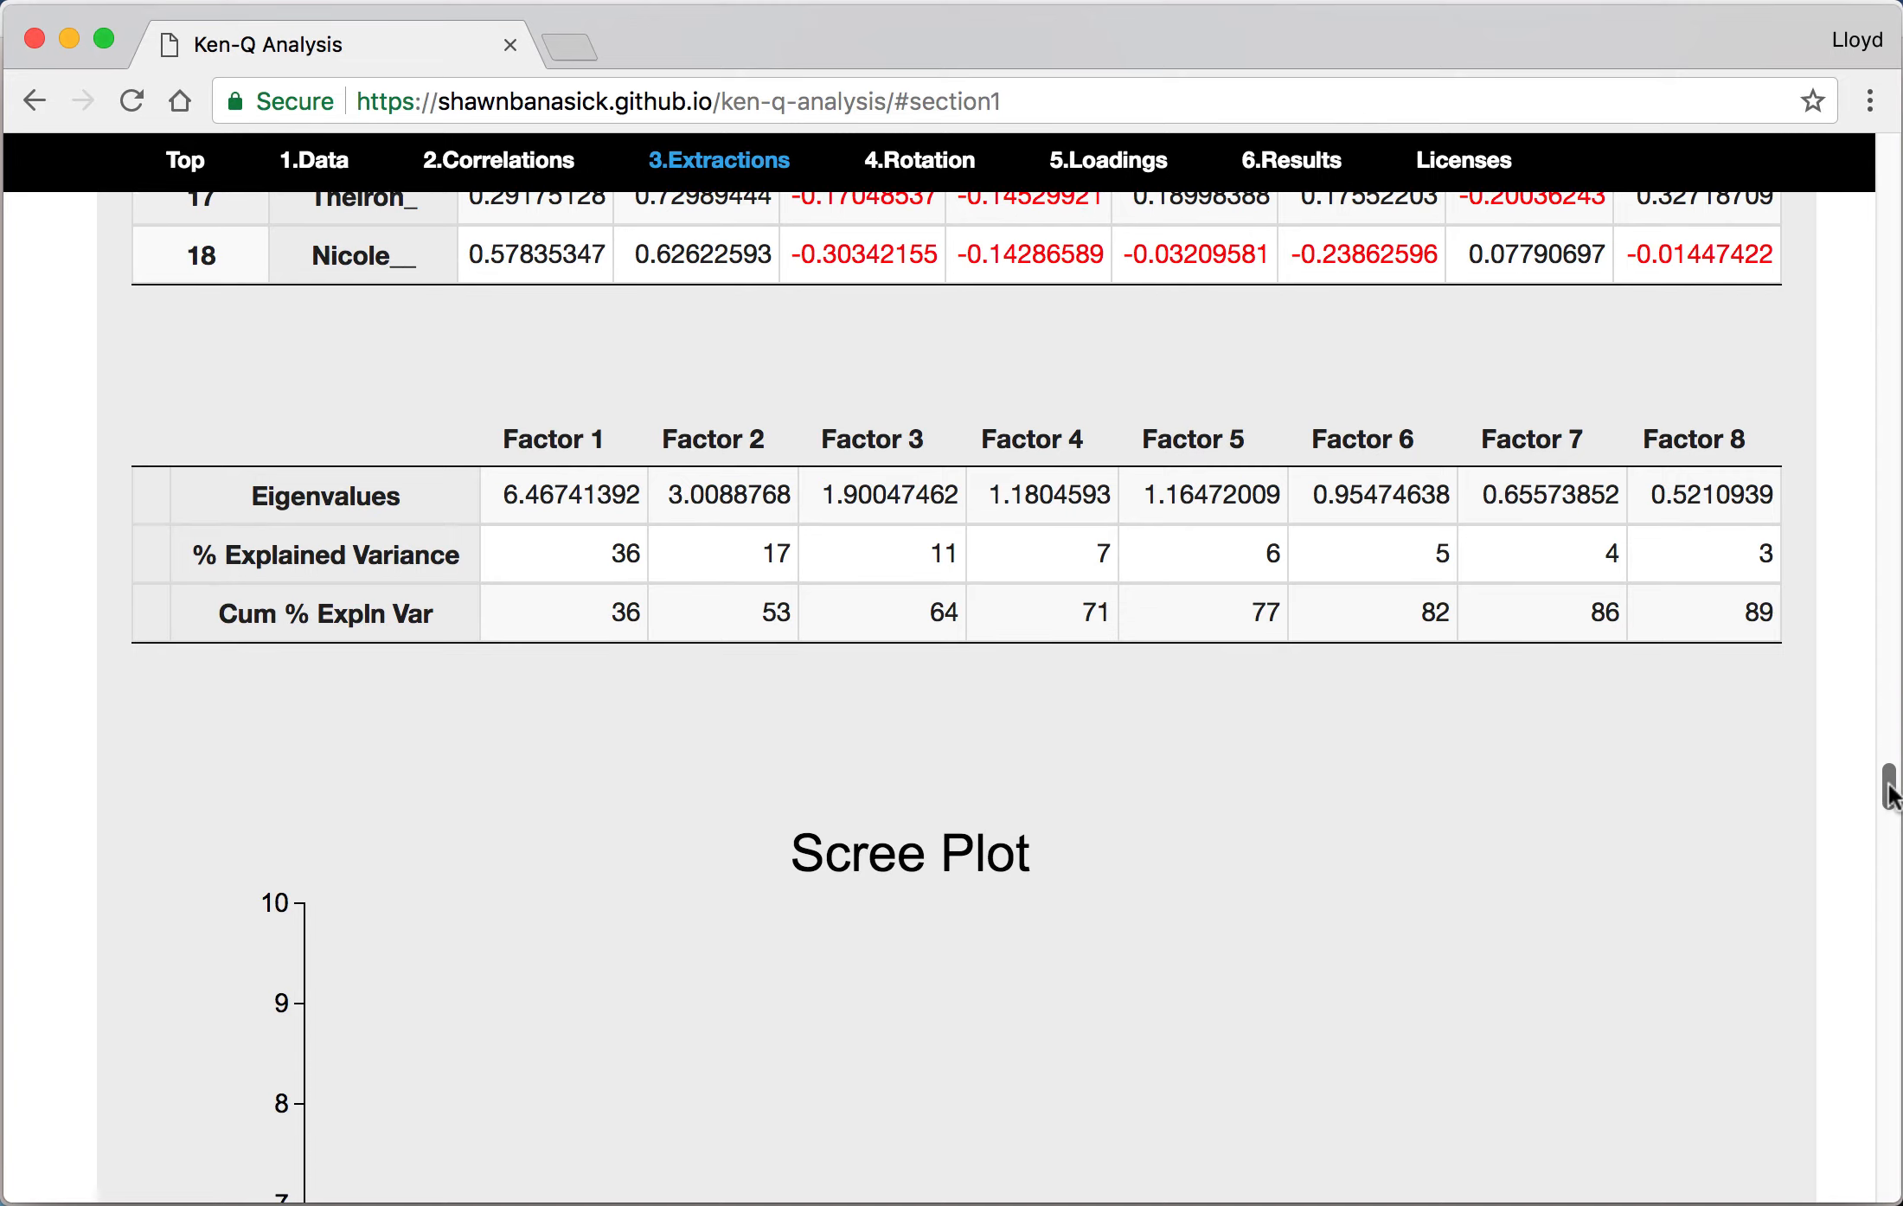
- Keep 5 factors for rotation and apply Varimax rotation
{"action": "left_click_drag", "start_coordinate": [1890, 791], "coordinate": [1888, 905]}
{"action": "left_click", "coordinate": [891, 521]}
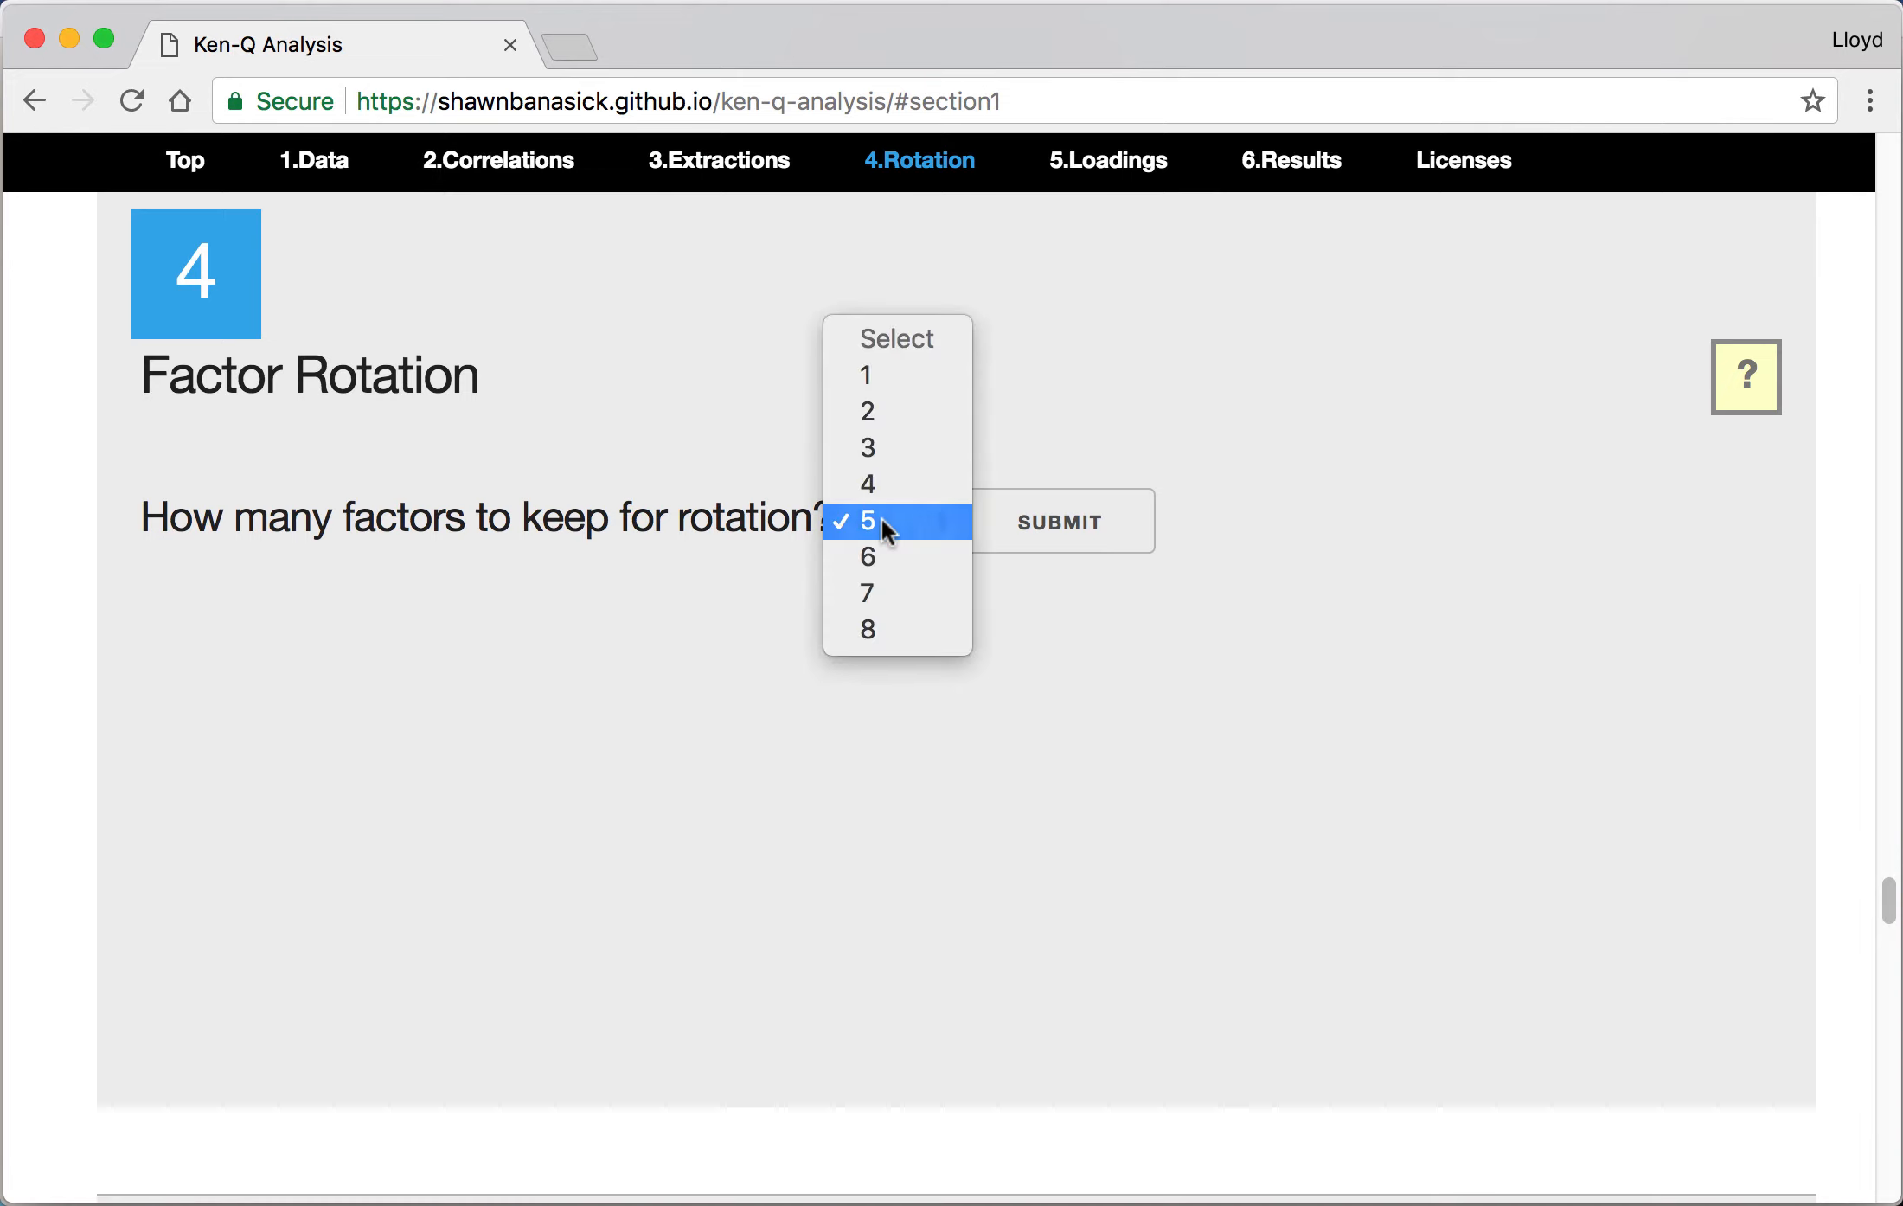
{"action": "left_click", "coordinate": [881, 518]}
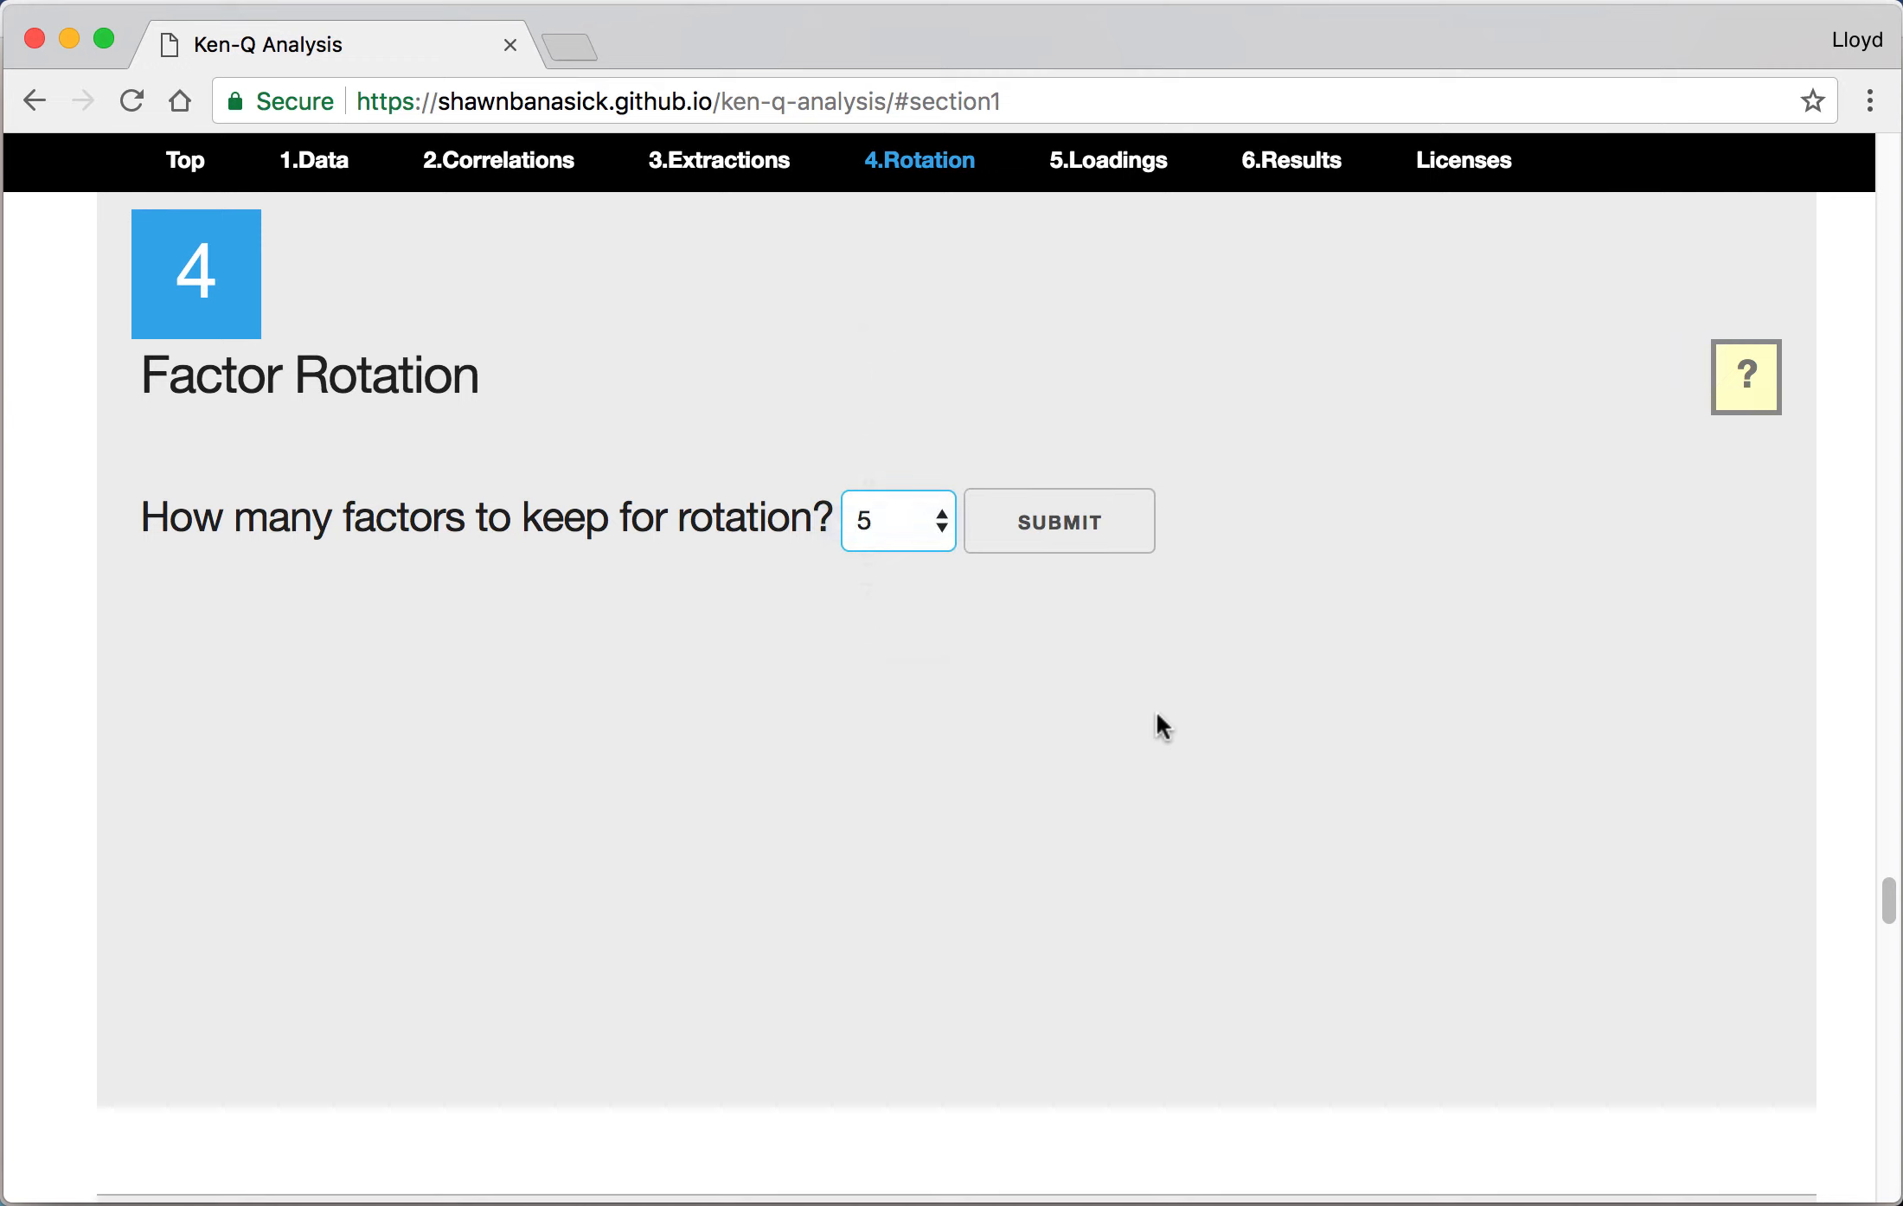
{"action": "left_click", "coordinate": [1095, 540]}
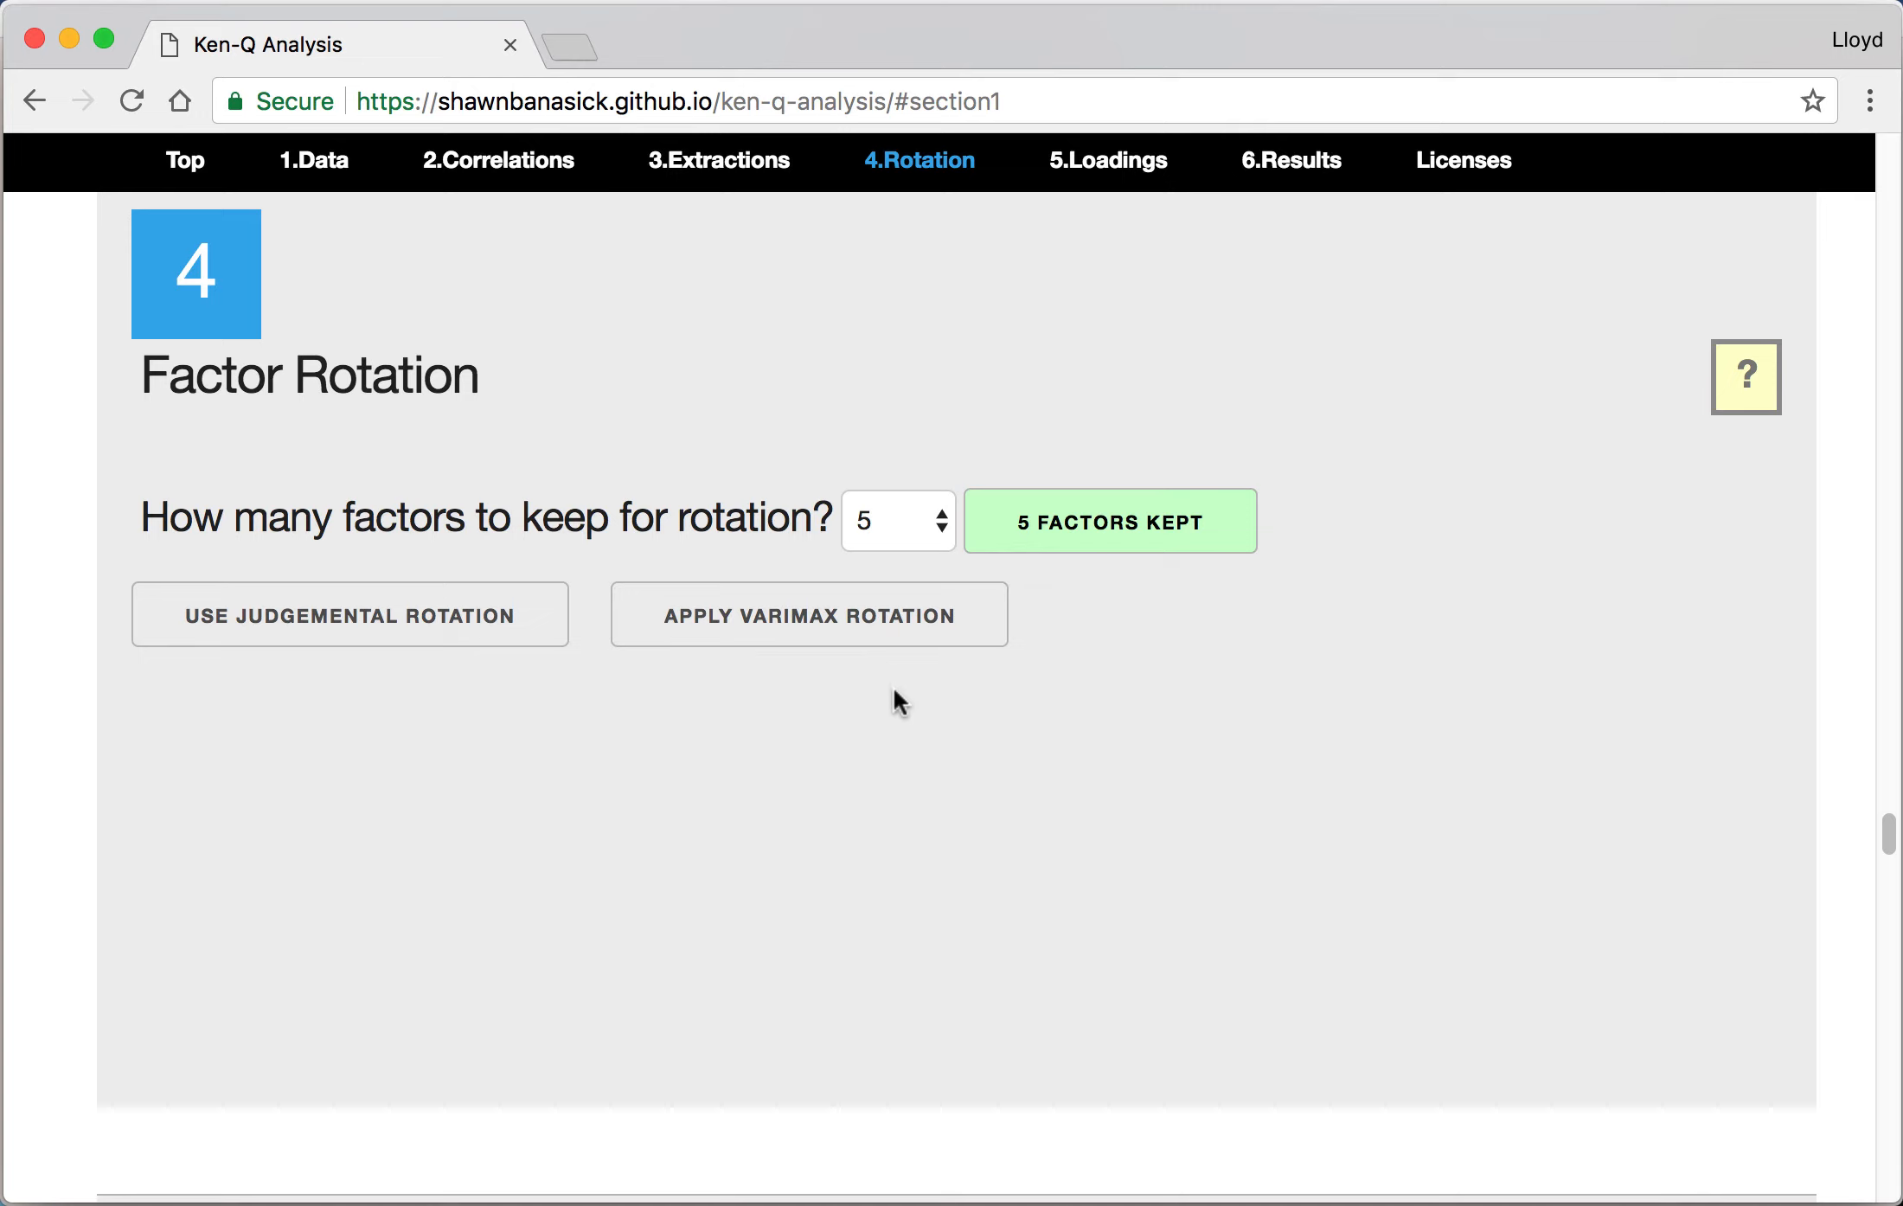
{"action": "left_click", "coordinate": [862, 631]}
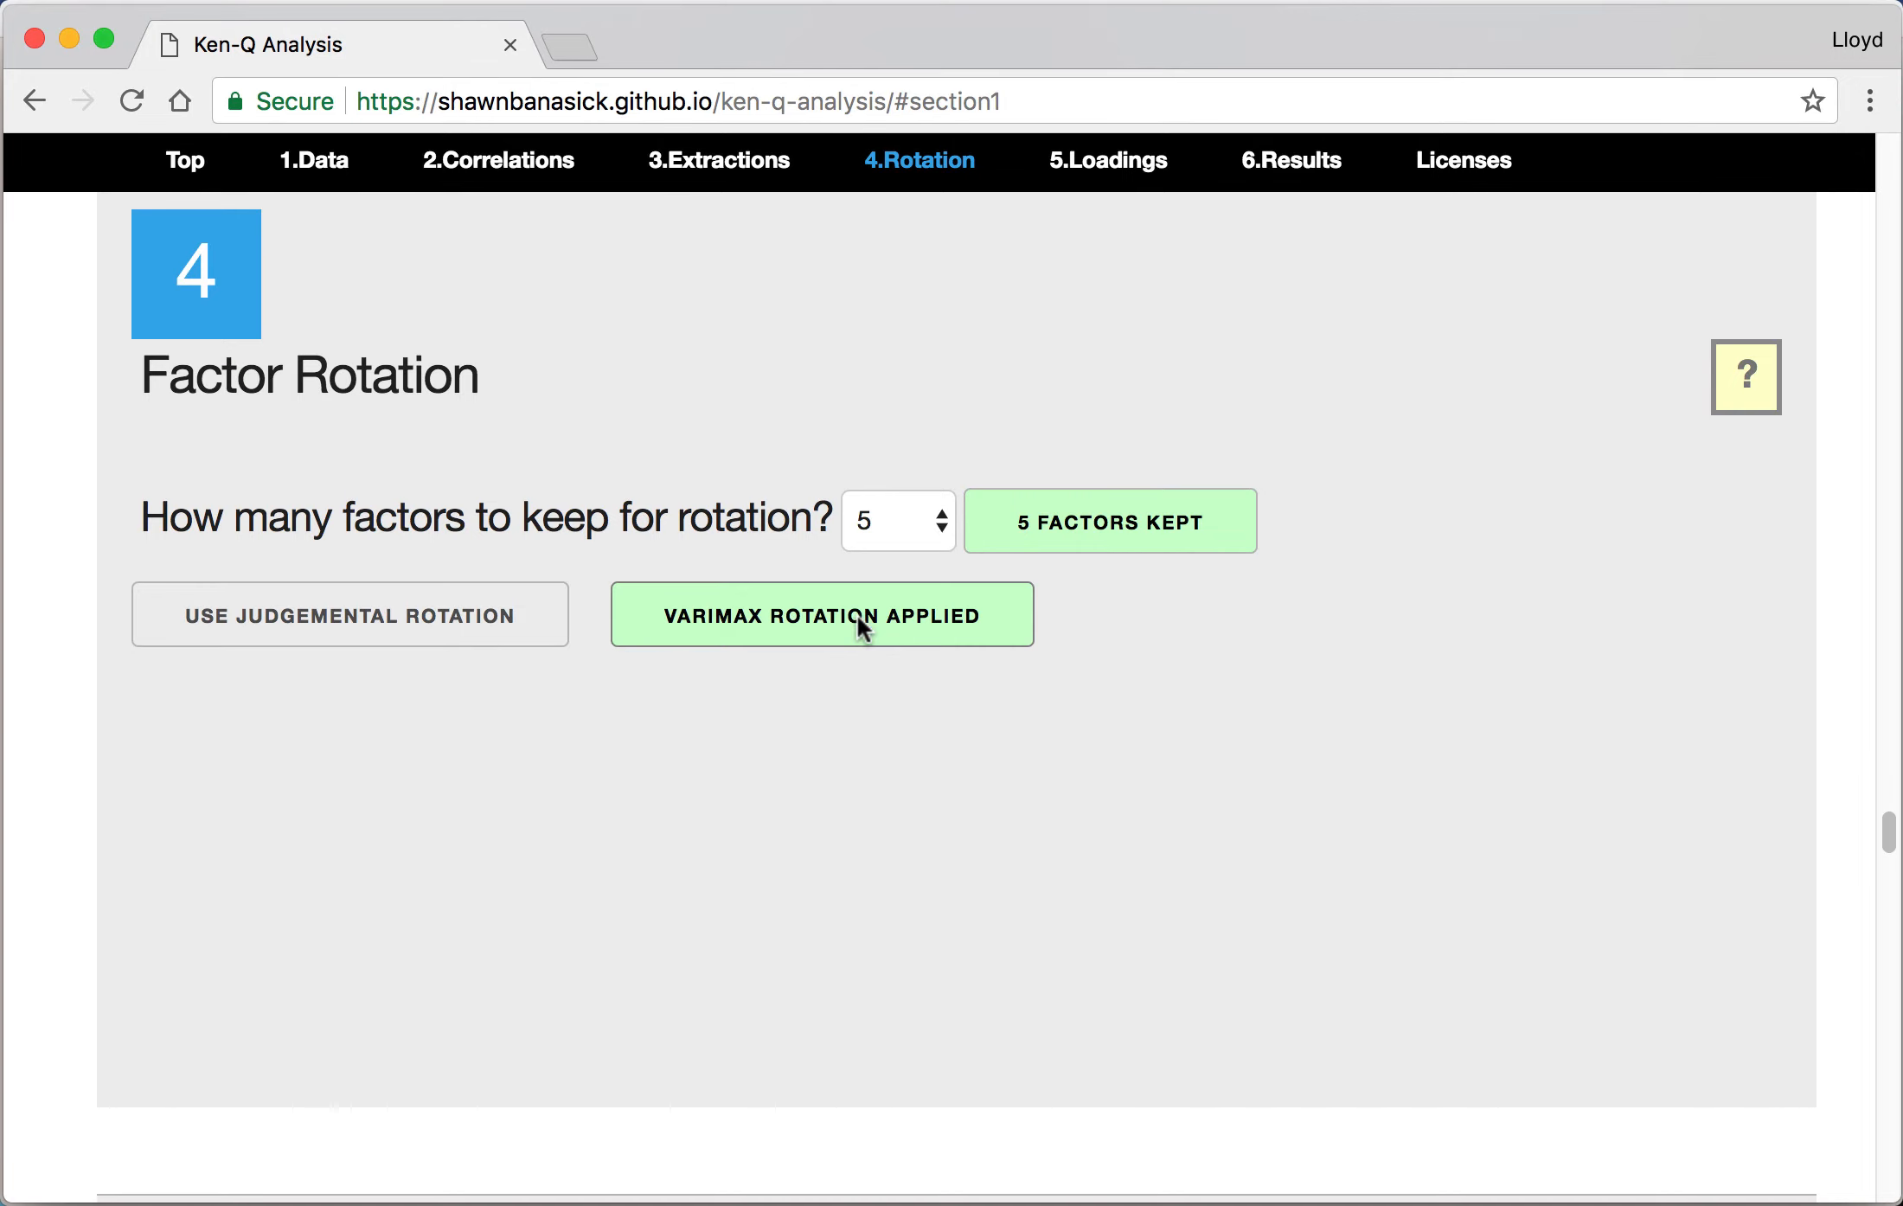
- Auto-flag the factor loadings, and order the loadings table by respondent ID and back by highest loading factor
{"action": "scroll", "coordinate": [1891, 834], "scroll_direction": "down", "scroll_amount": 1}
{"action": "mouse_move", "coordinate": [1890, 834]}
{"action": "left_mouse_down"}
{"action": "mouse_move", "coordinate": [1891, 915]}
{"action": "mouse_move", "coordinate": [1890, 873]}
{"action": "left_mouse_up"}
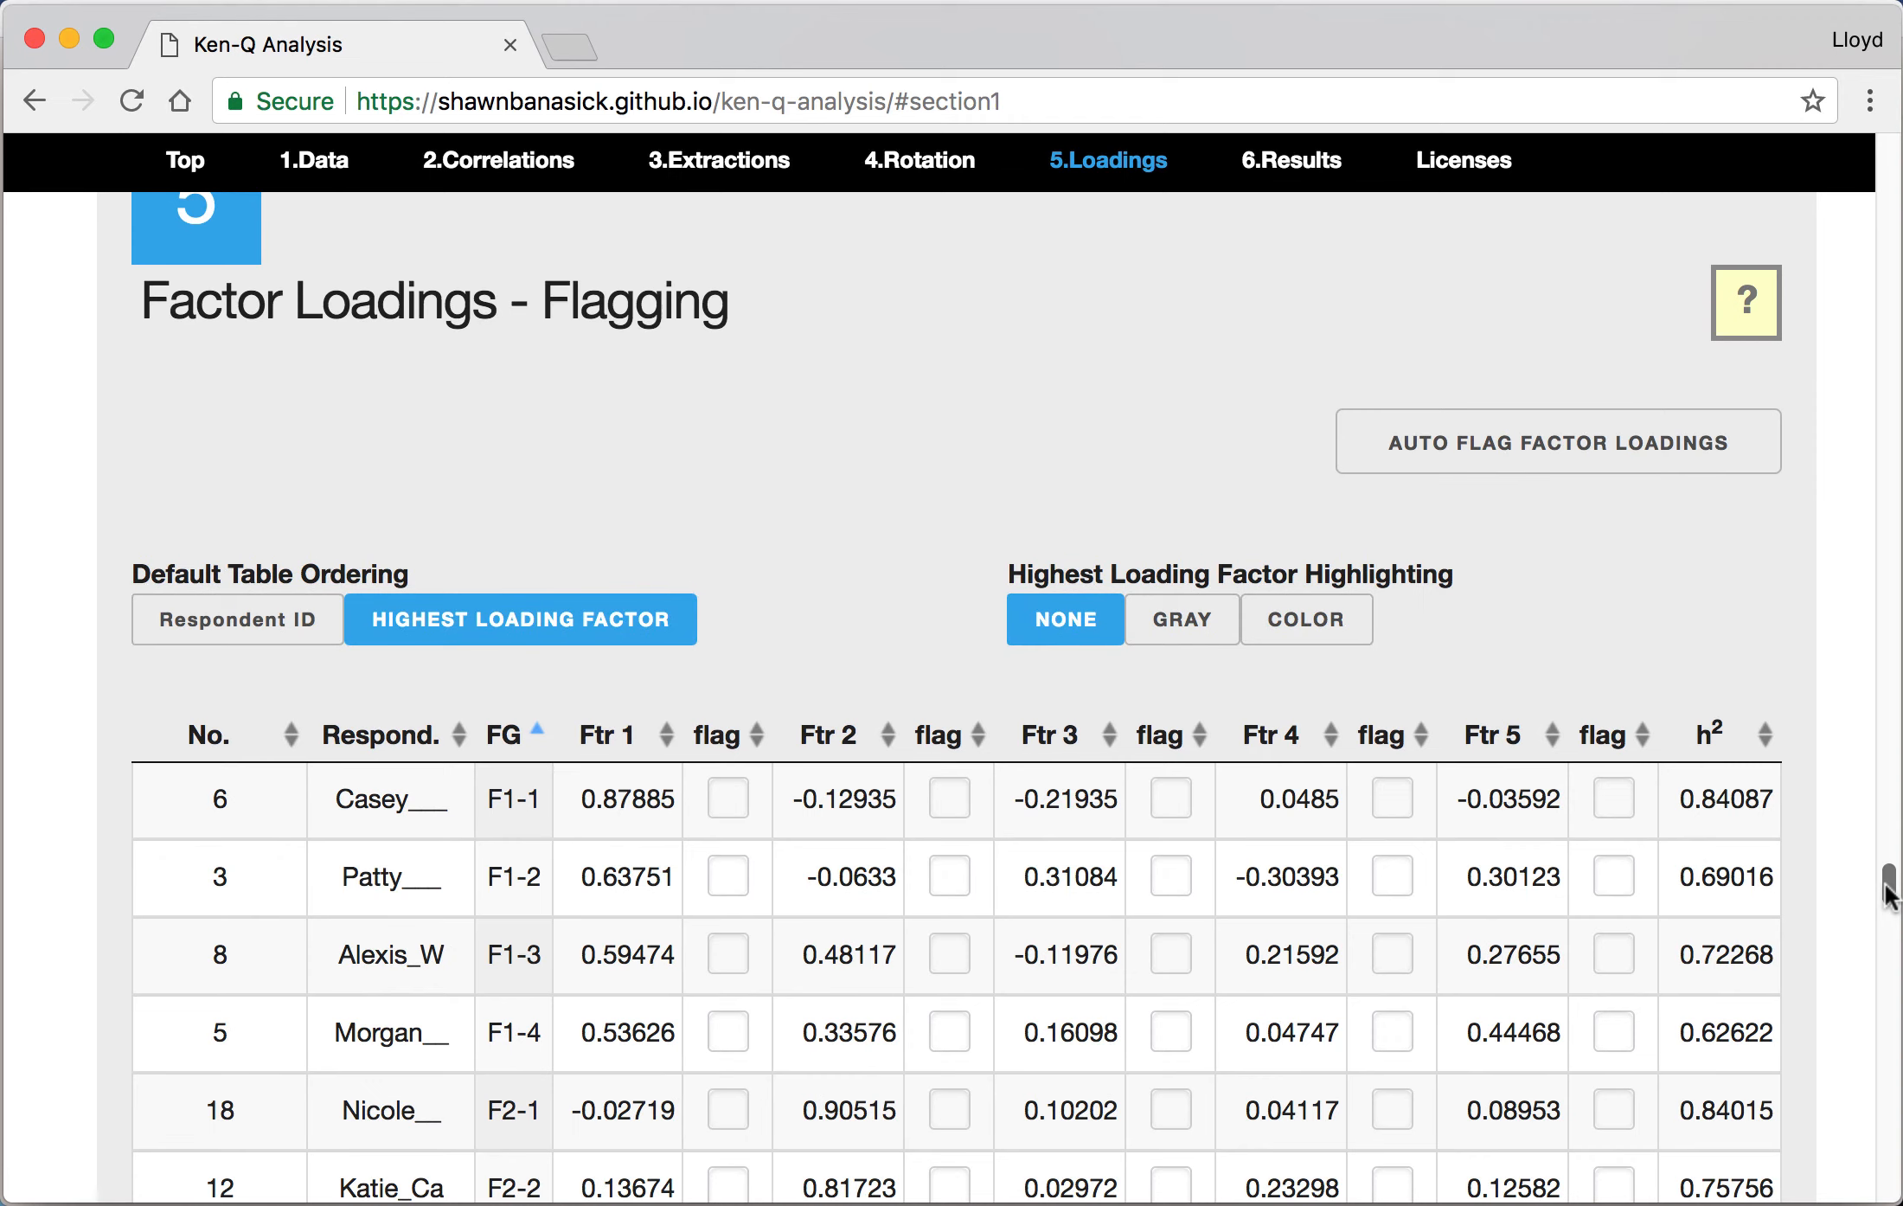
{"action": "left_click", "coordinate": [1470, 448]}
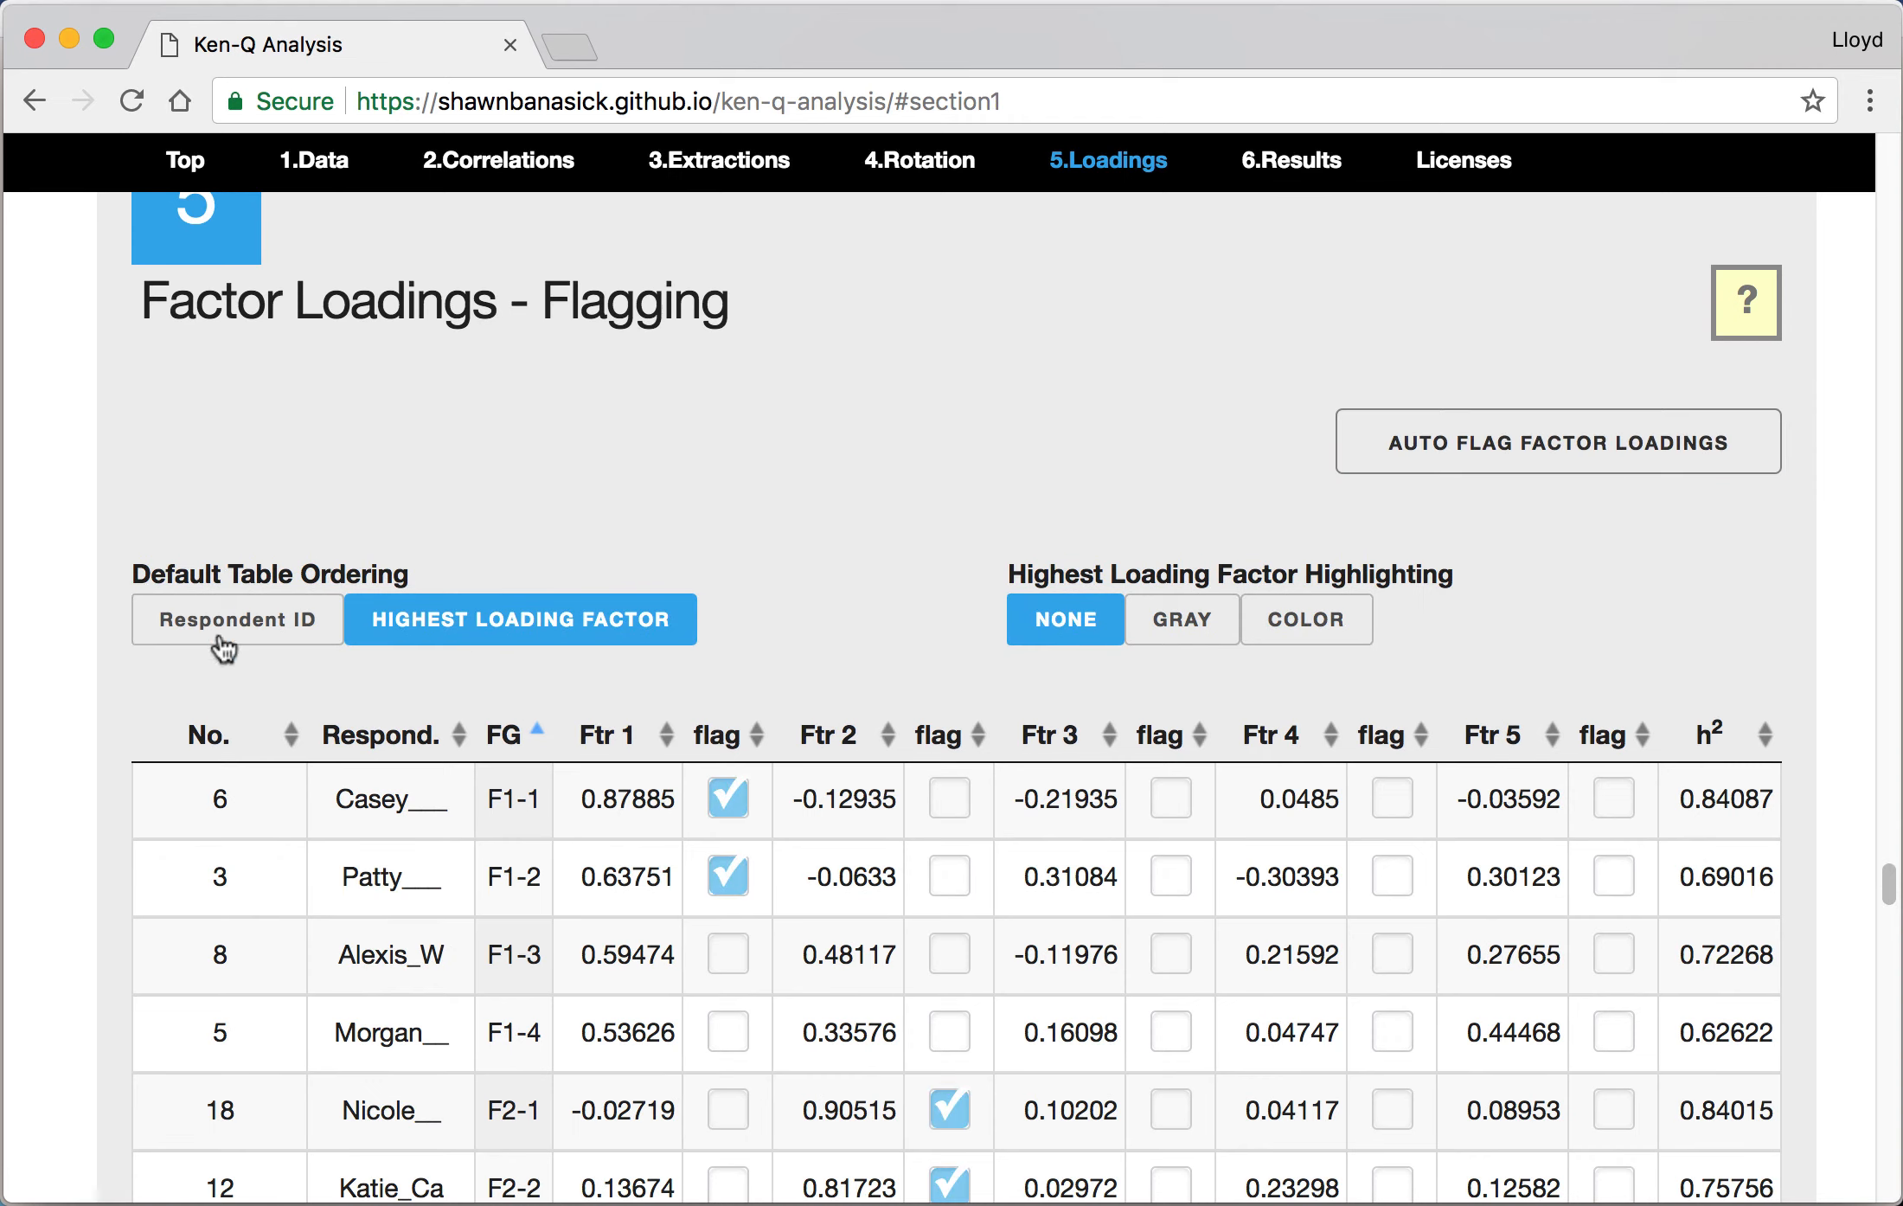
{"action": "left_click", "coordinate": [253, 630]}
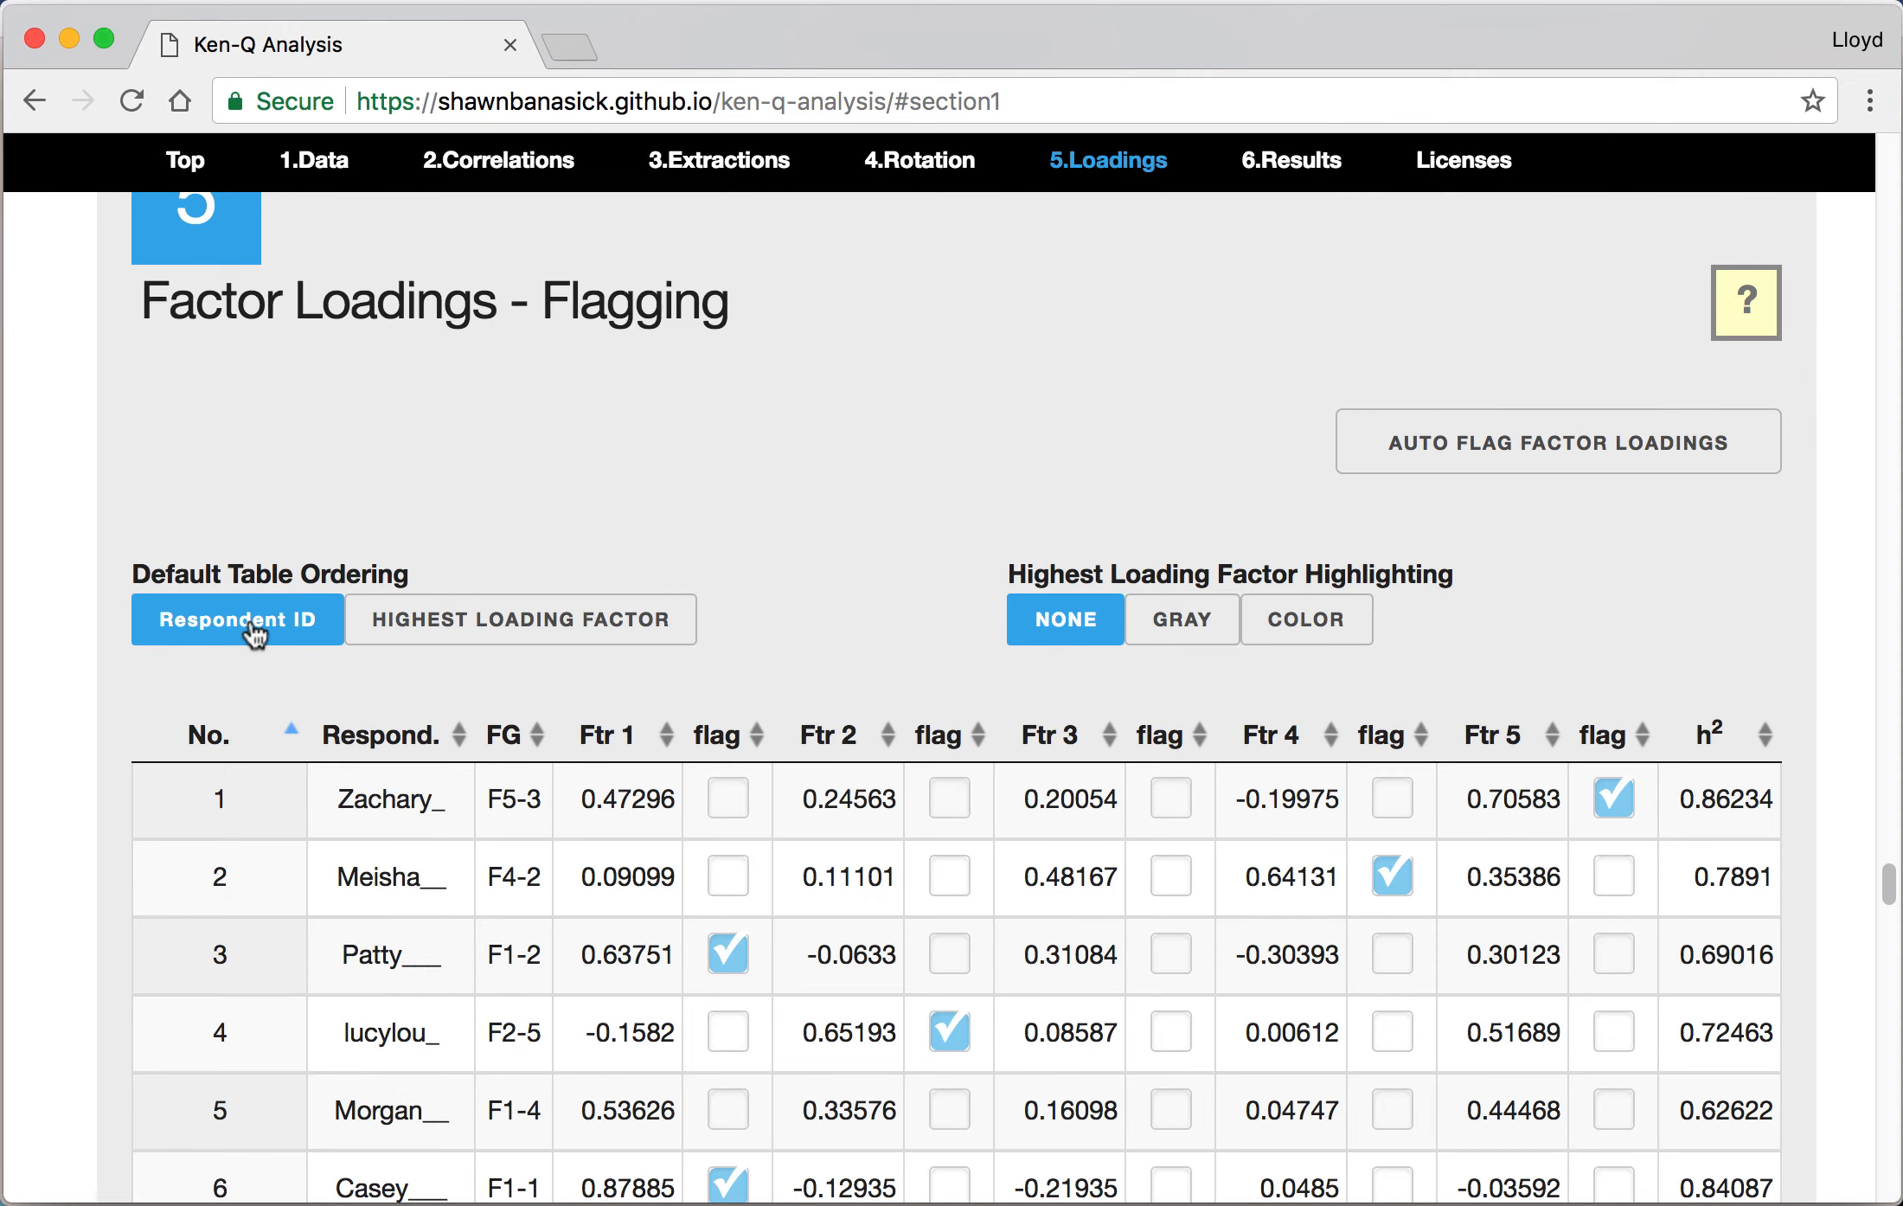
{"action": "left_click", "coordinate": [483, 627]}
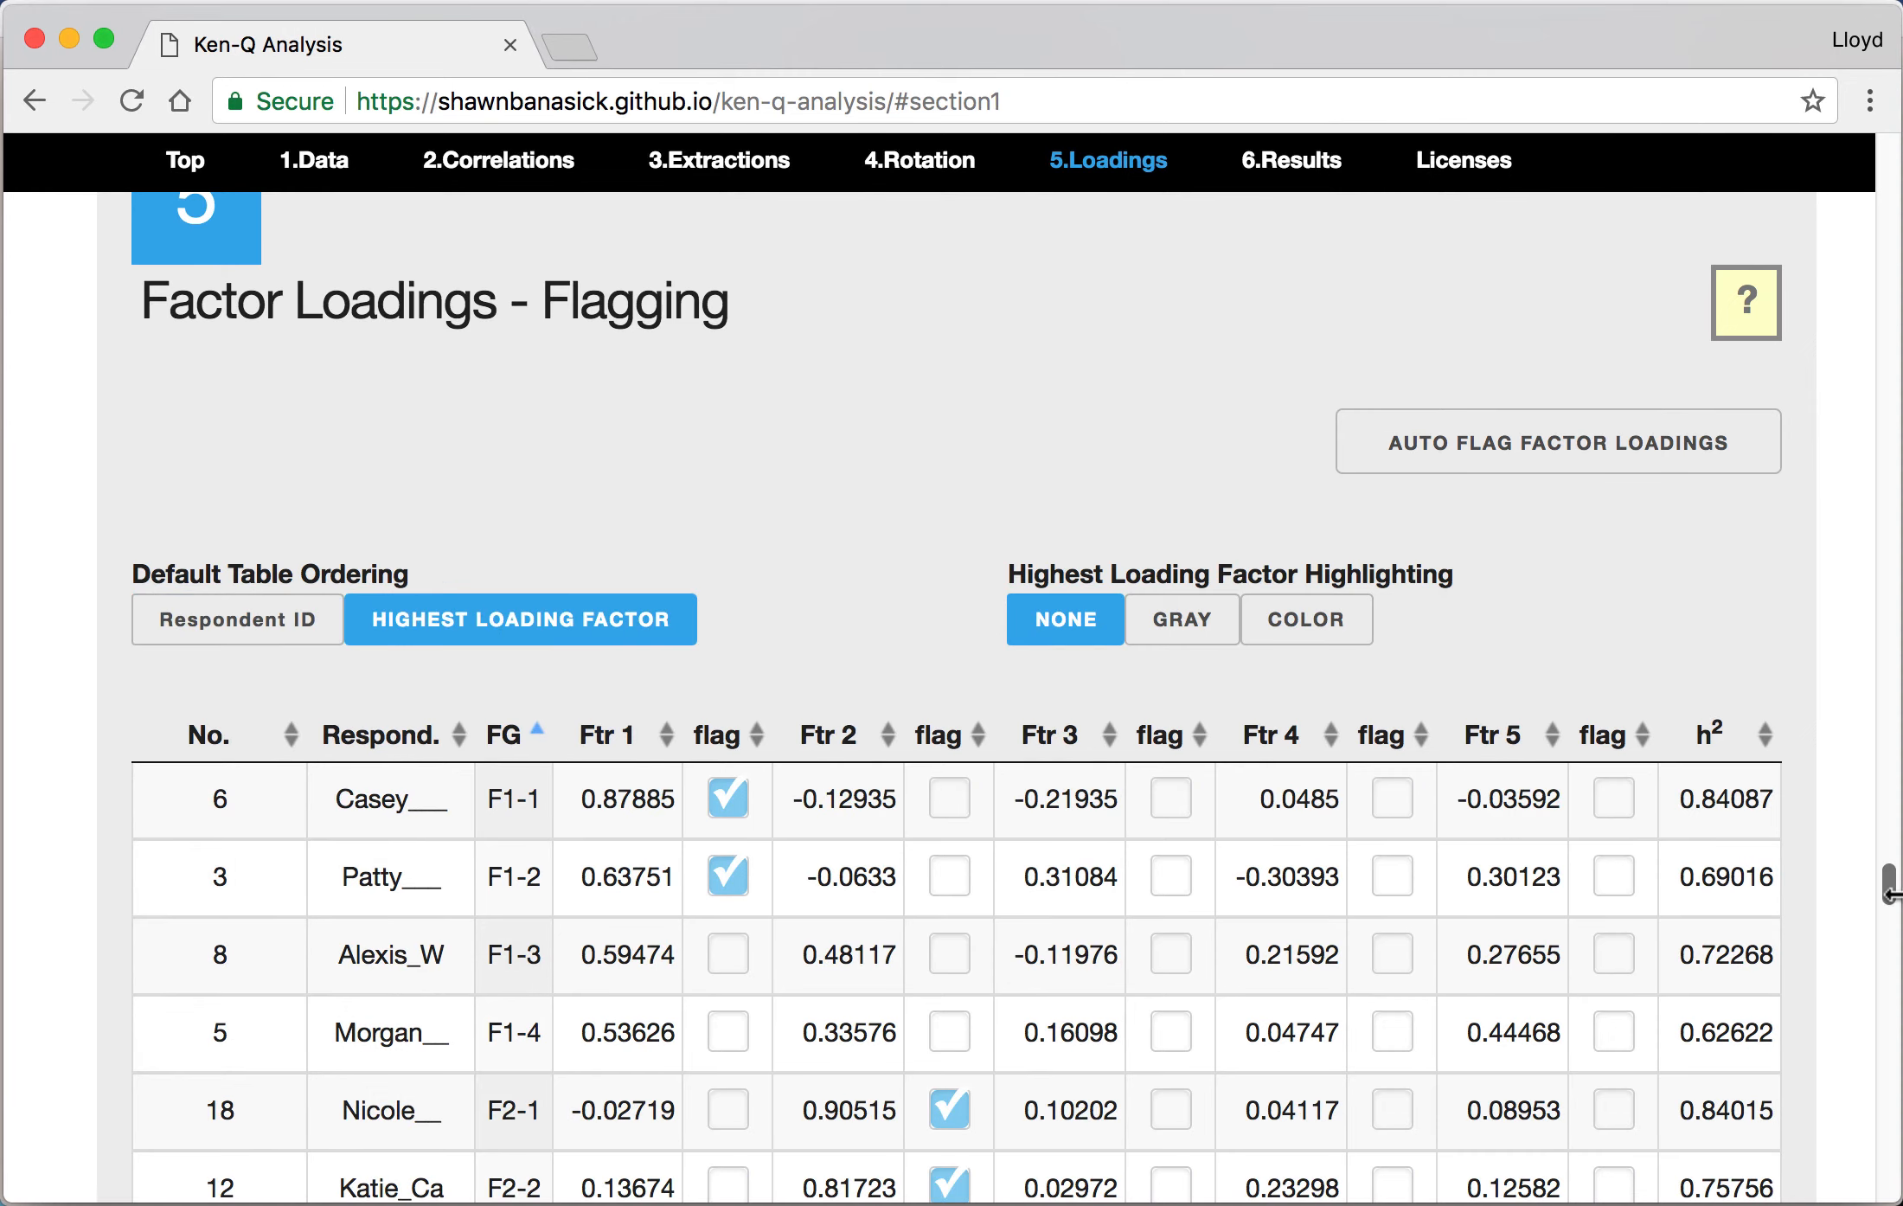
- Choose factors 1 through 5 for output in the results and display the preliminary output
{"action": "left_click_drag", "start_coordinate": [1887, 908], "coordinate": [1880, 1045]}
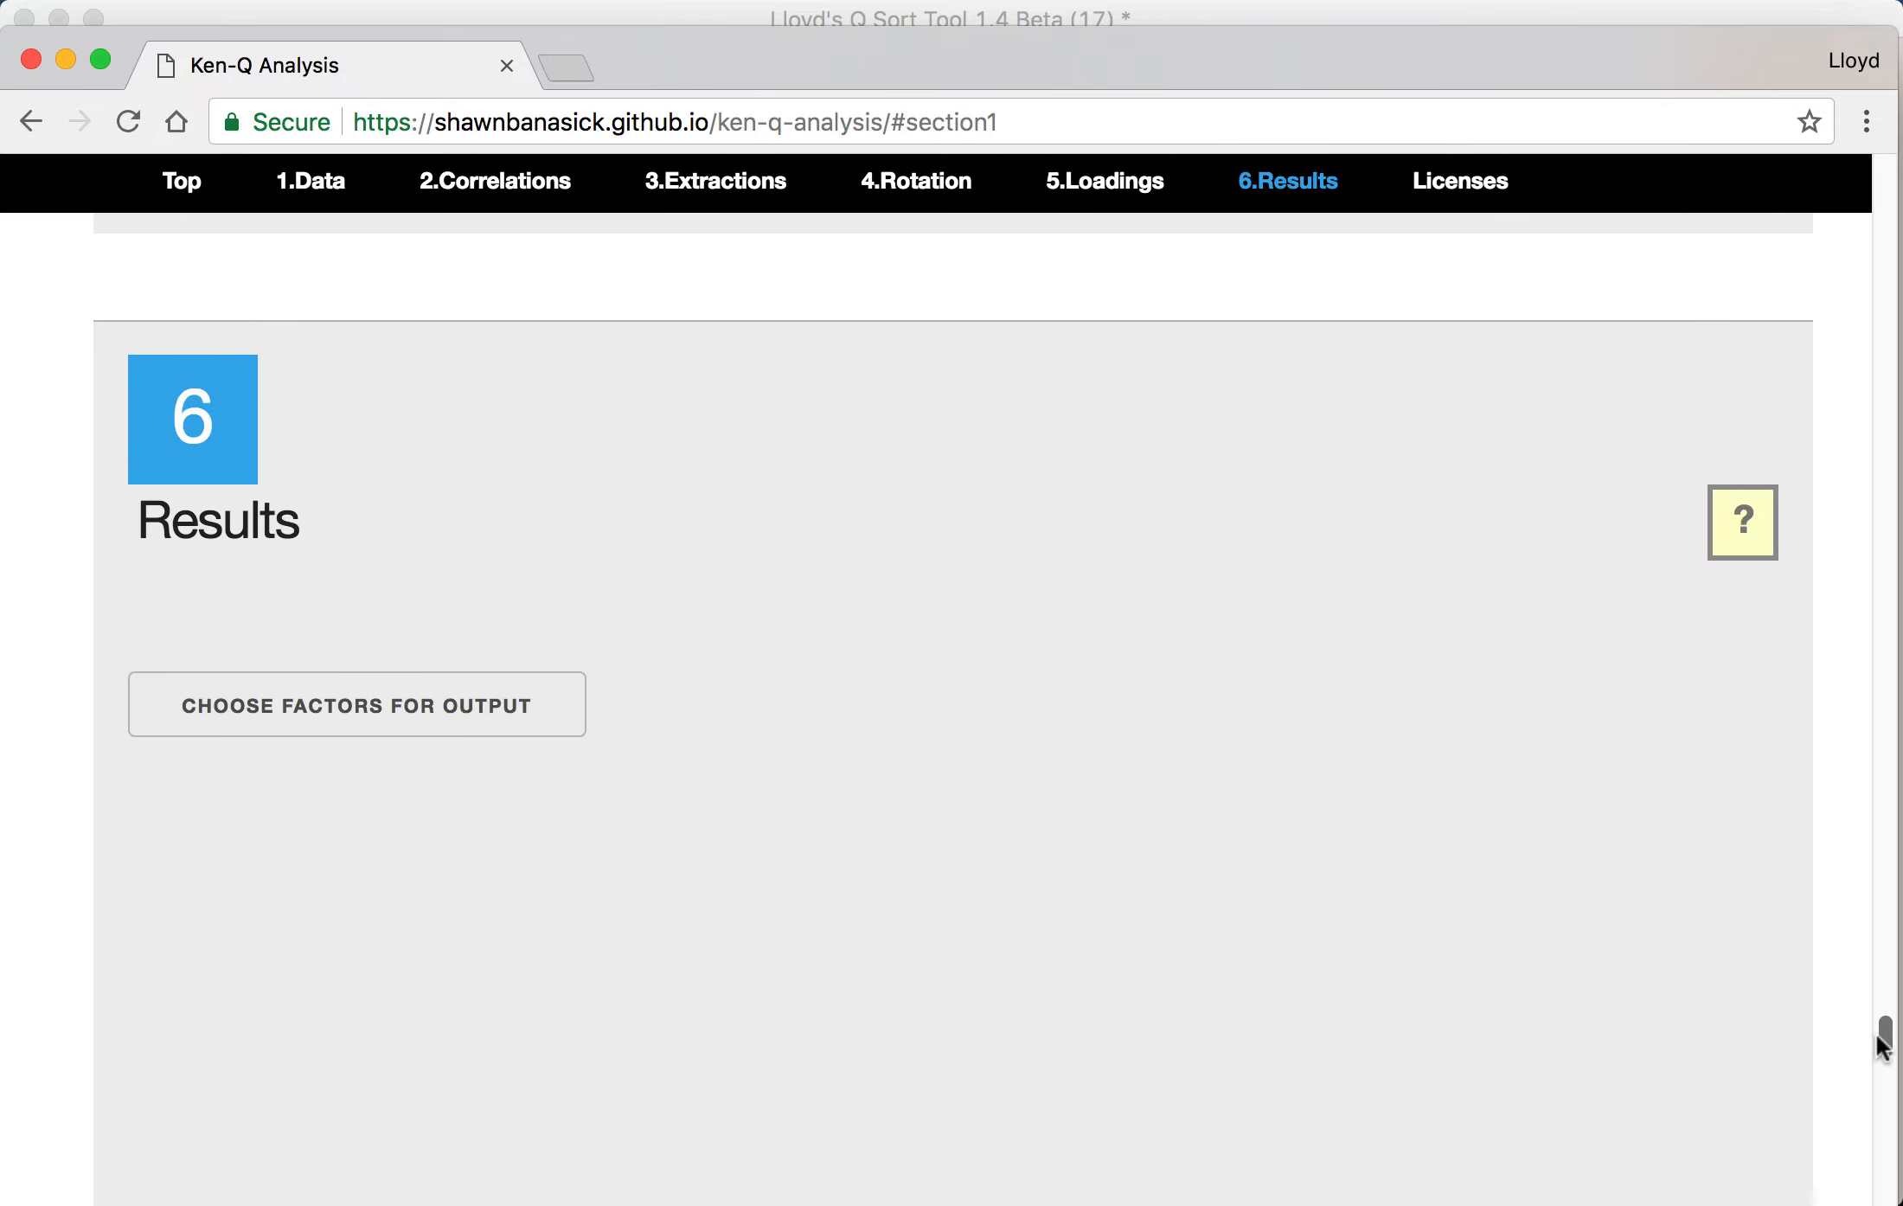
{"action": "left_click", "coordinate": [263, 722]}
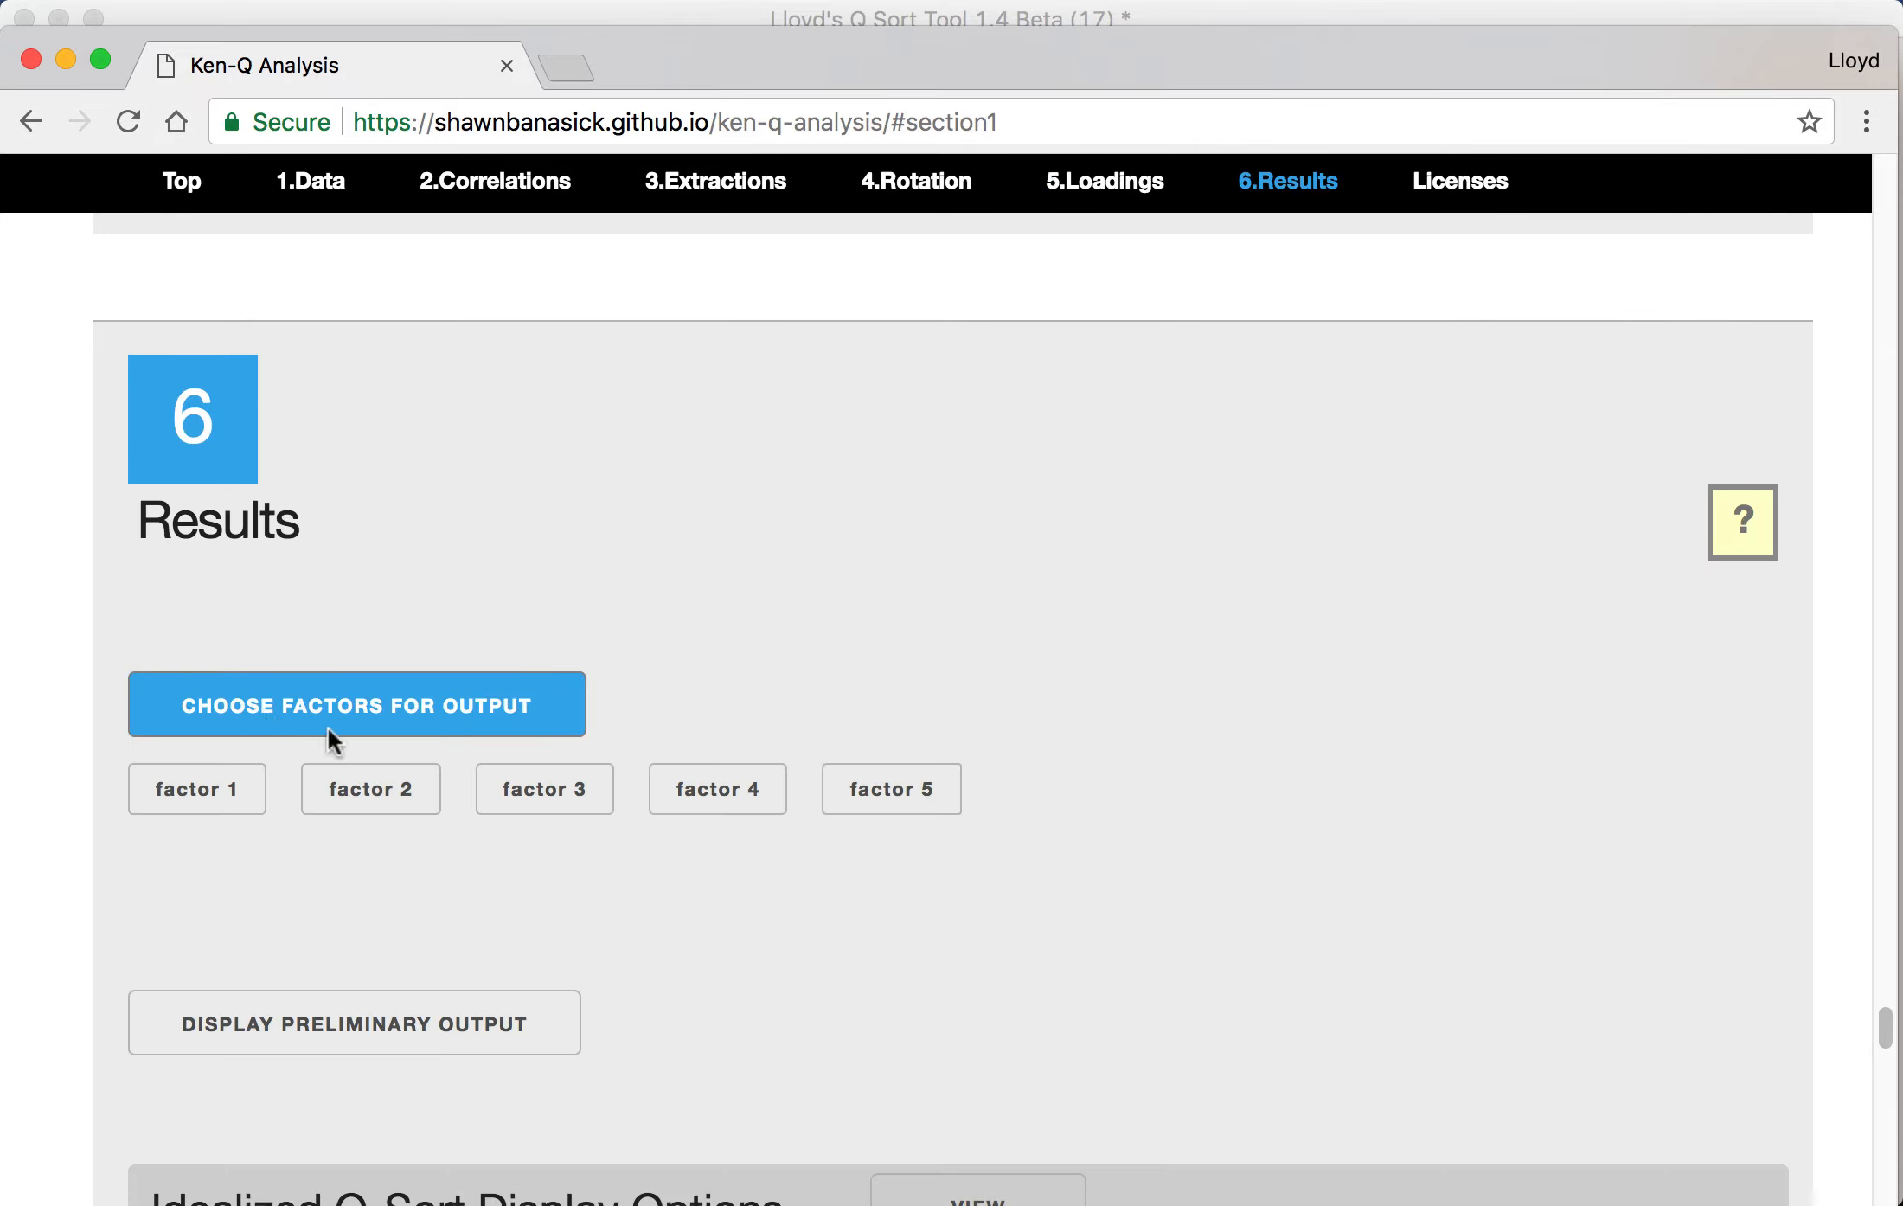
{"action": "left_click", "coordinate": [212, 787]}
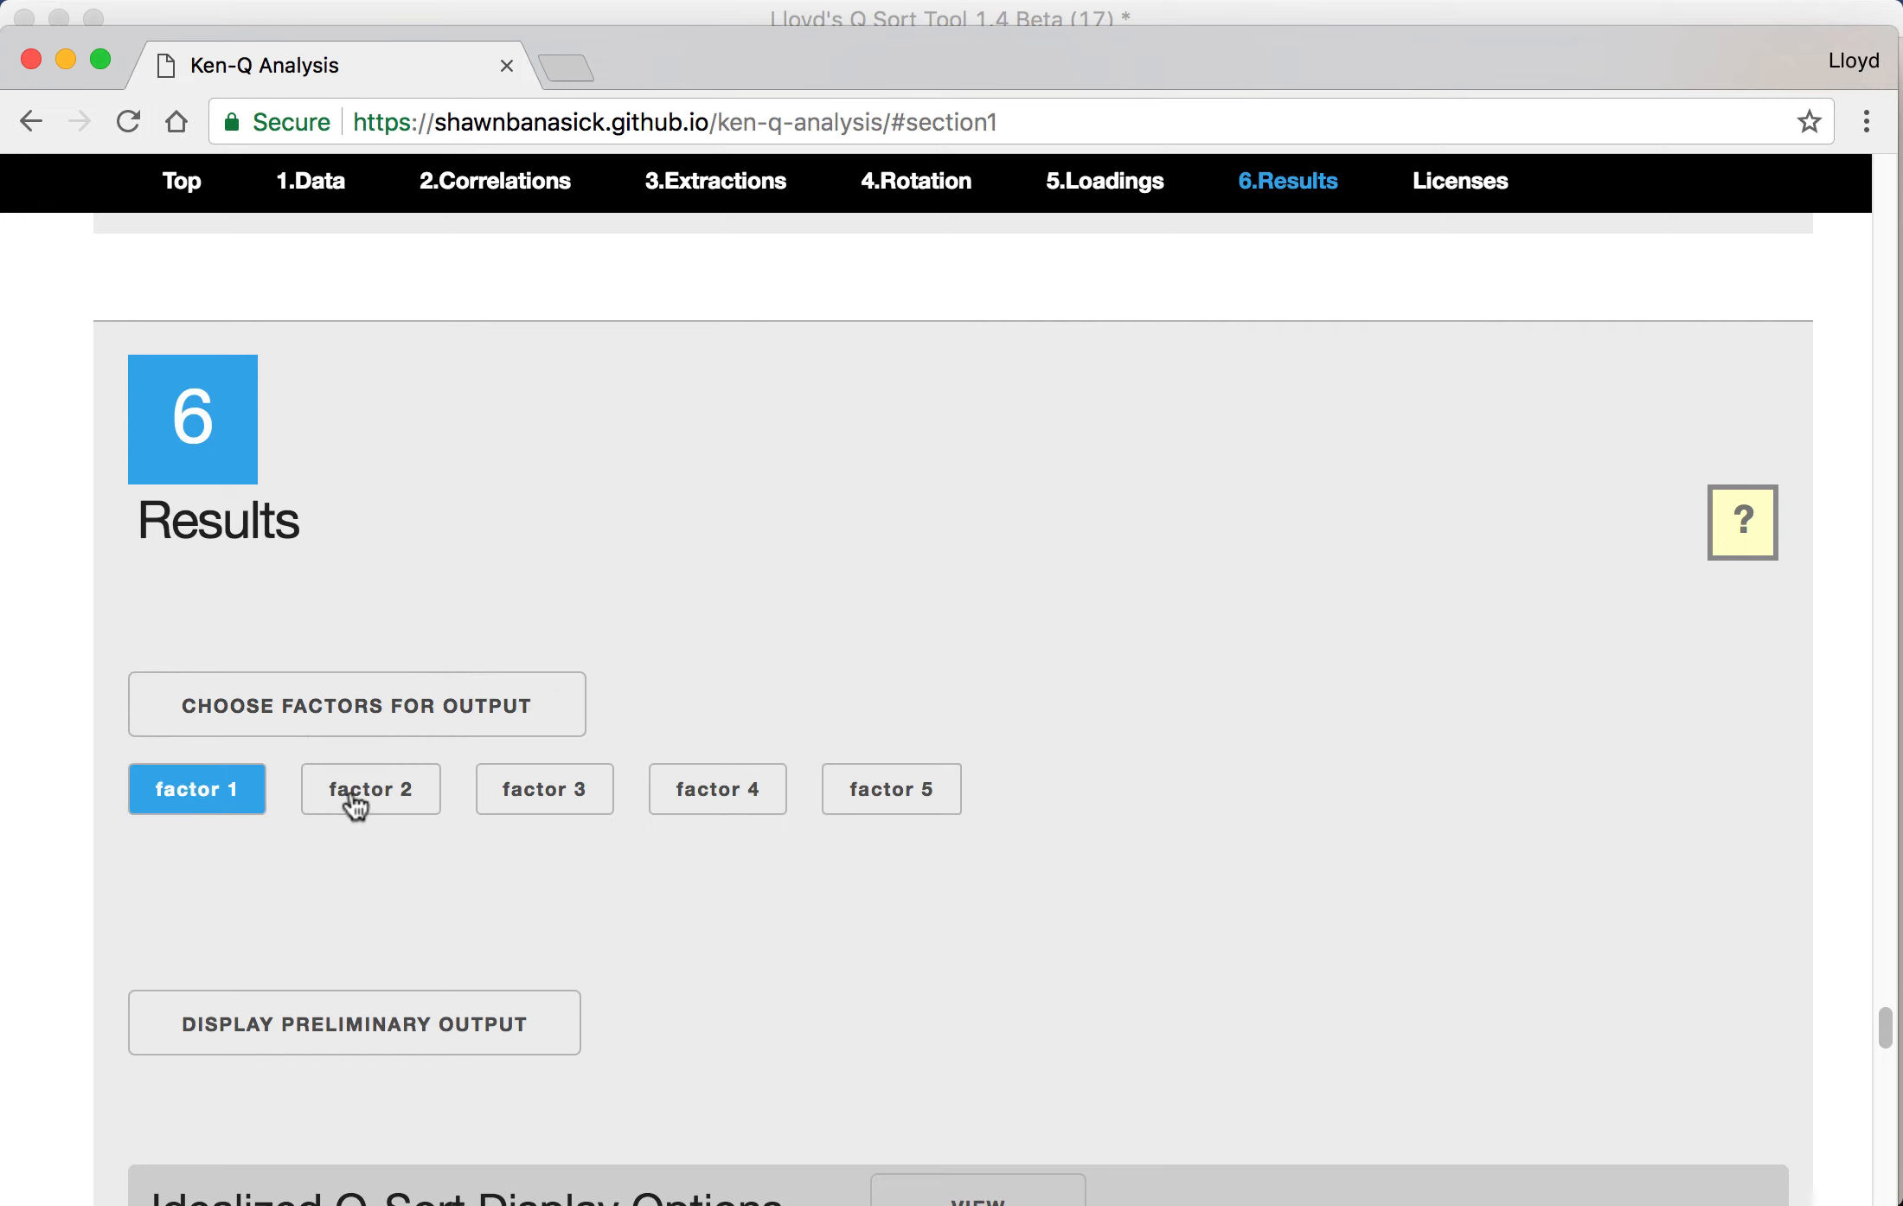
{"action": "left_click", "coordinate": [356, 800]}
{"action": "left_click", "coordinate": [531, 803]}
{"action": "left_click", "coordinate": [727, 800]}
{"action": "left_click", "coordinate": [908, 797]}
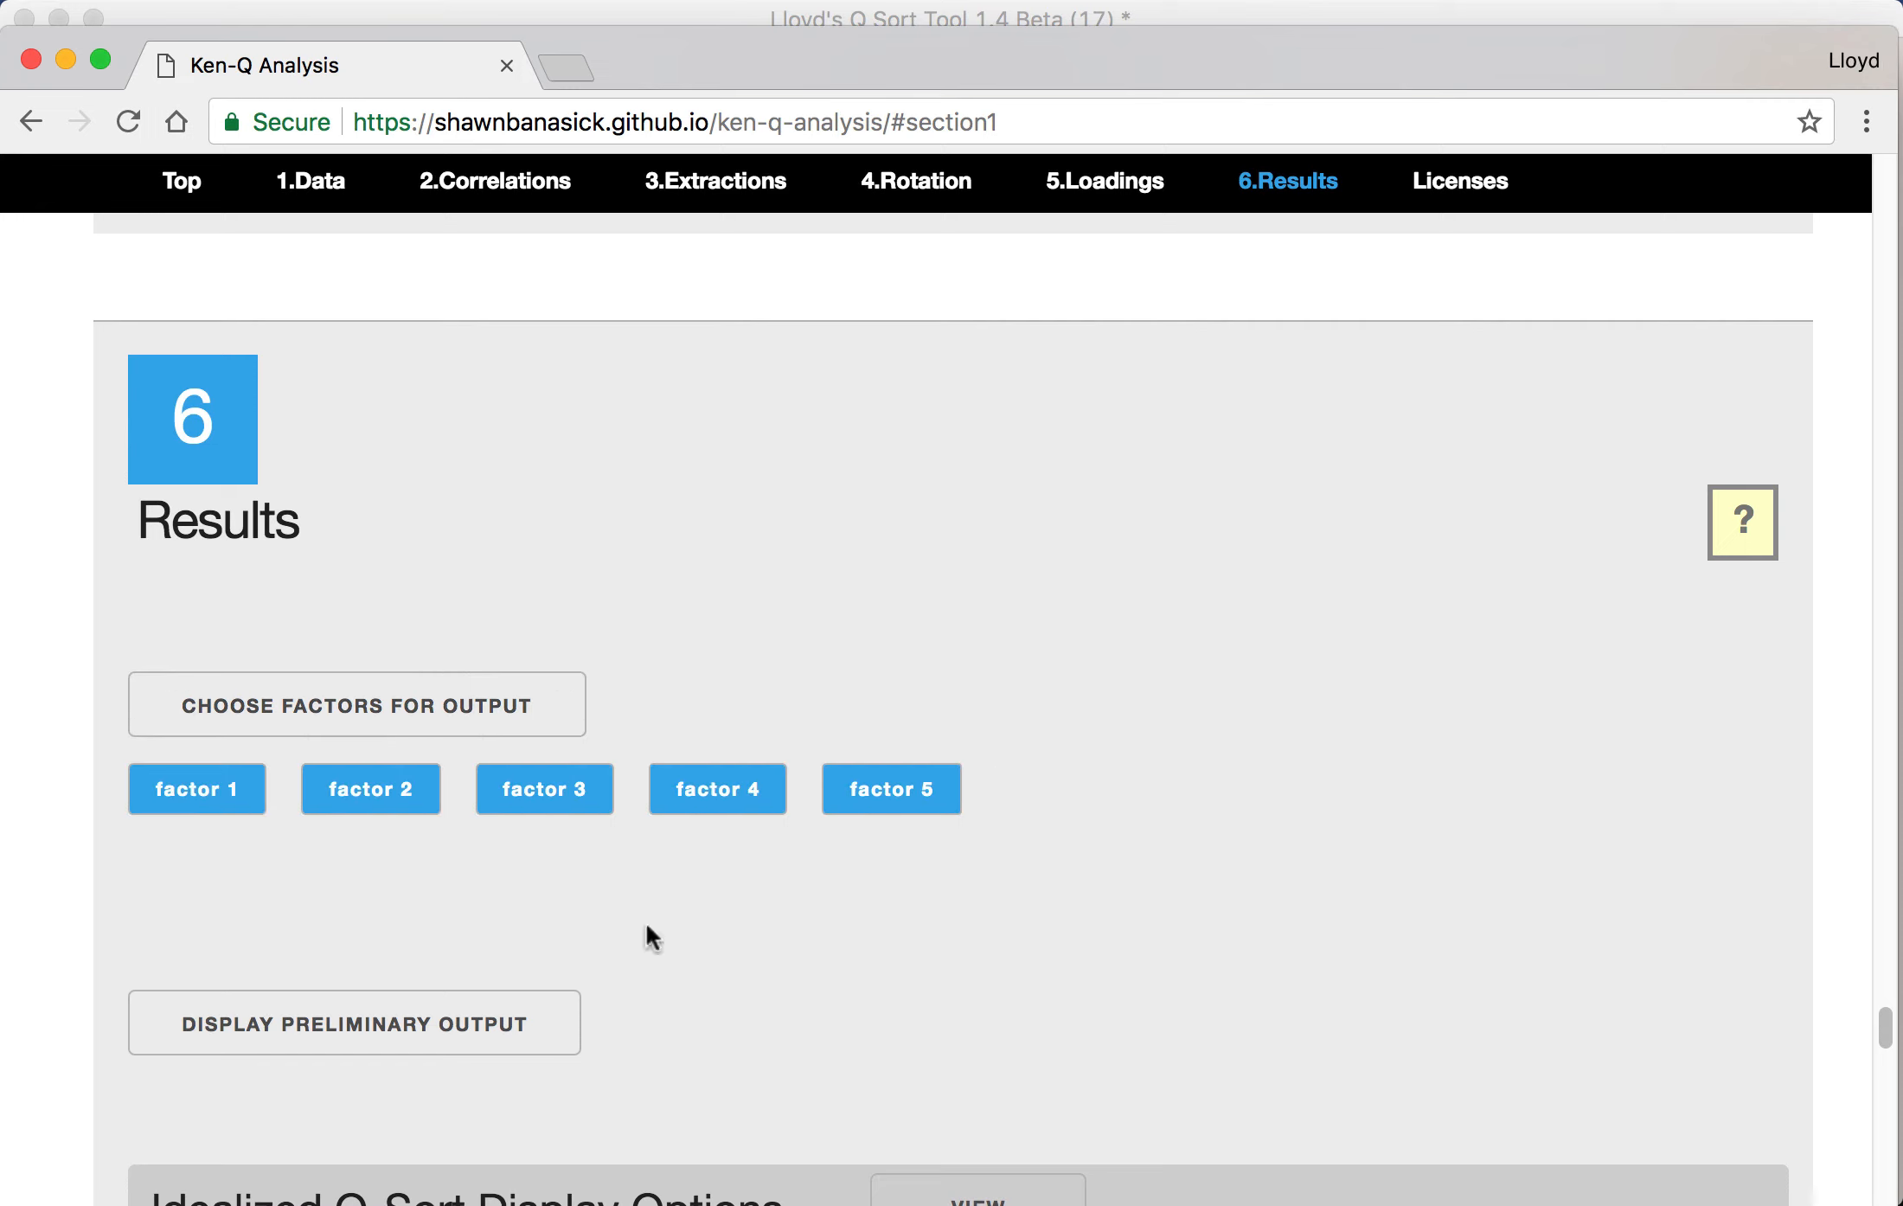
{"action": "left_click", "coordinate": [446, 1023]}
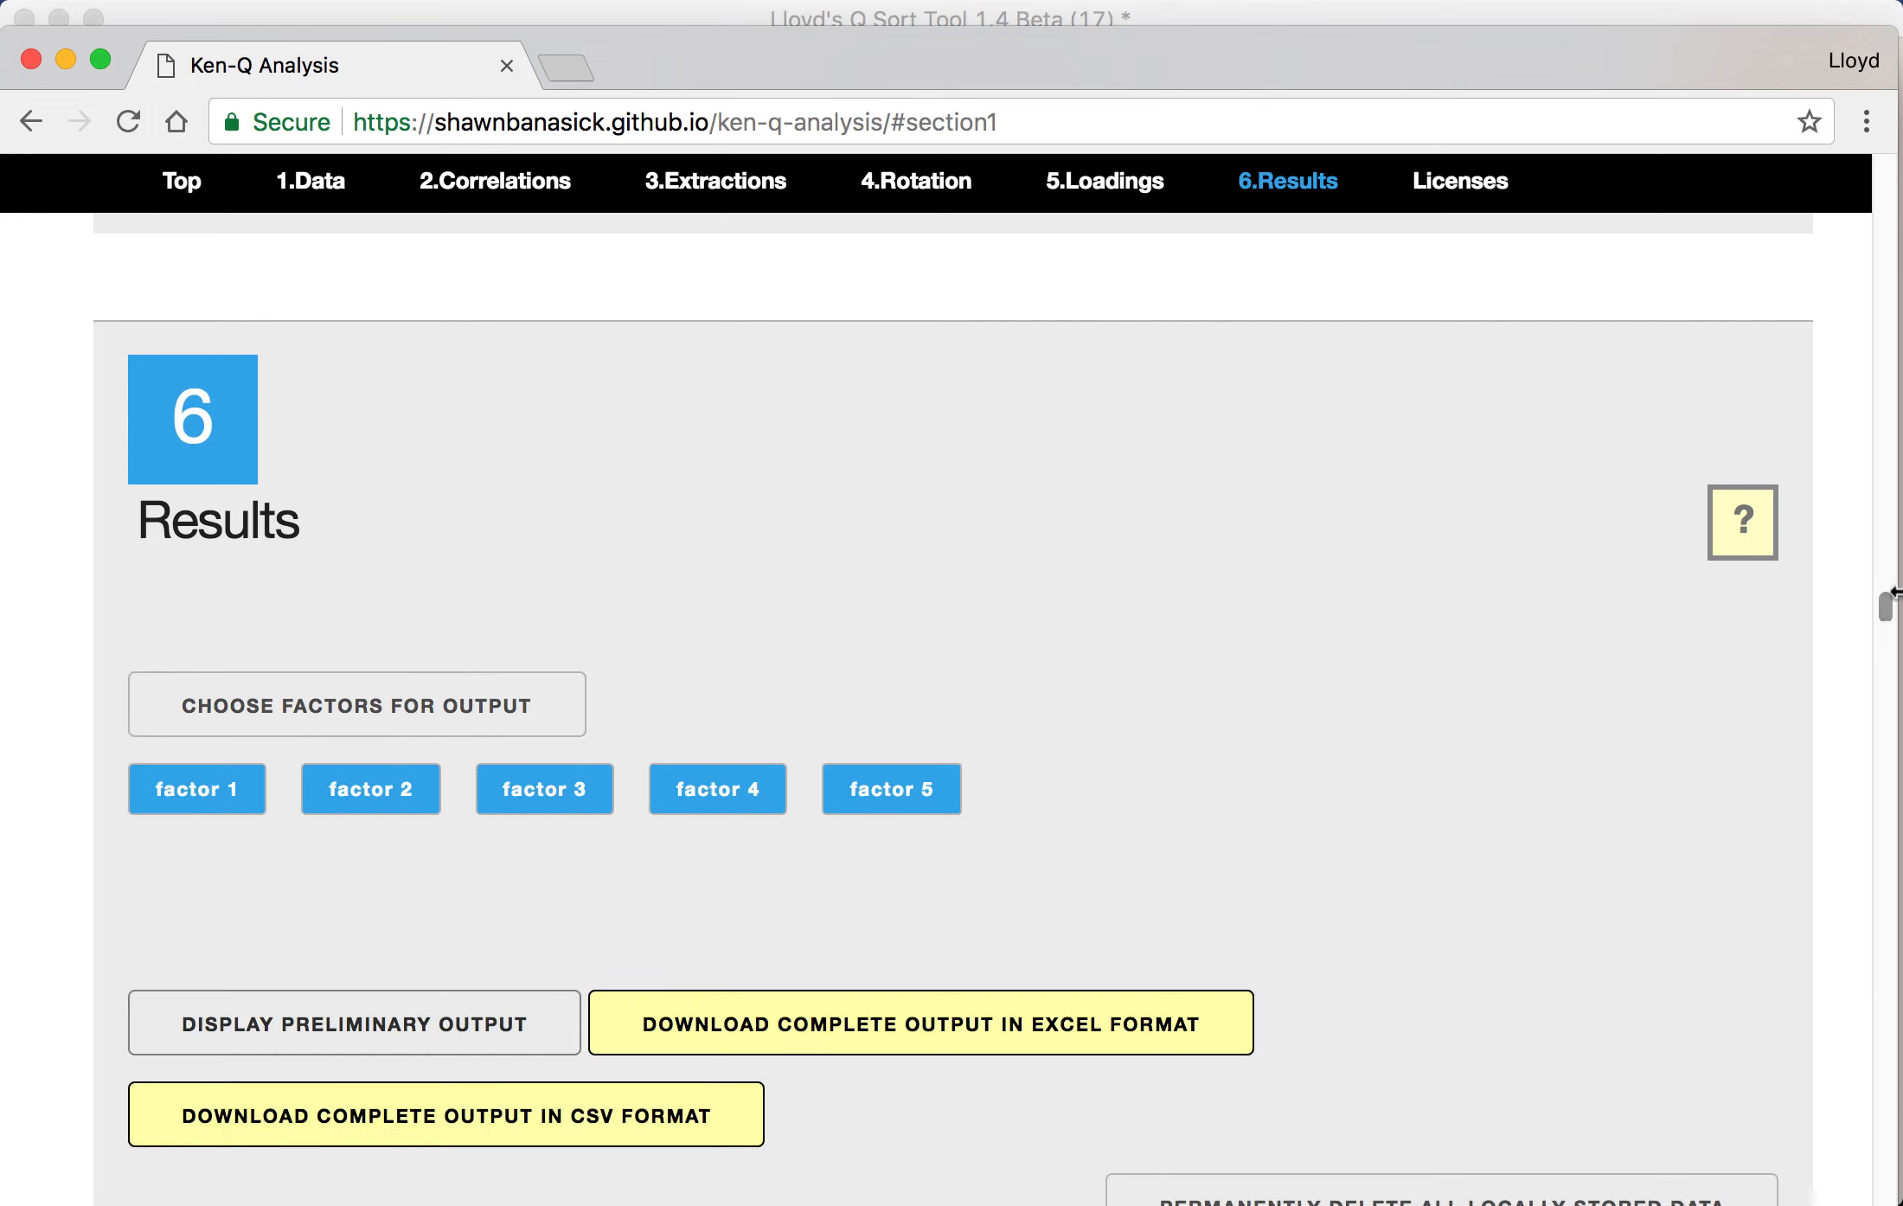
- Examine the idealized Q-sorts for the factors and the factor score correlations in the results
{"action": "left_click_drag", "start_coordinate": [1887, 595], "coordinate": [1885, 644]}
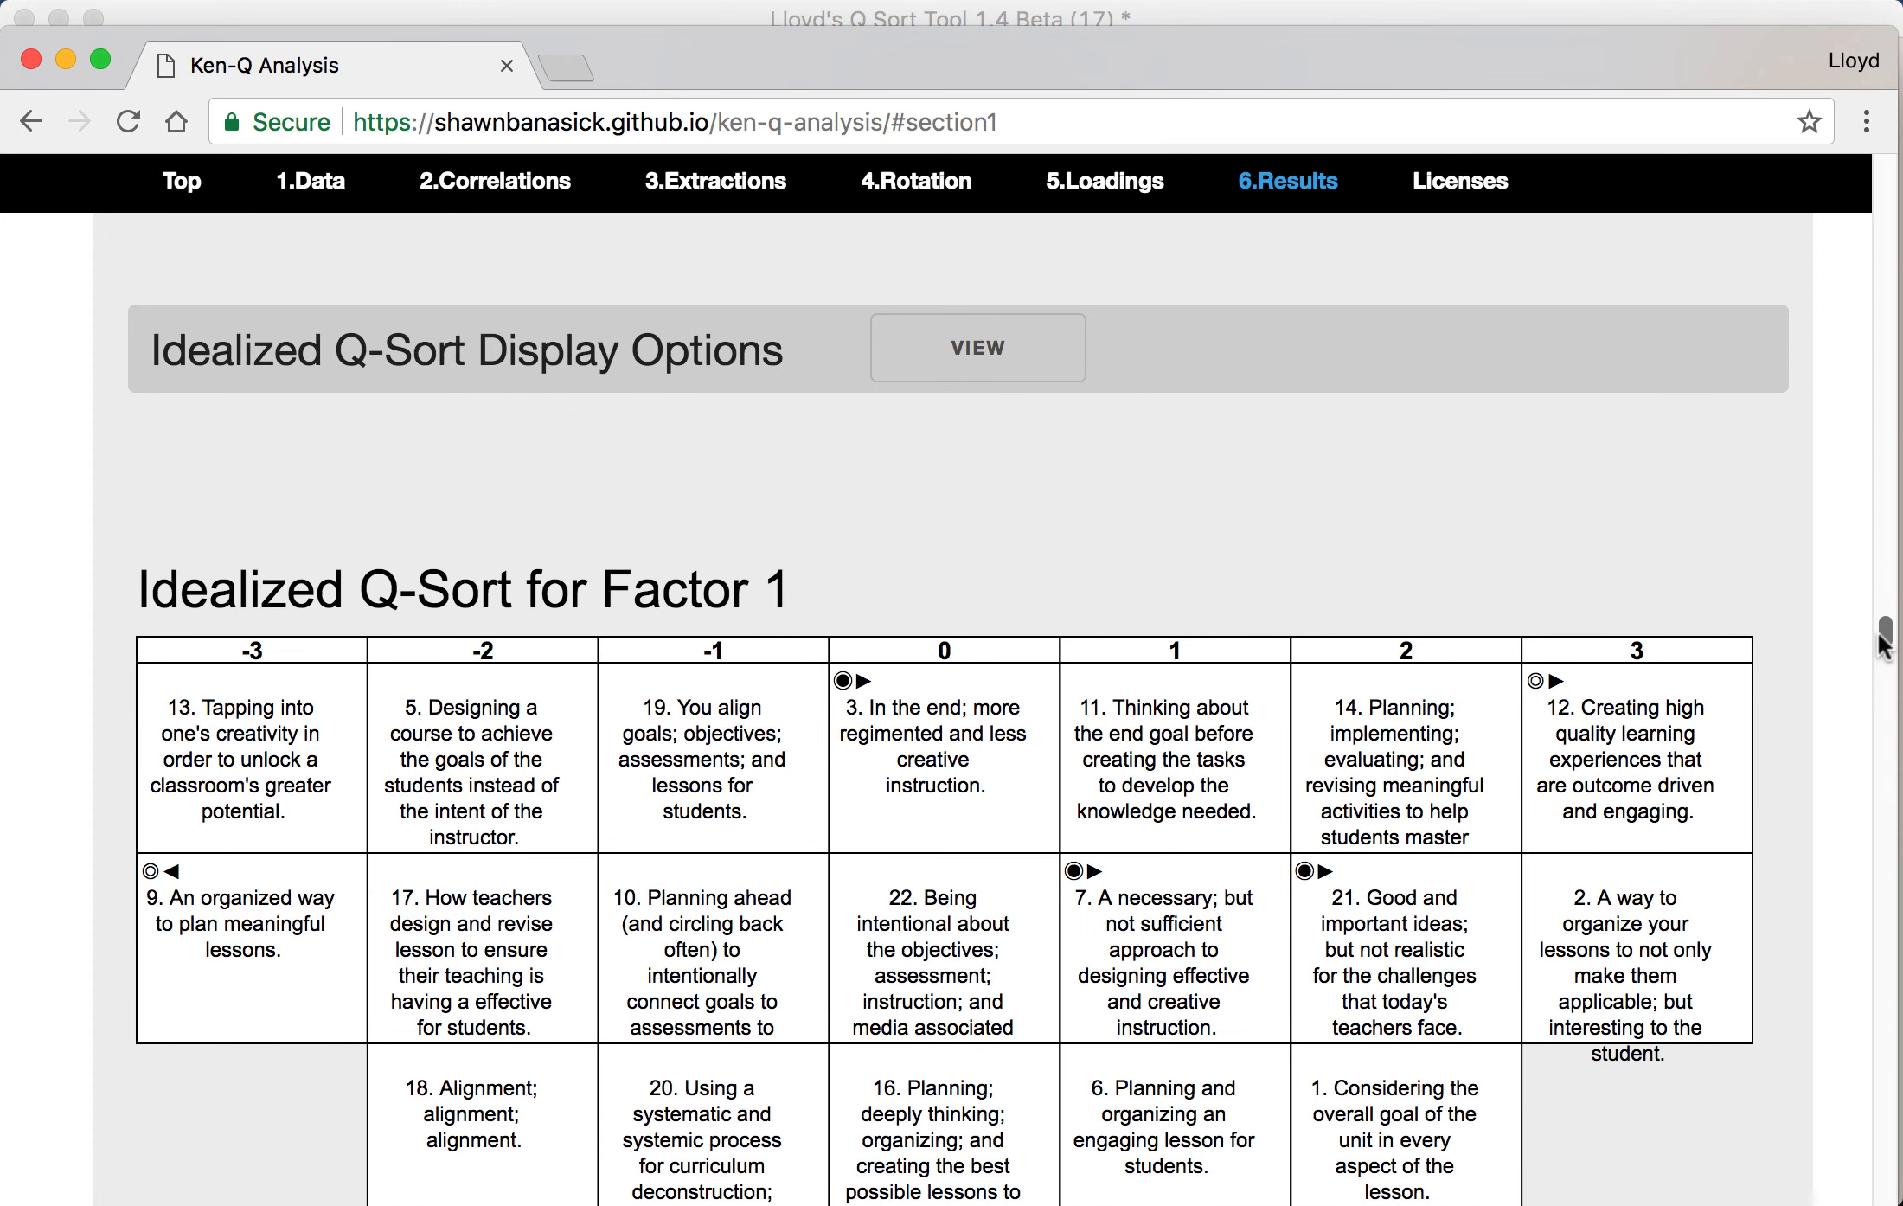
{"action": "left_click_drag", "start_coordinate": [1885, 645], "coordinate": [1885, 840]}
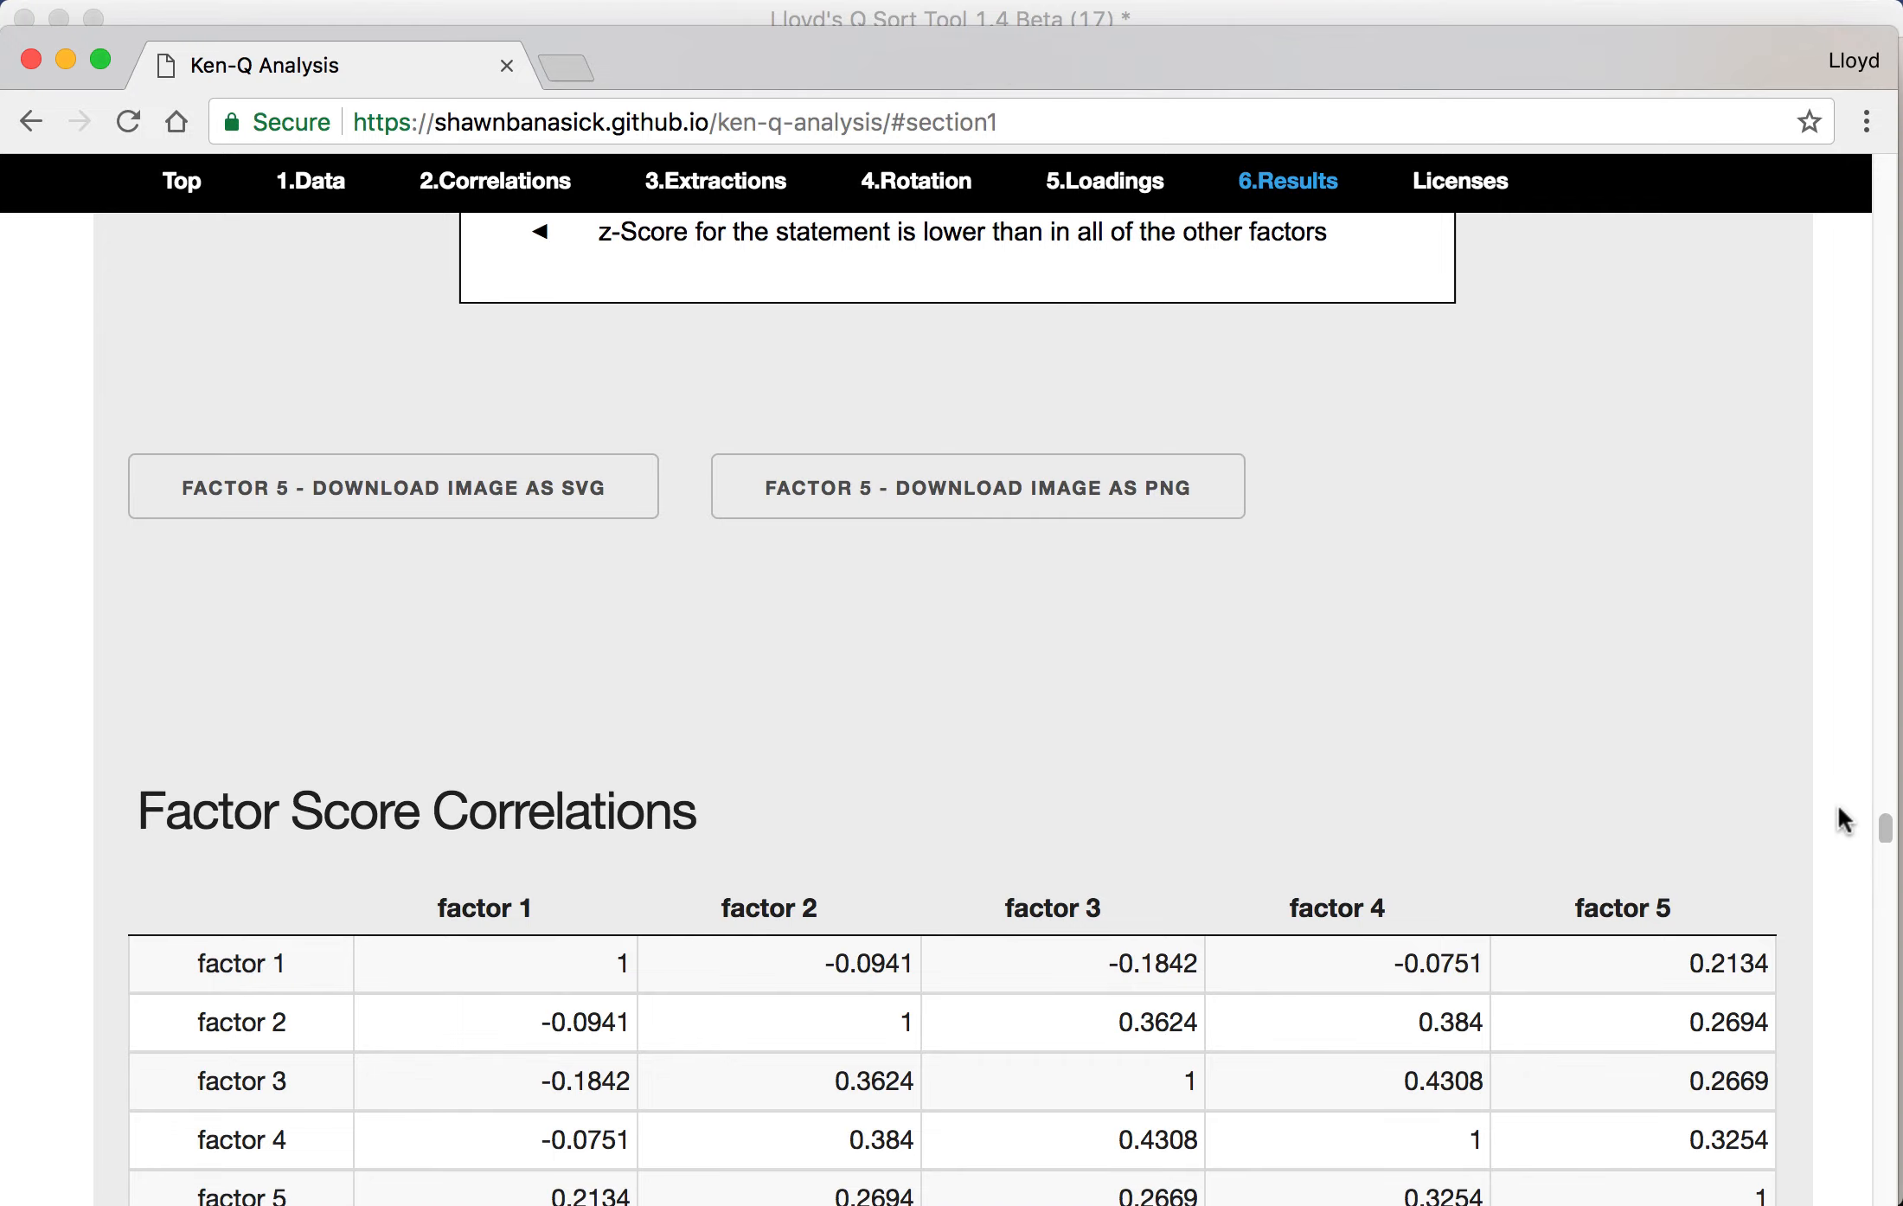
{"action": "left_click_drag", "start_coordinate": [1885, 826], "coordinate": [1877, 609]}
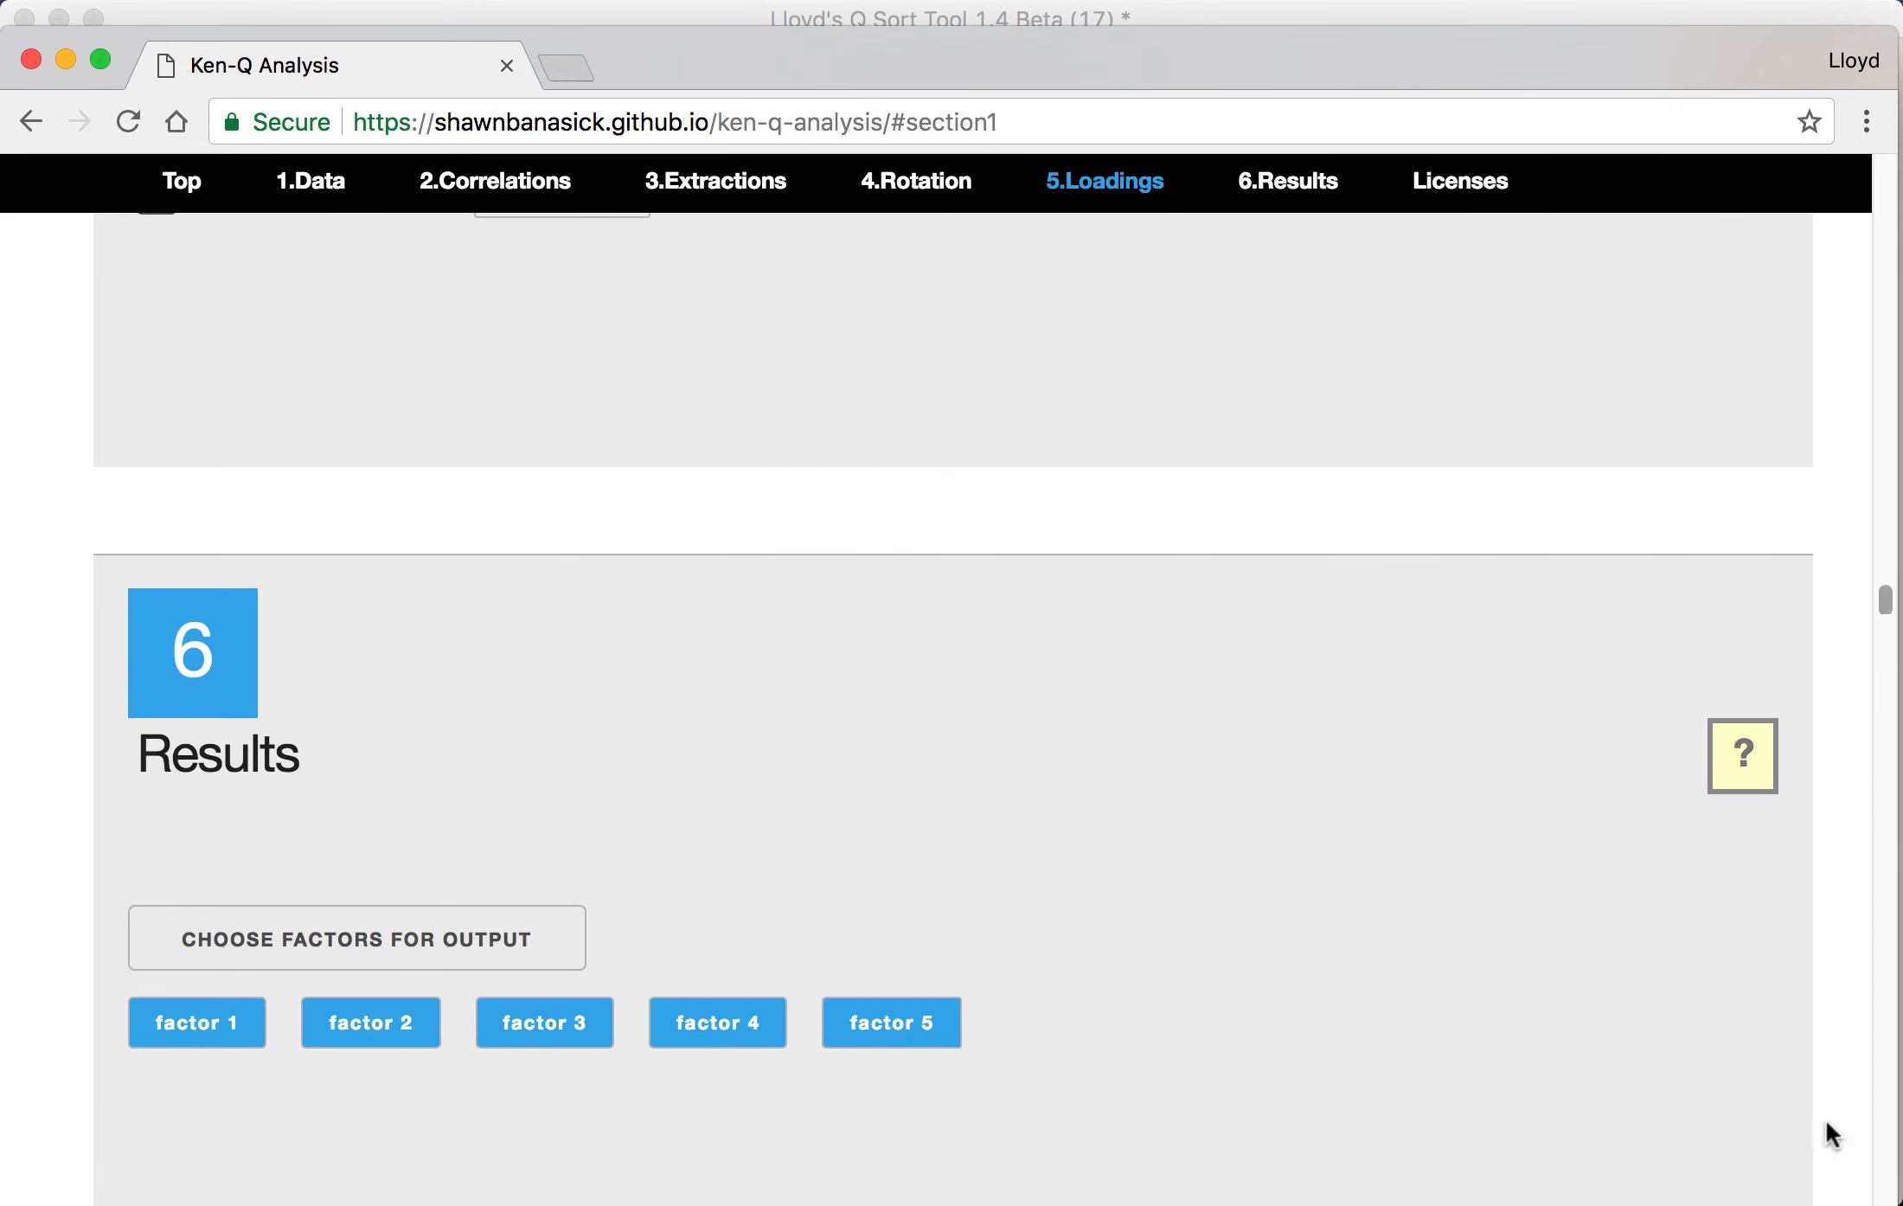
- Switch to Lloyd's Q Sort Tool, exit the exported data screen and start analyzing a Q sort
{"action": "key", "text": "super+Tab"}
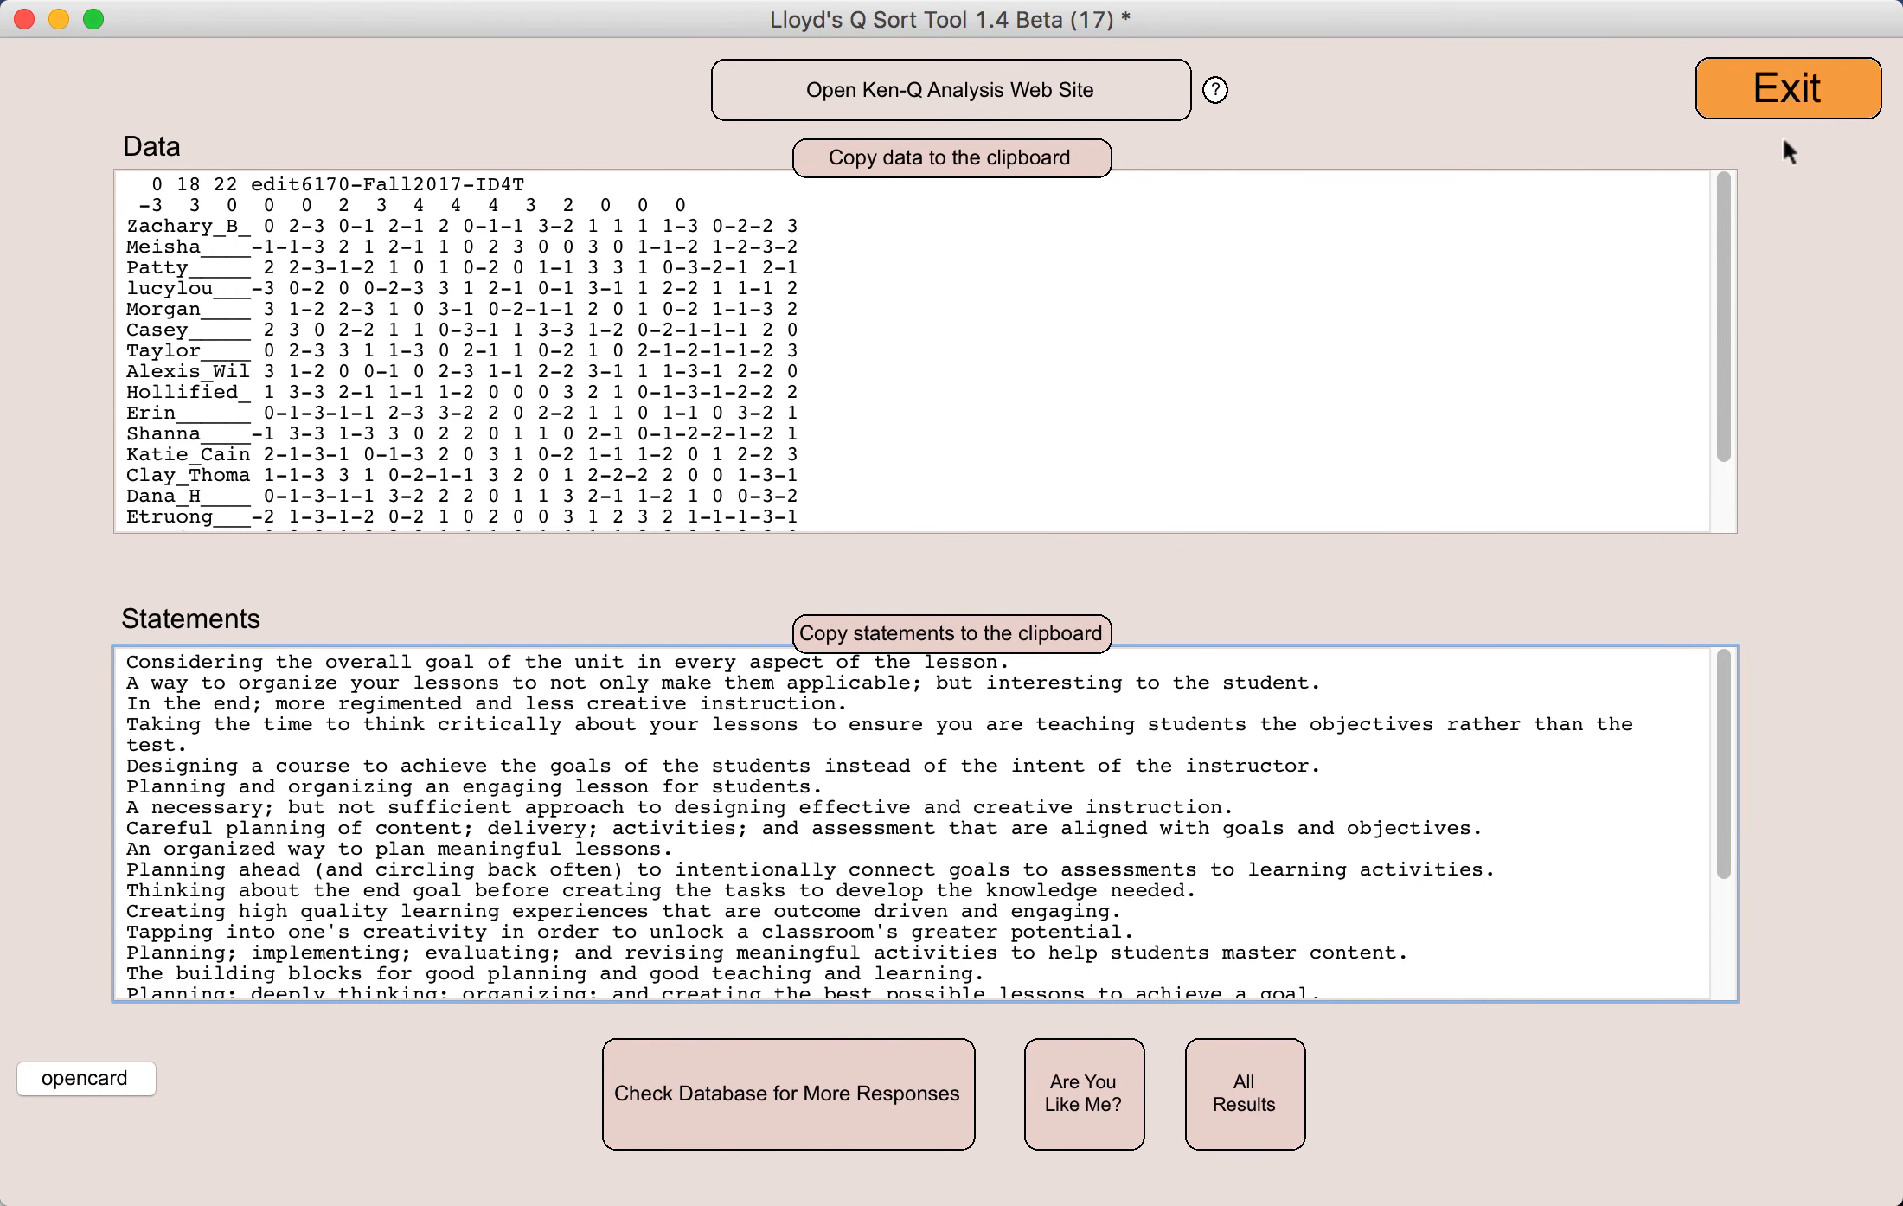
{"action": "left_click", "coordinate": [1786, 89]}
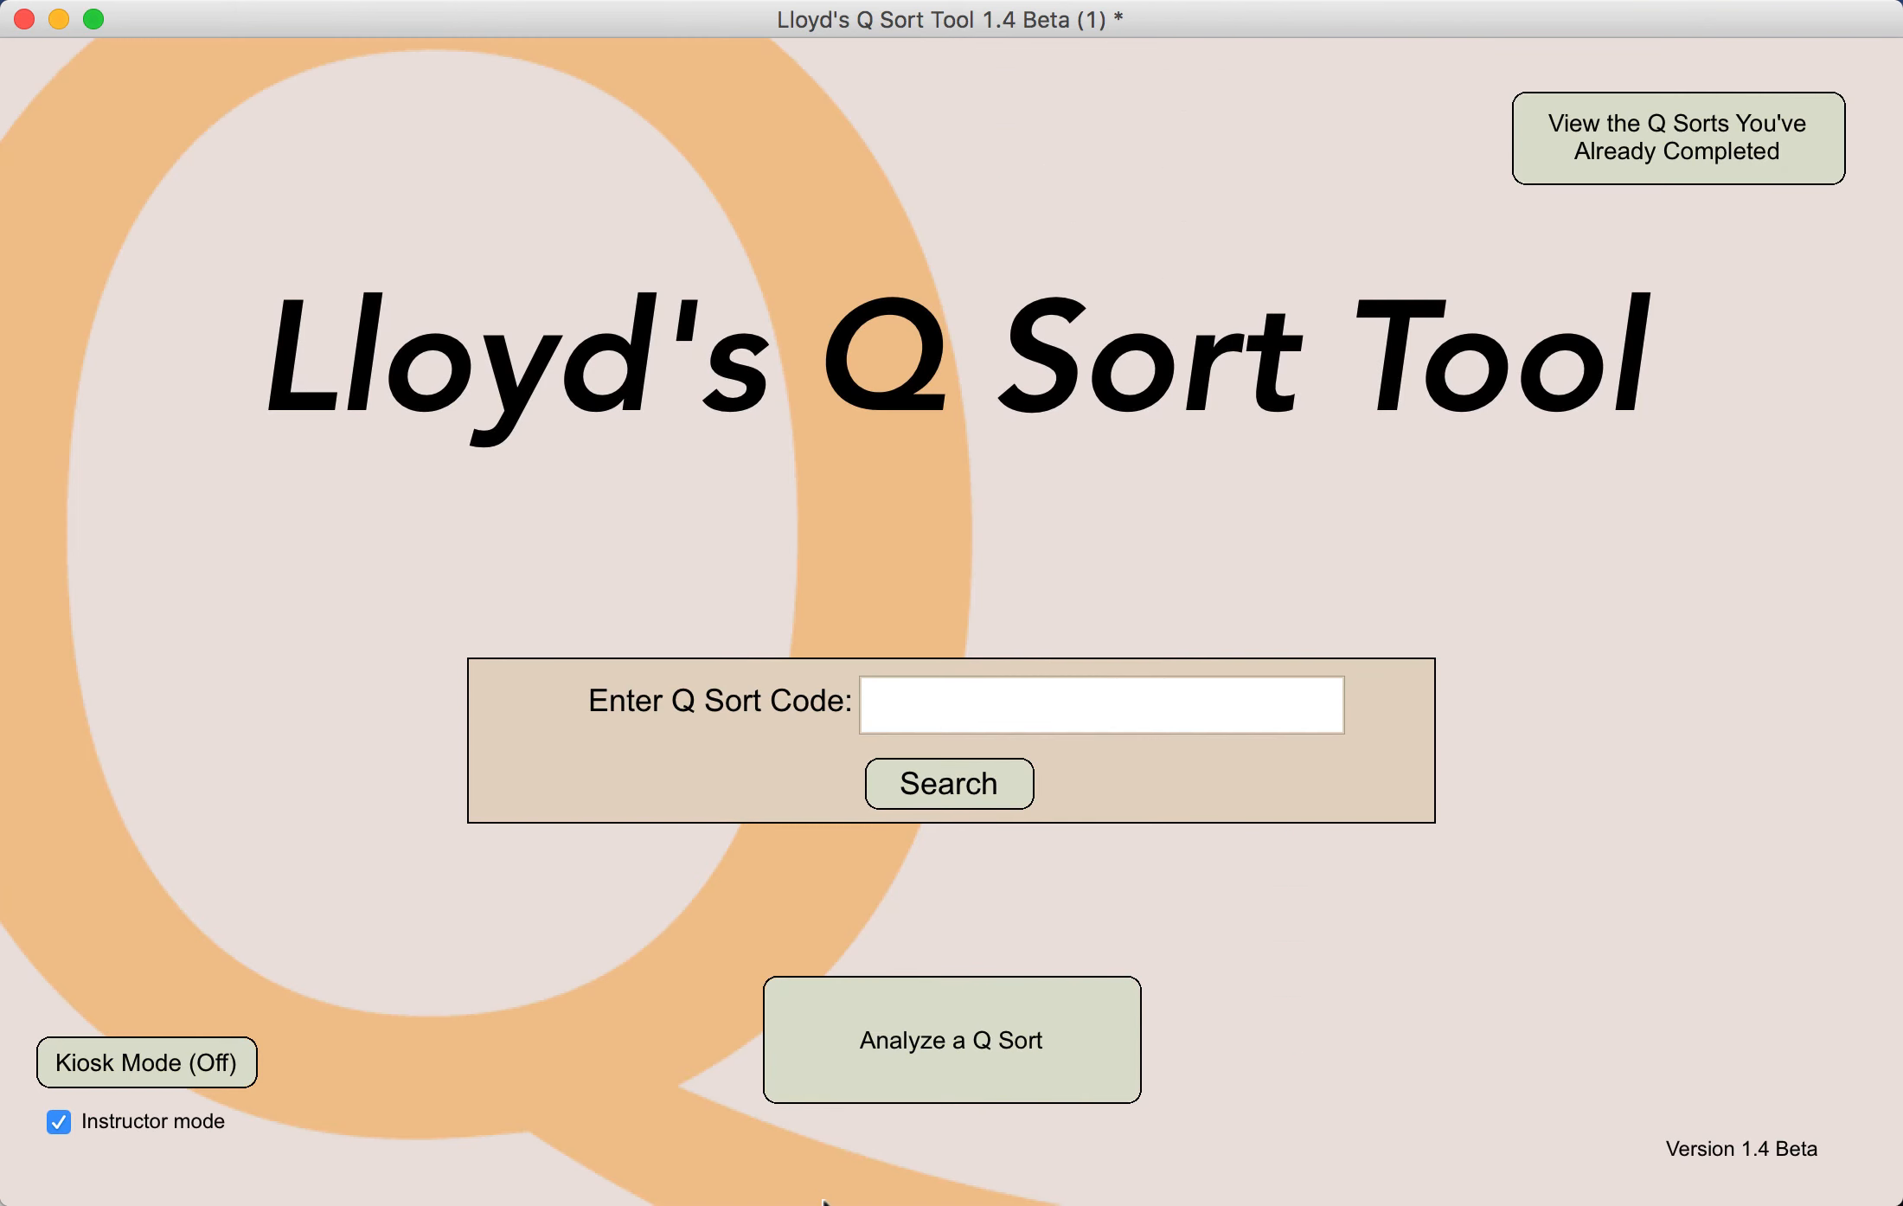
{"action": "left_click", "coordinate": [931, 1048]}
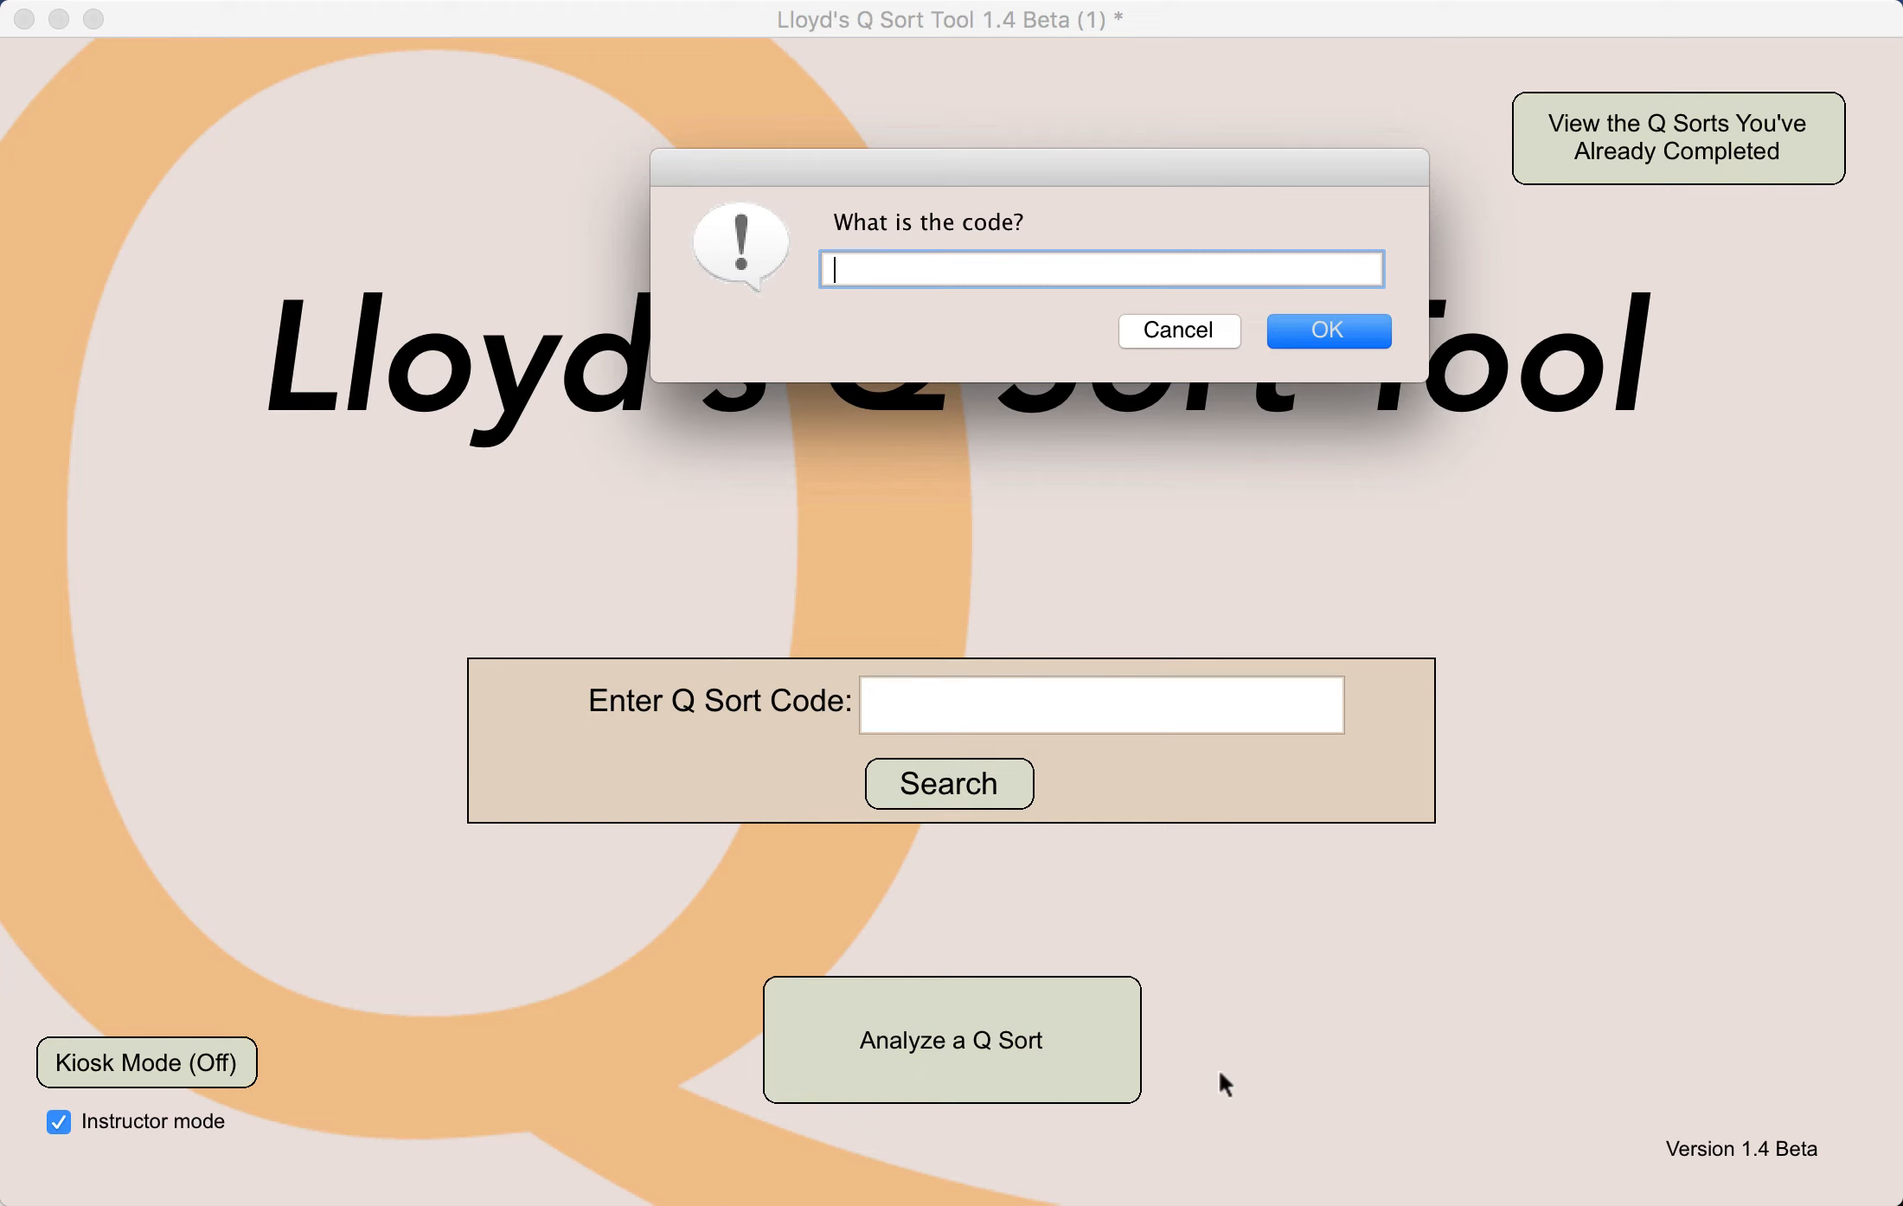